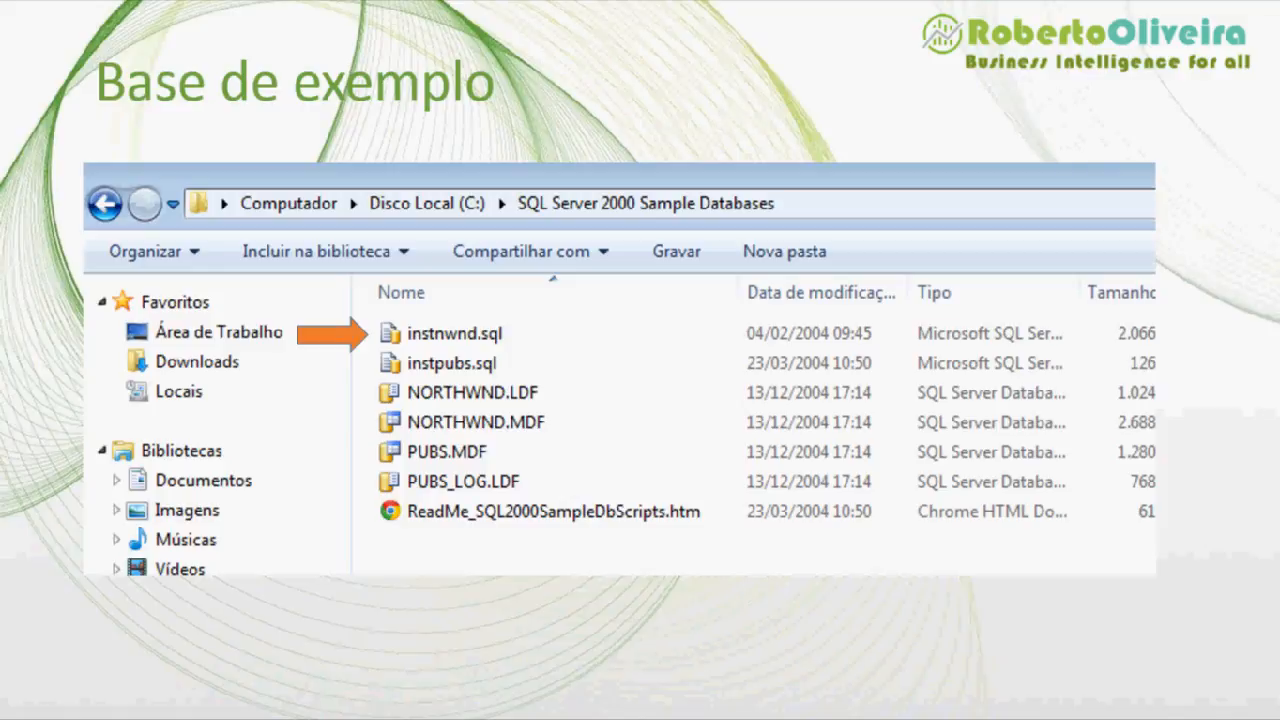
# Step: Finish the slide show and close the Carga_SQLSERVER.pptx presentation
pyautogui.press('Right')
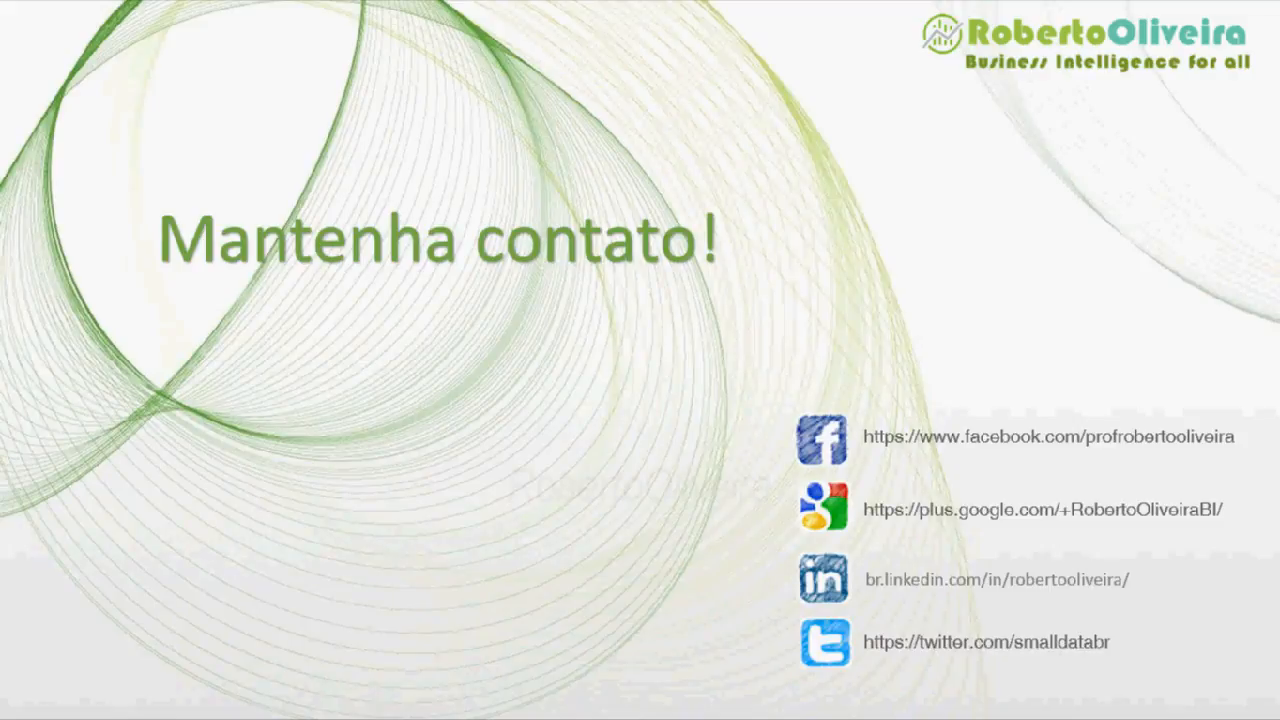
pyautogui.press('Right')
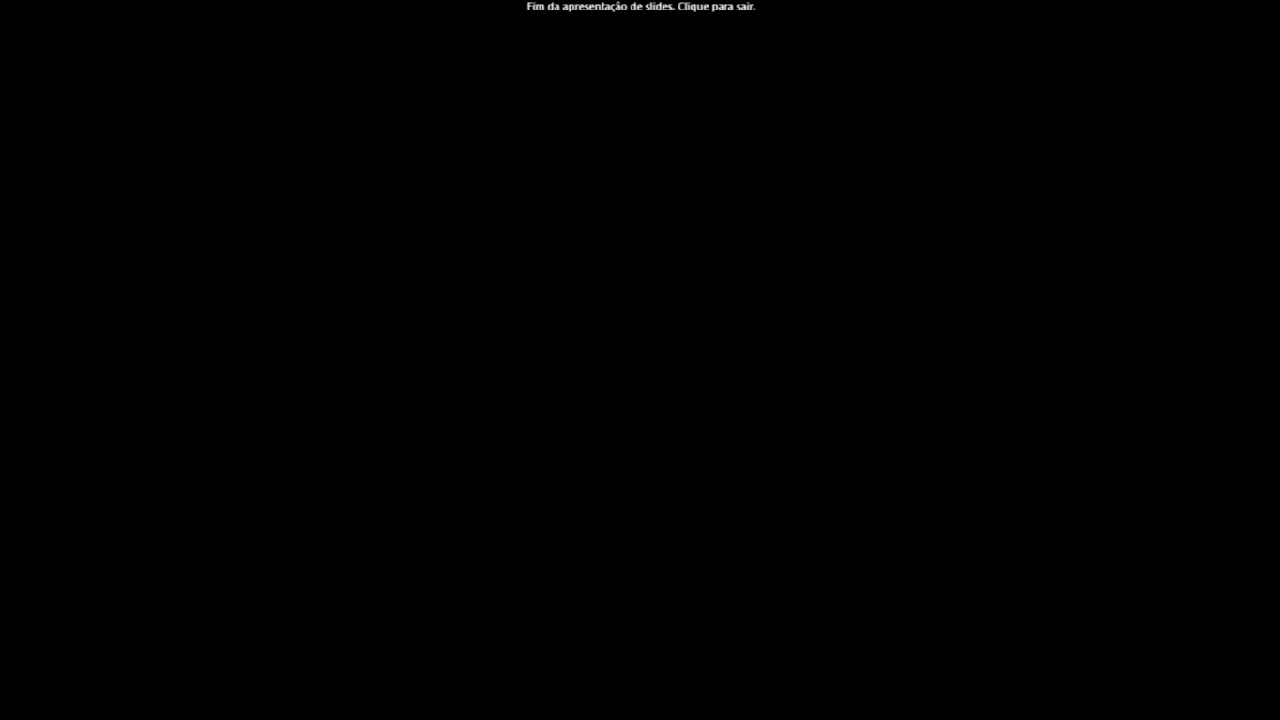
pyautogui.press('Right')
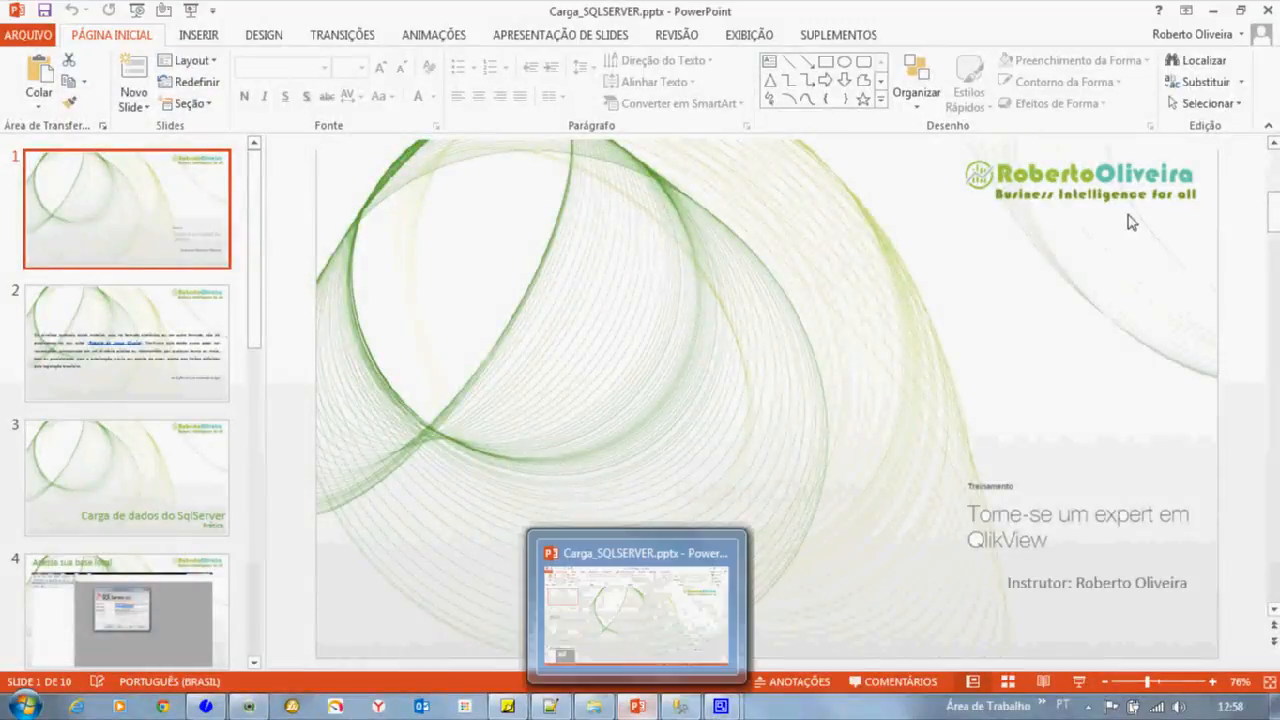
pyautogui.click(1268, 10)
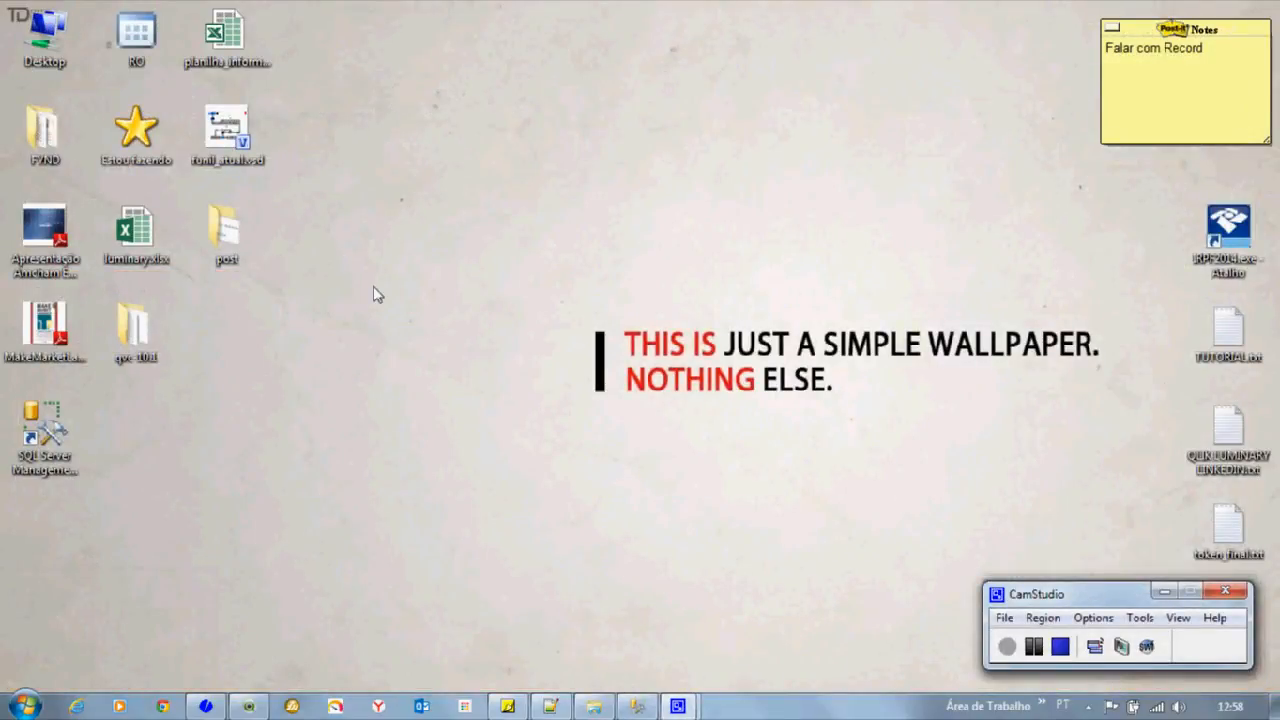
# Step: Find instnwnd.sql in the SQL Server 2000 Sample Databases folder and switch to its copy open in Notepad++, enlarging the text
pyautogui.click(596, 706)
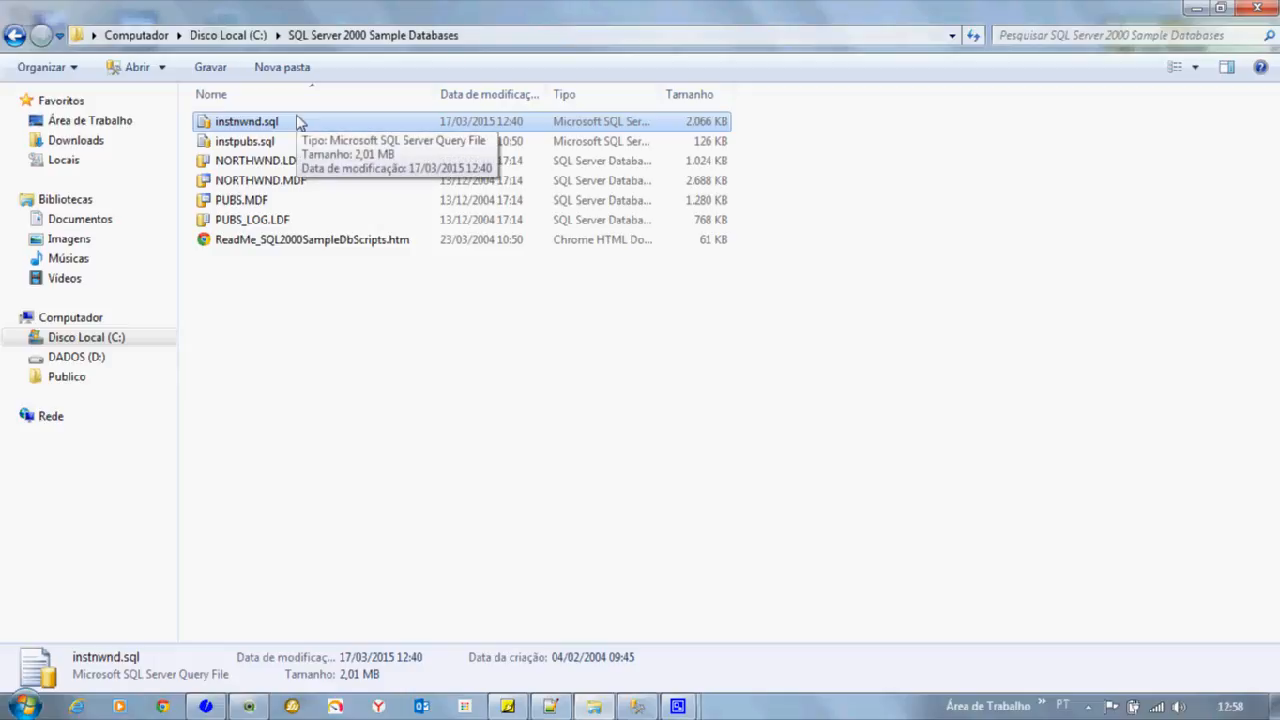
pyautogui.click(552, 707)
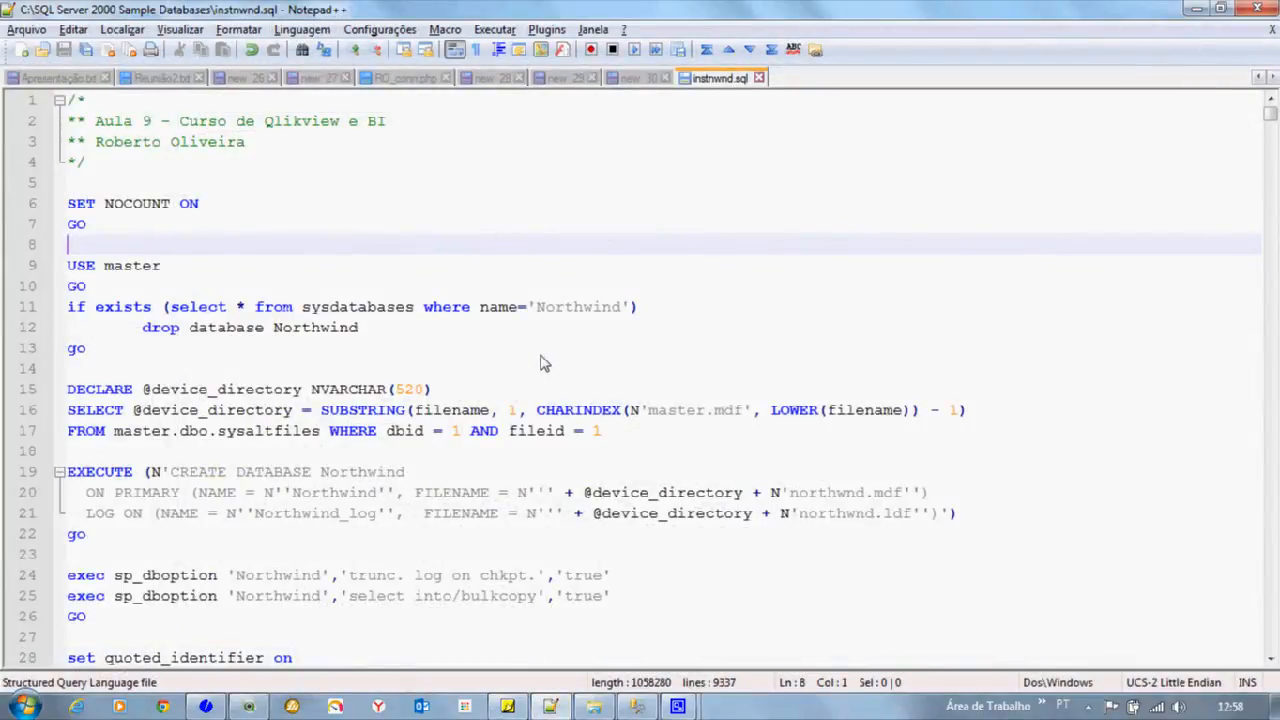
pyautogui.keyDown('ctrl'); pyautogui.scroll(2, 540, 363); pyautogui.keyUp('ctrl')
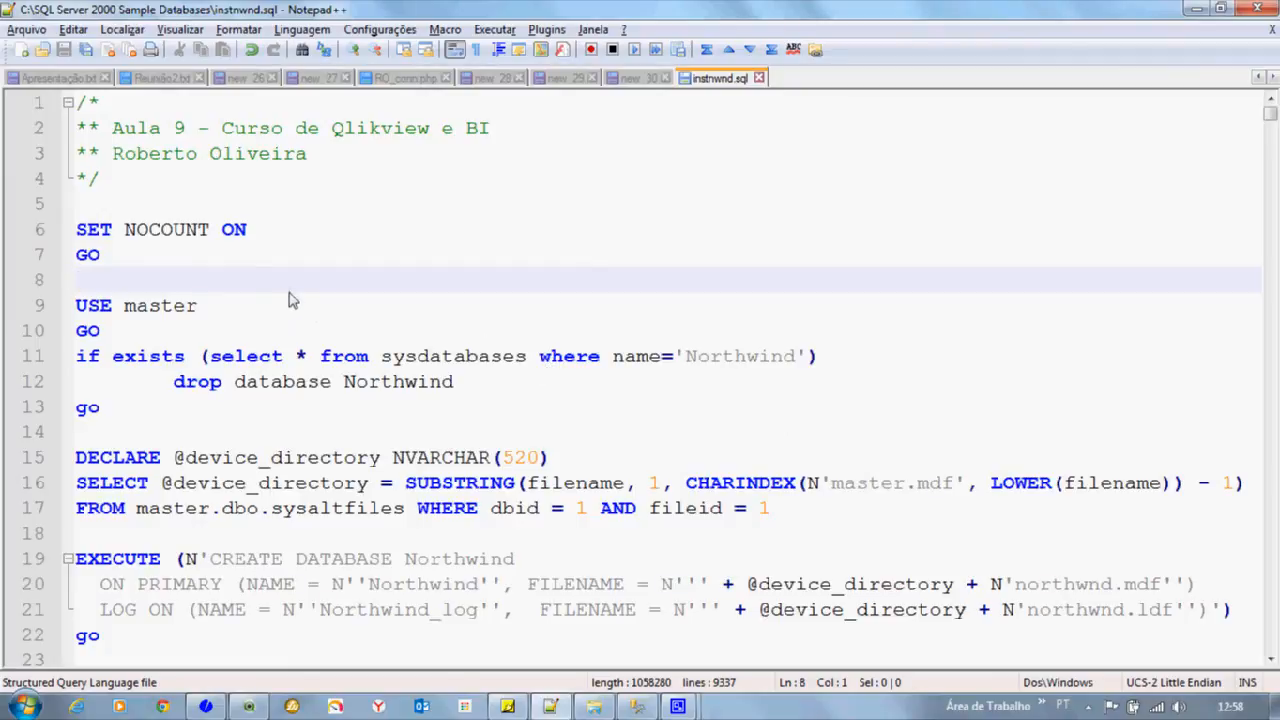
# Step: Examine the drop, create table, index and view statements in the instnwnd.sql script
pyautogui.scroll(-4, 518, 292)
pyautogui.scroll(-20, 518, 300)
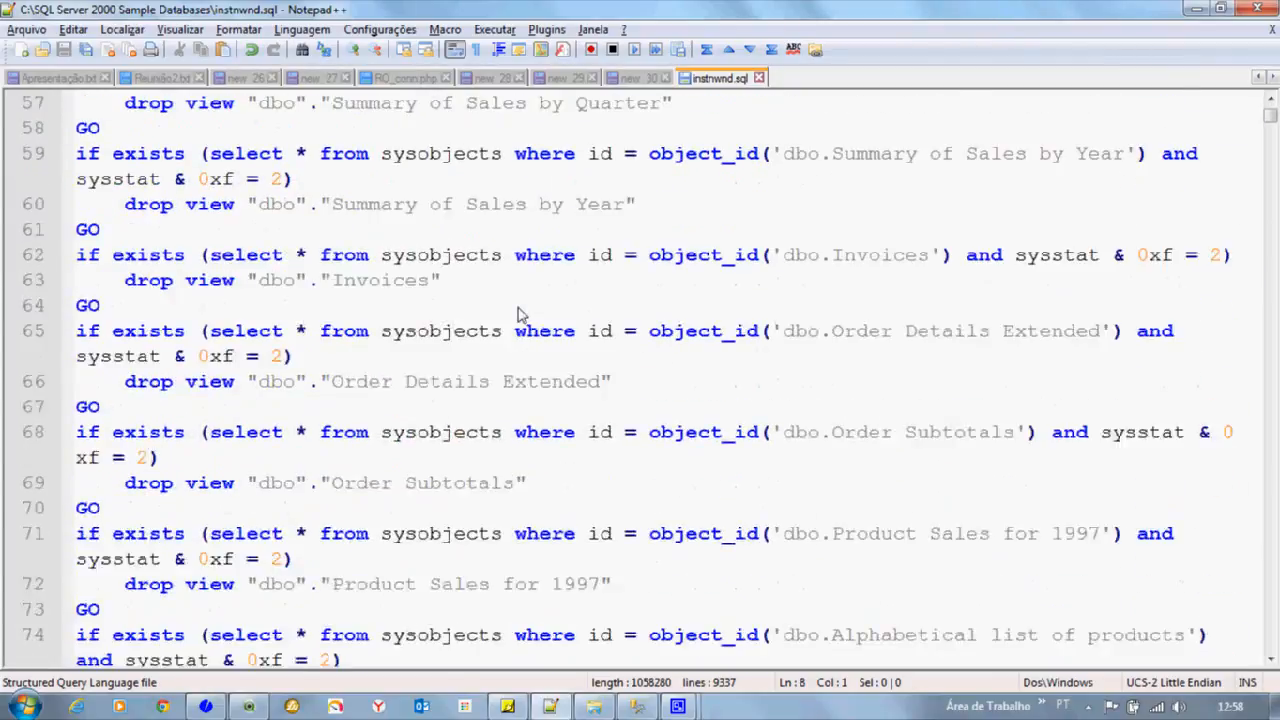
pyautogui.scroll(-2, 520, 325)
pyautogui.keyDown('ctrl'); pyautogui.scroll(-3, 520, 328); pyautogui.keyUp('ctrl')
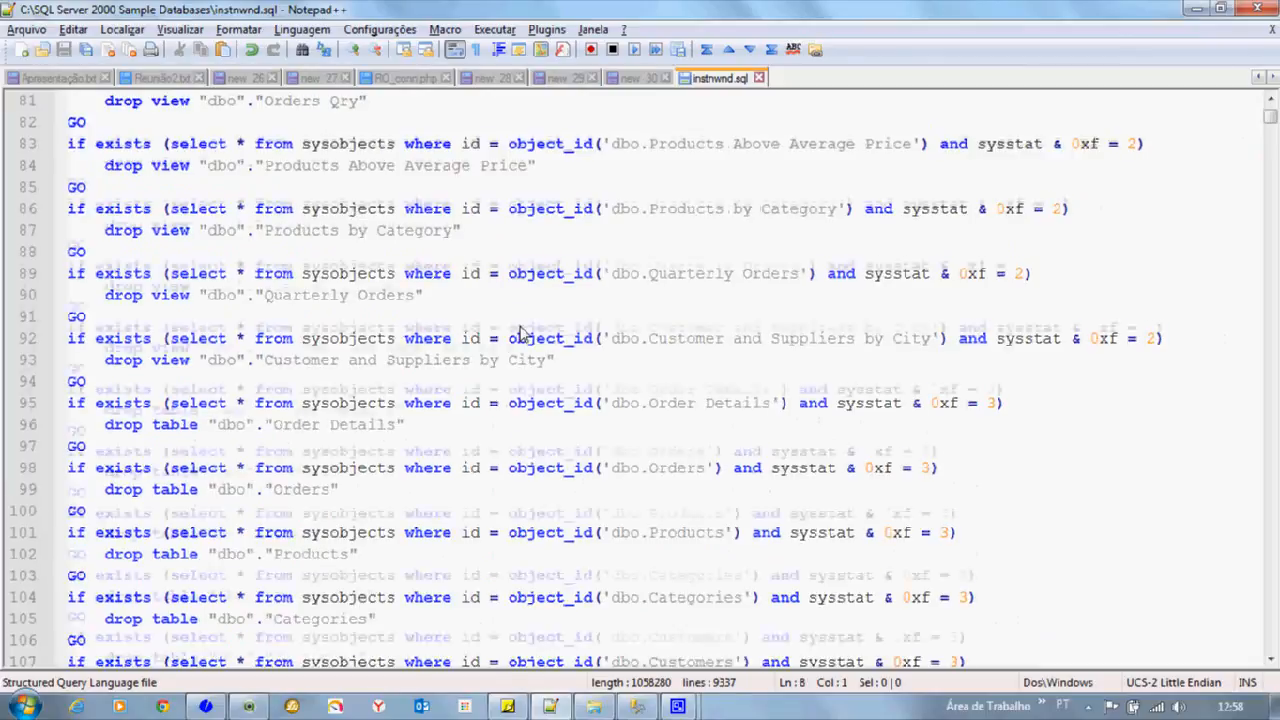
pyautogui.scroll(-11, 520, 333)
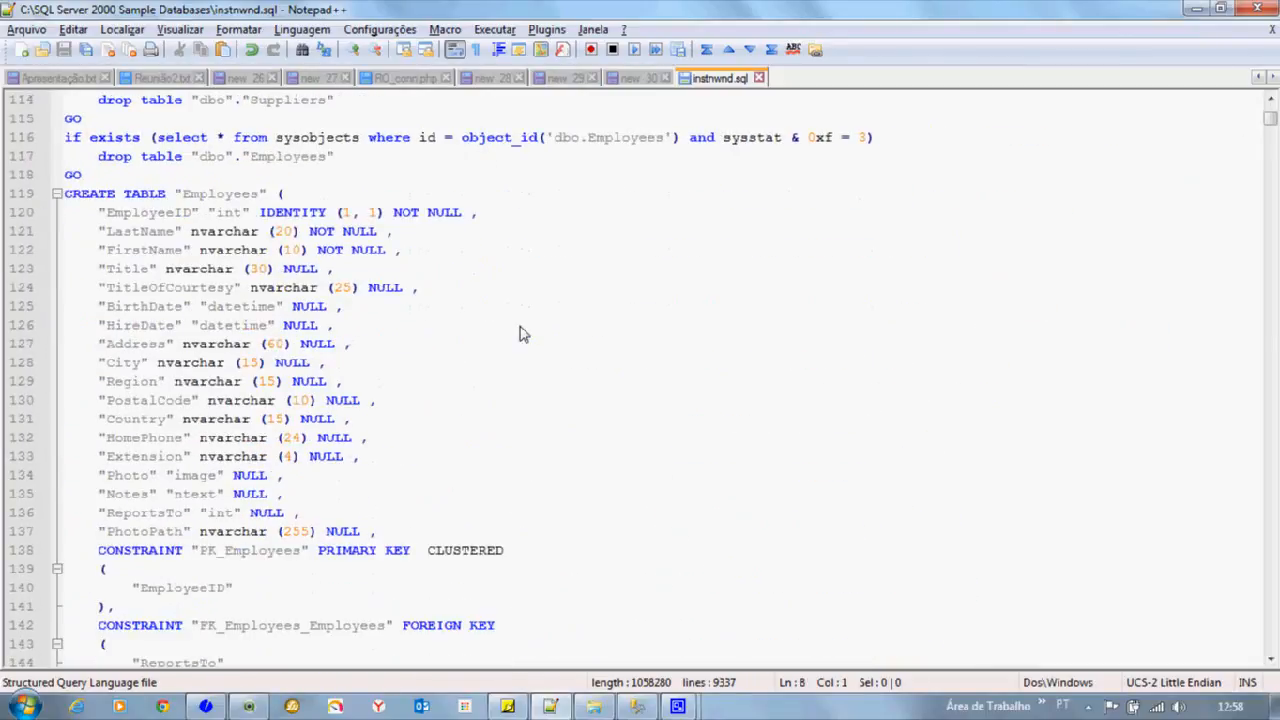
pyautogui.scroll(-8, 551, 345)
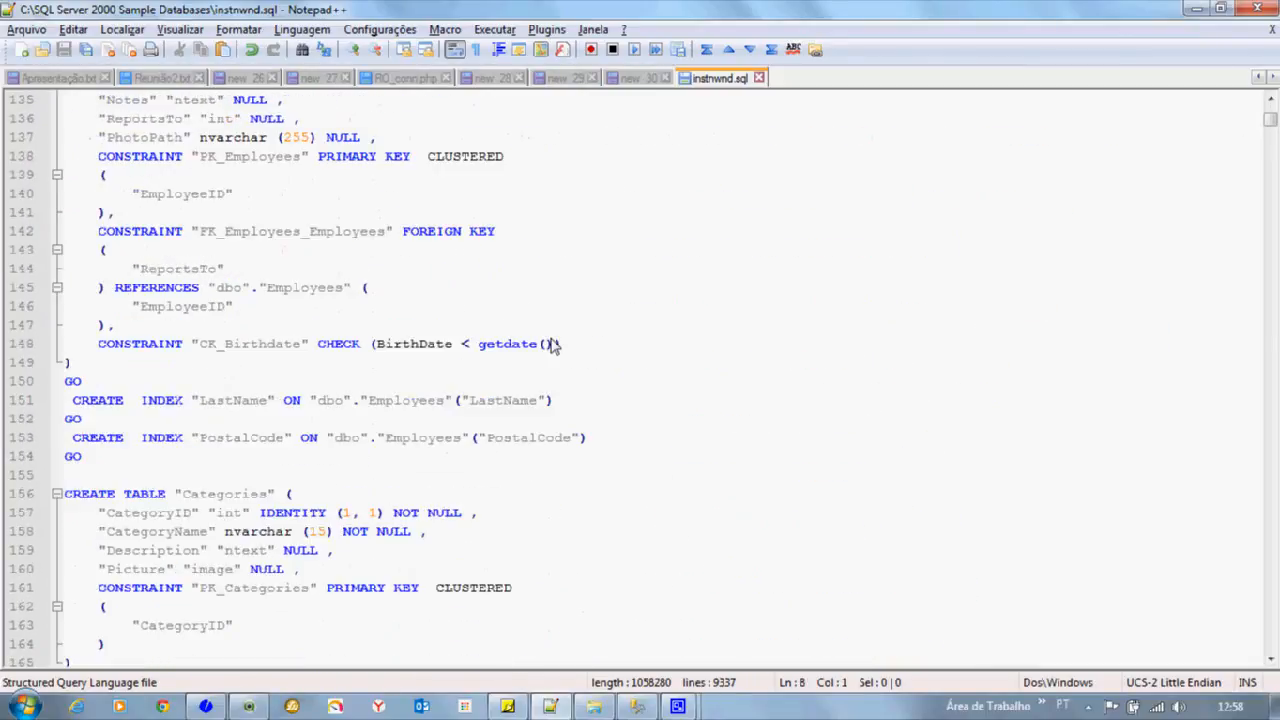
pyautogui.scroll(-3, 551, 345)
pyautogui.scroll(-12, 732, 340)
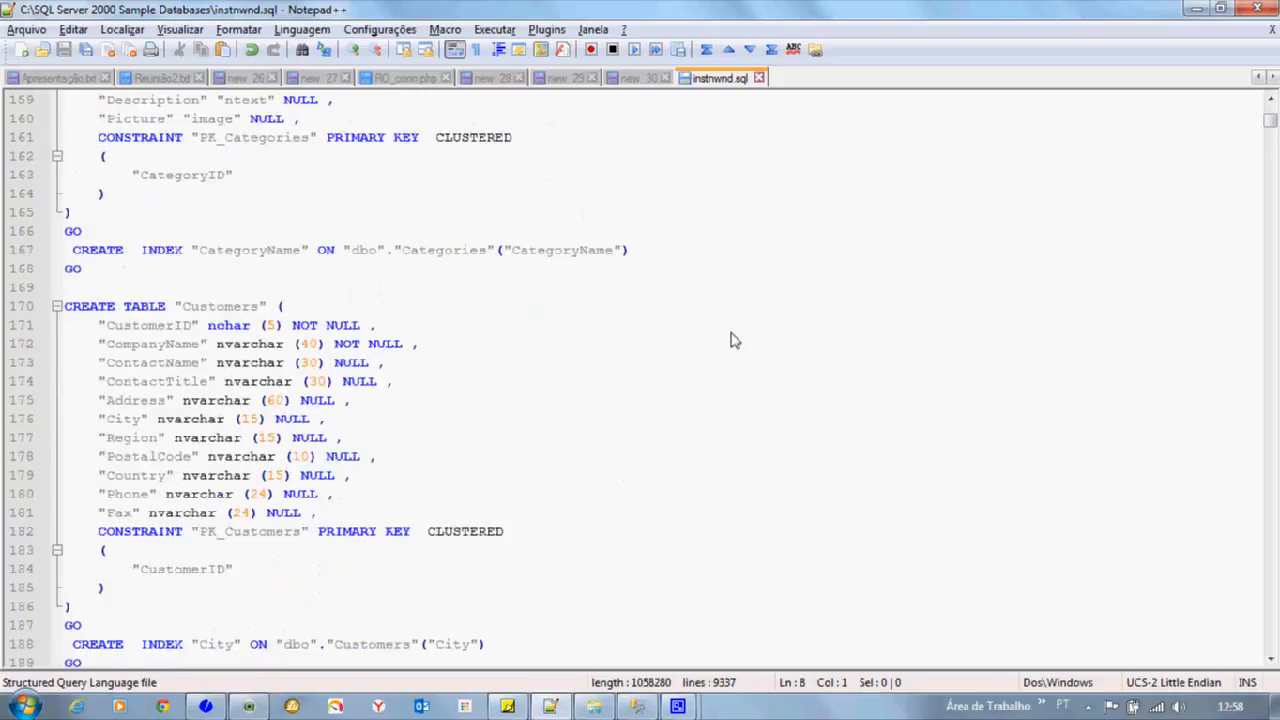
pyautogui.scroll(-20, 732, 340)
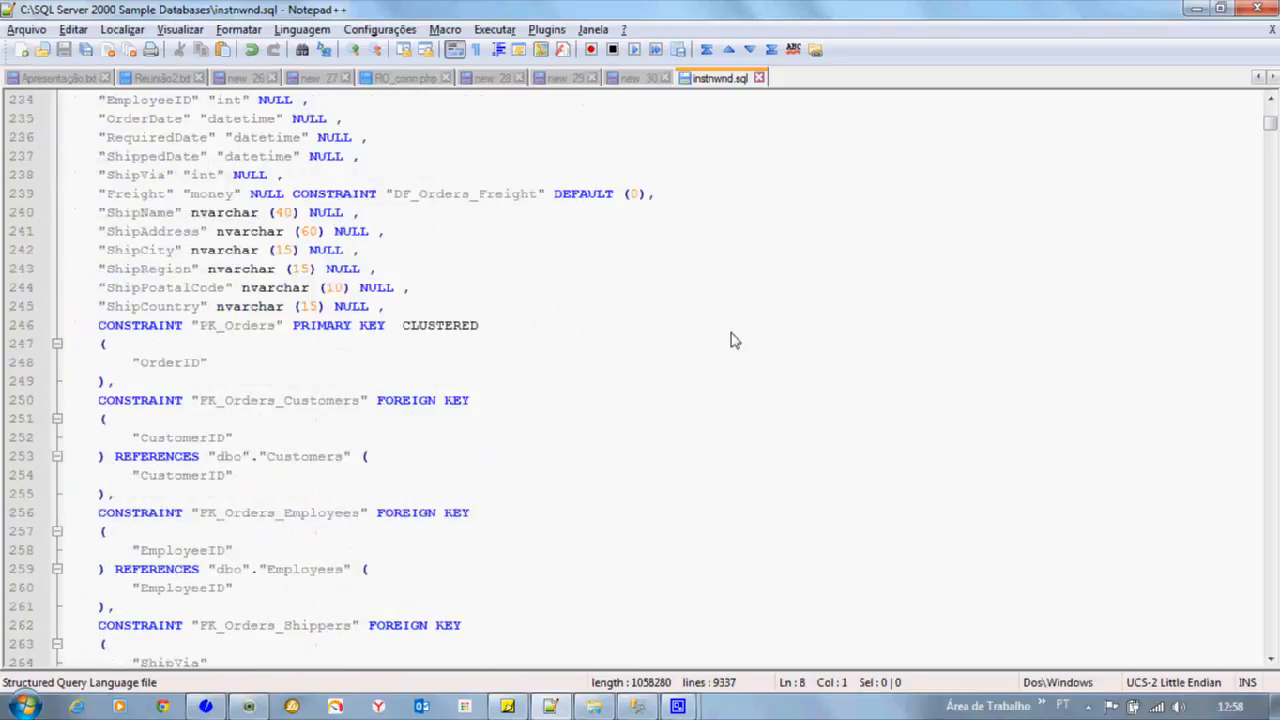
pyautogui.scroll(-20, 732, 340)
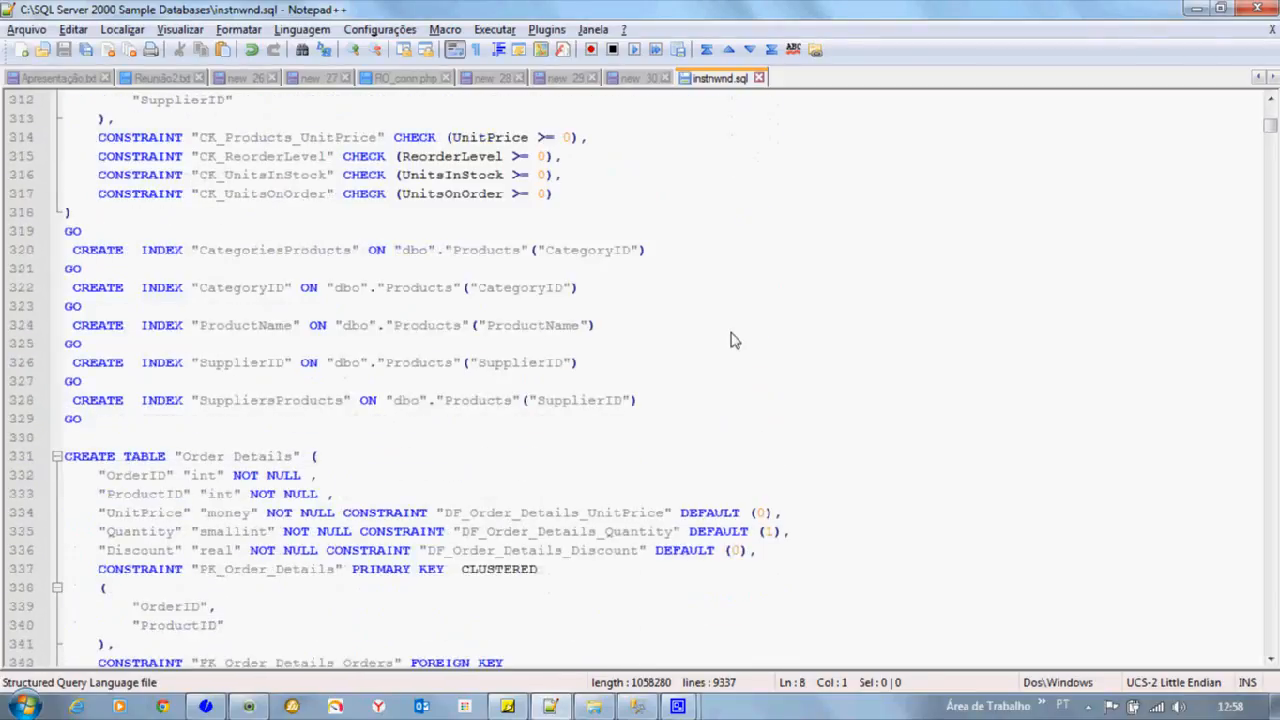
pyautogui.scroll(-10, 732, 340)
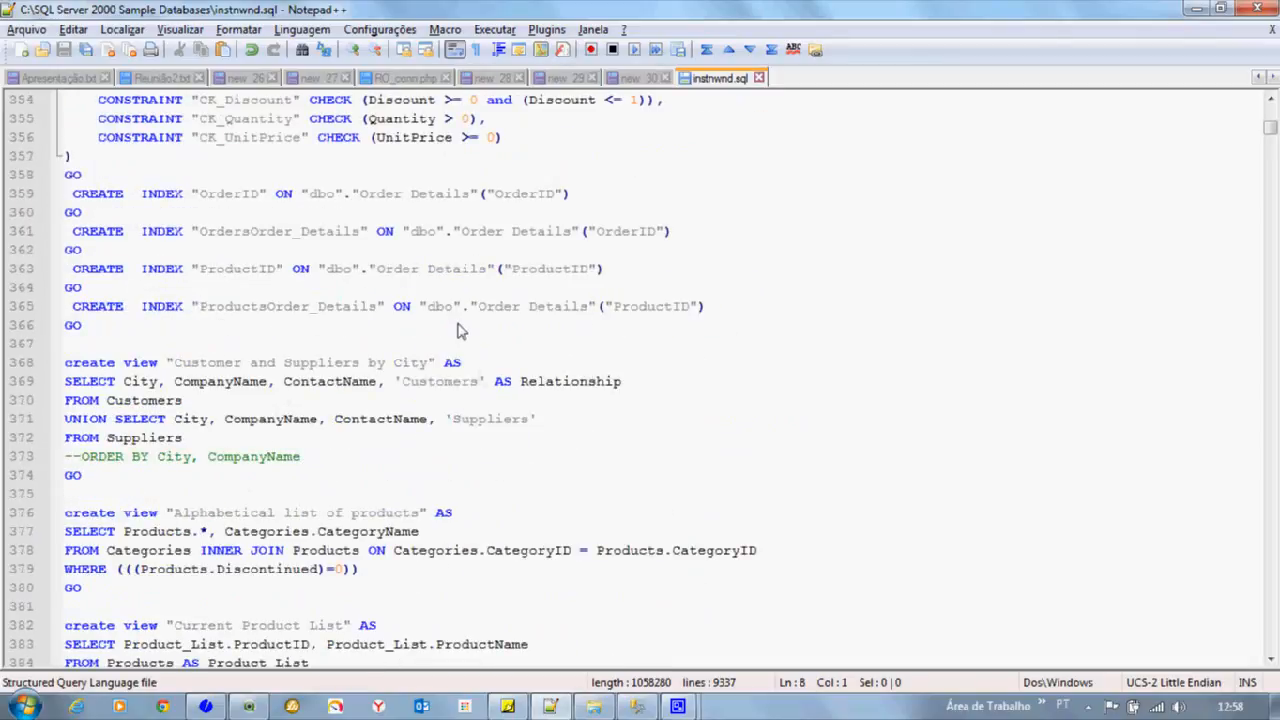
# Step: Copy the entire instnwnd.sql script into a new query in SQL Server Management Studio
pyautogui.click(390, 388)
pyautogui.hotkey('ctrl', 'a')
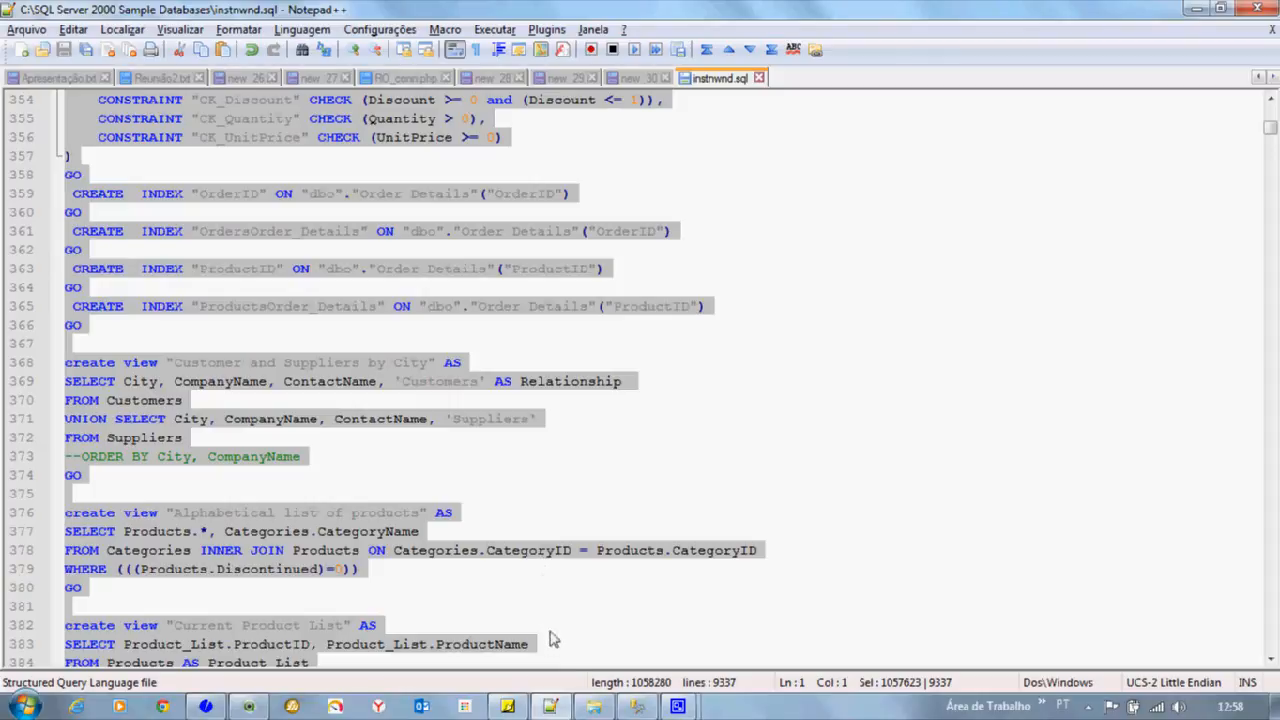
pyautogui.click(604, 706)
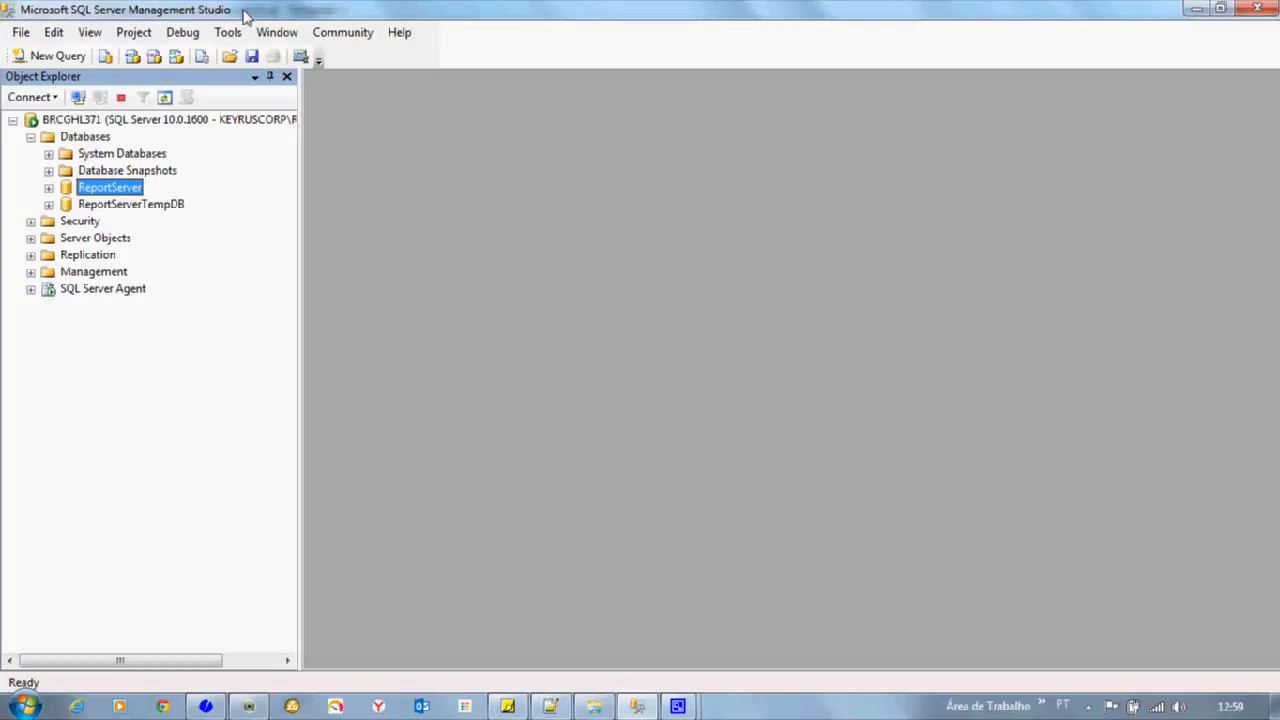
pyautogui.click(58, 58)
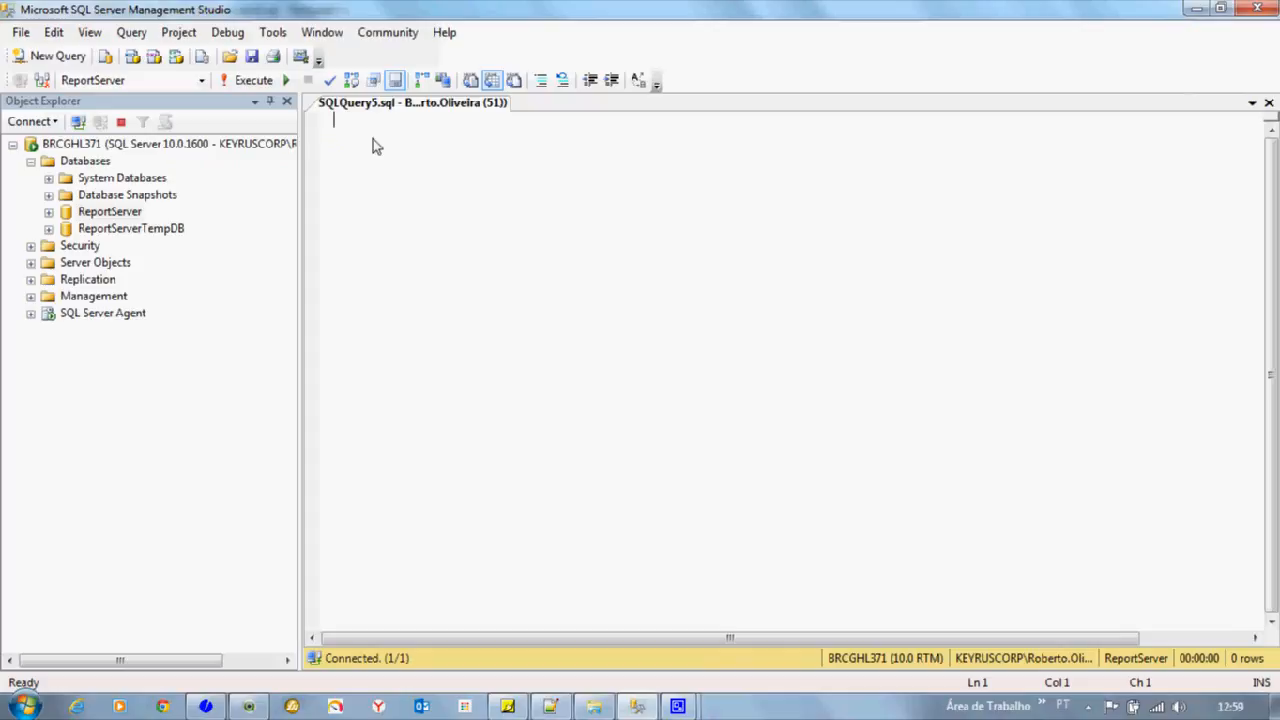
pyautogui.hotkey('ctrl', 'v')
# Step: Execute the pasted script from its beginning to create the Northwind database
pyautogui.scroll(3, 951, 393)
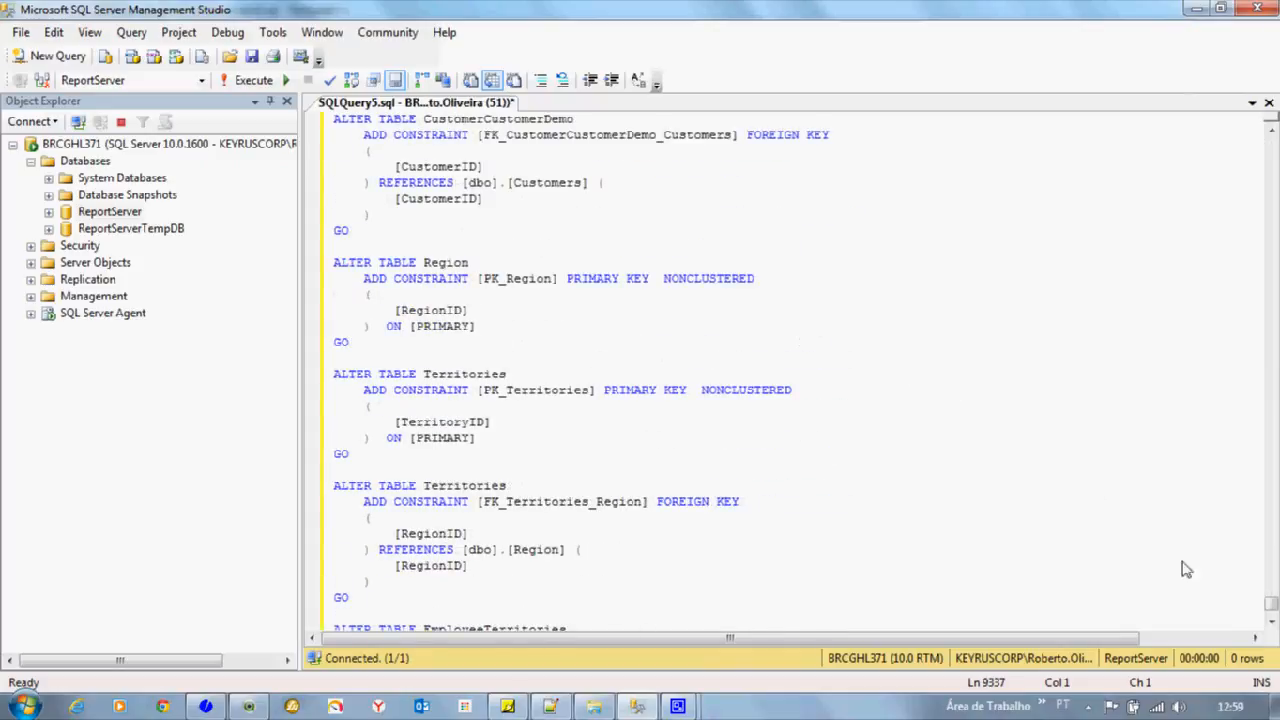
pyautogui.moveTo(1270, 612); pyautogui.dragTo(1250, 140)
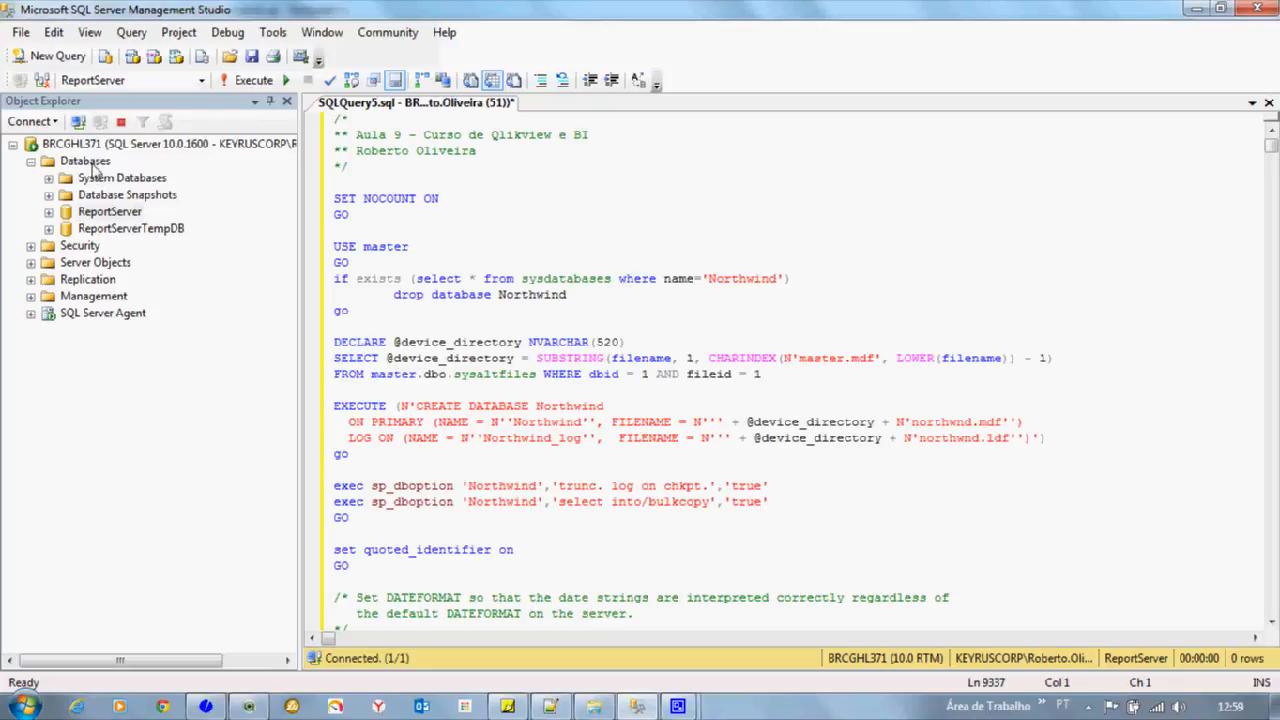
pyautogui.click(540, 220)
pyautogui.click(376, 185)
pyautogui.click(254, 81)
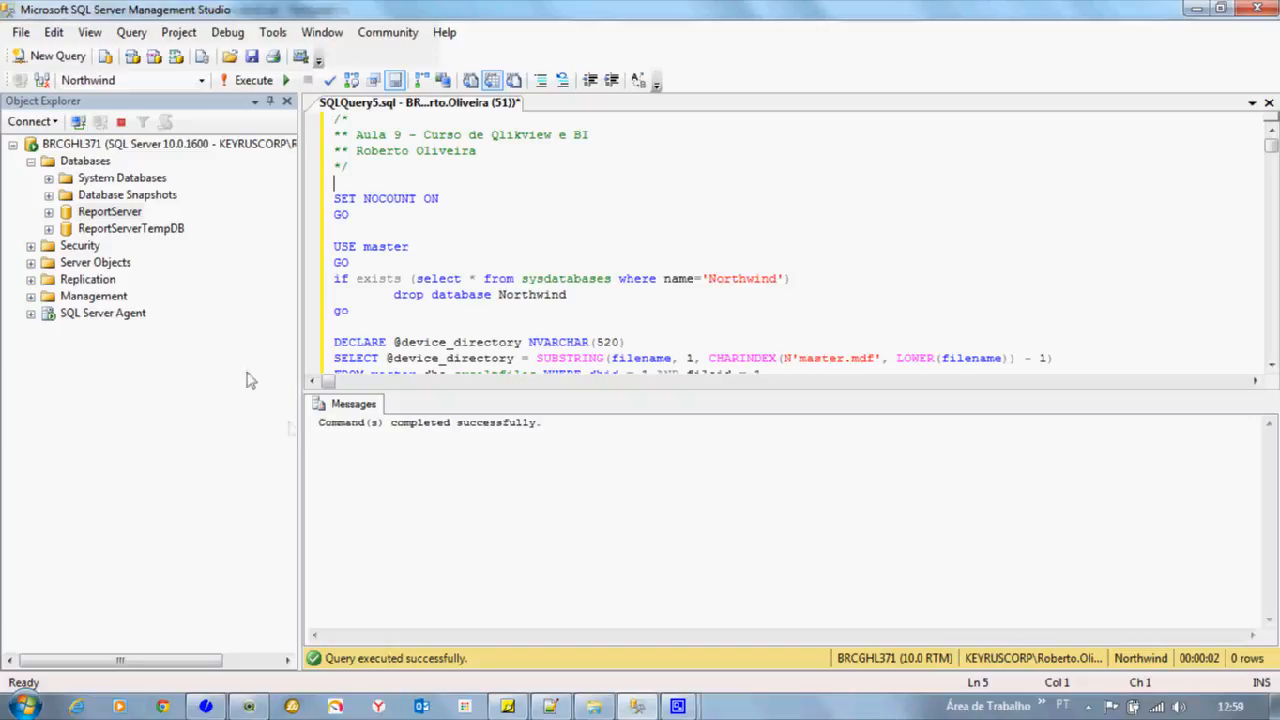
# Step: Refresh the Databases list and expand the Northwind database down to its tables
pyautogui.click(104, 166)
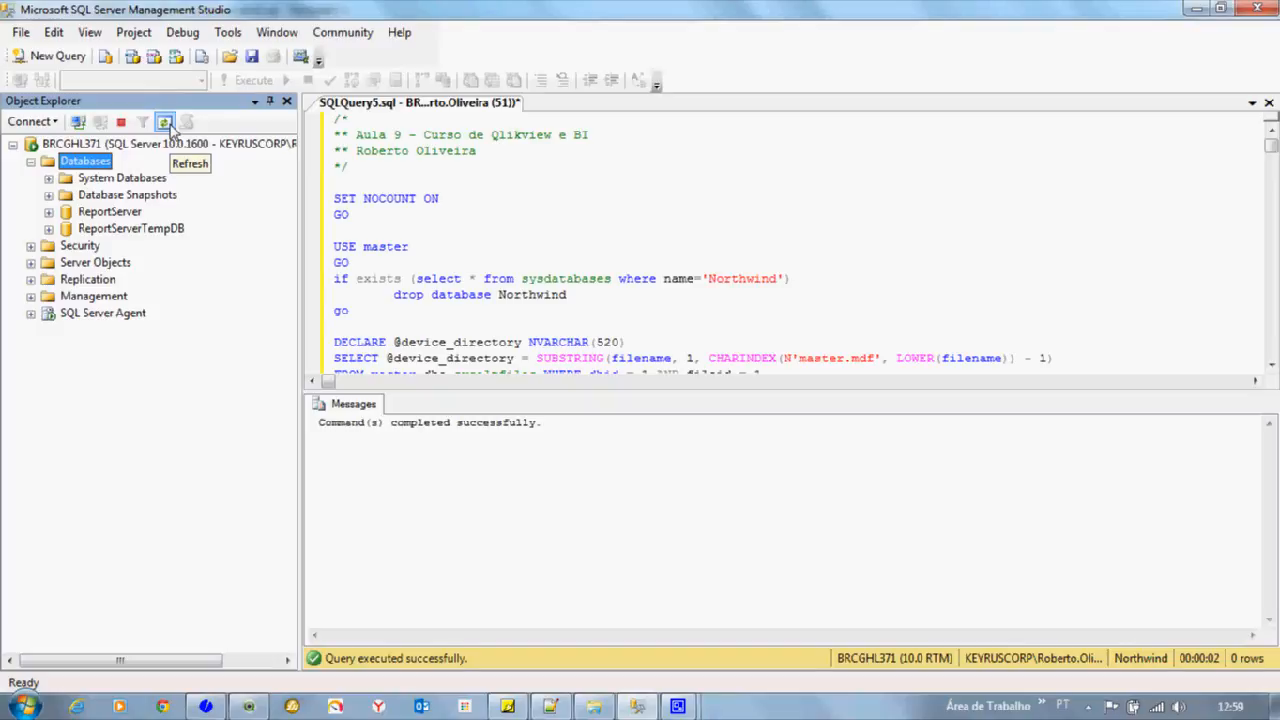
pyautogui.click(166, 123)
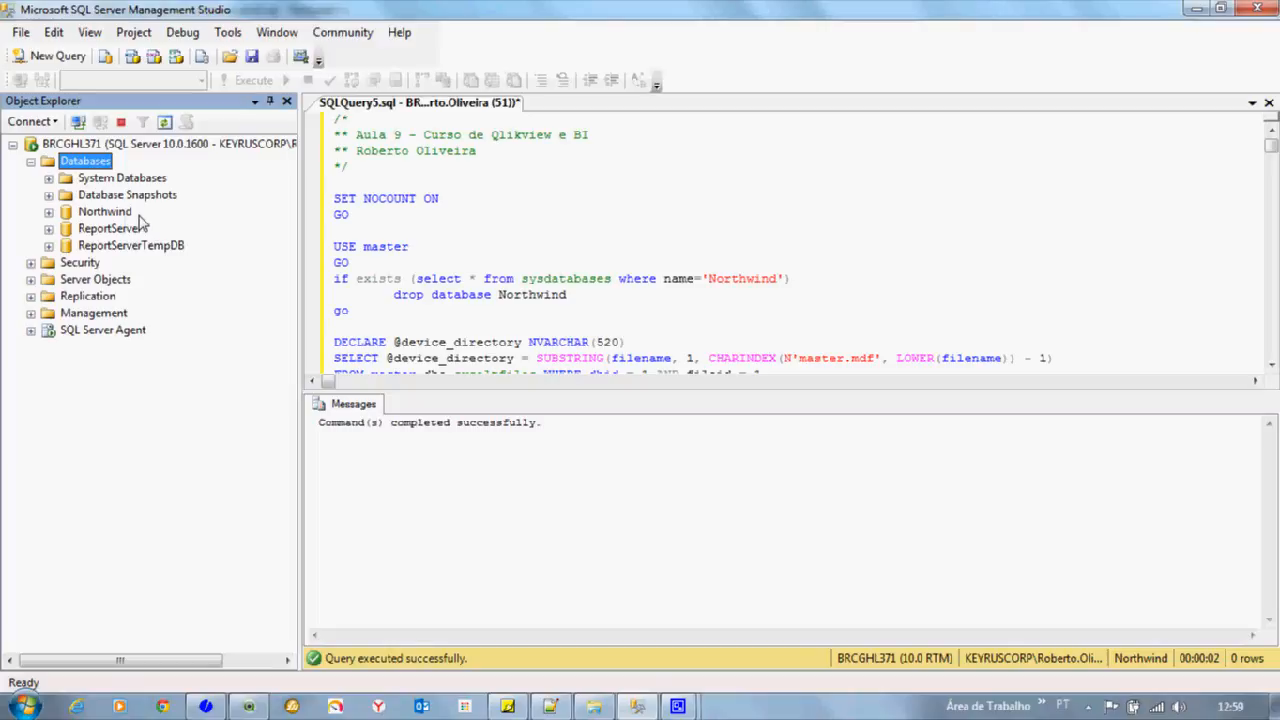
pyautogui.click(49, 212)
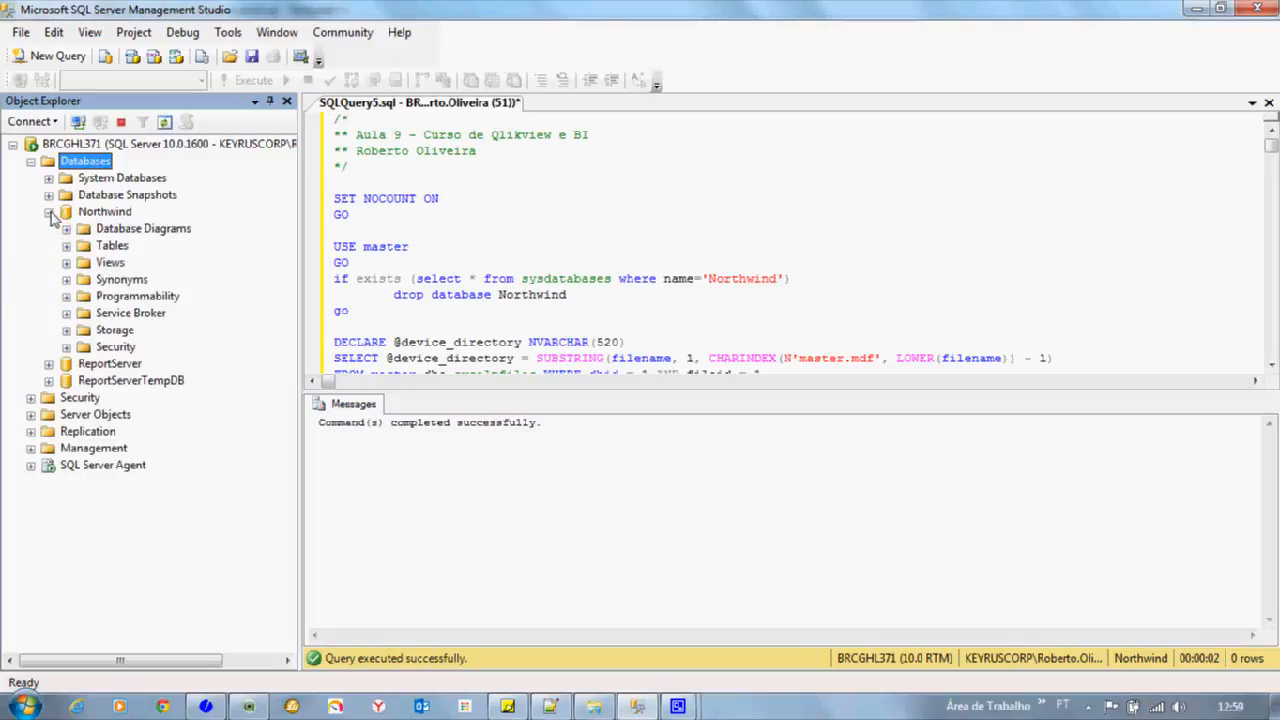
pyautogui.click(66, 246)
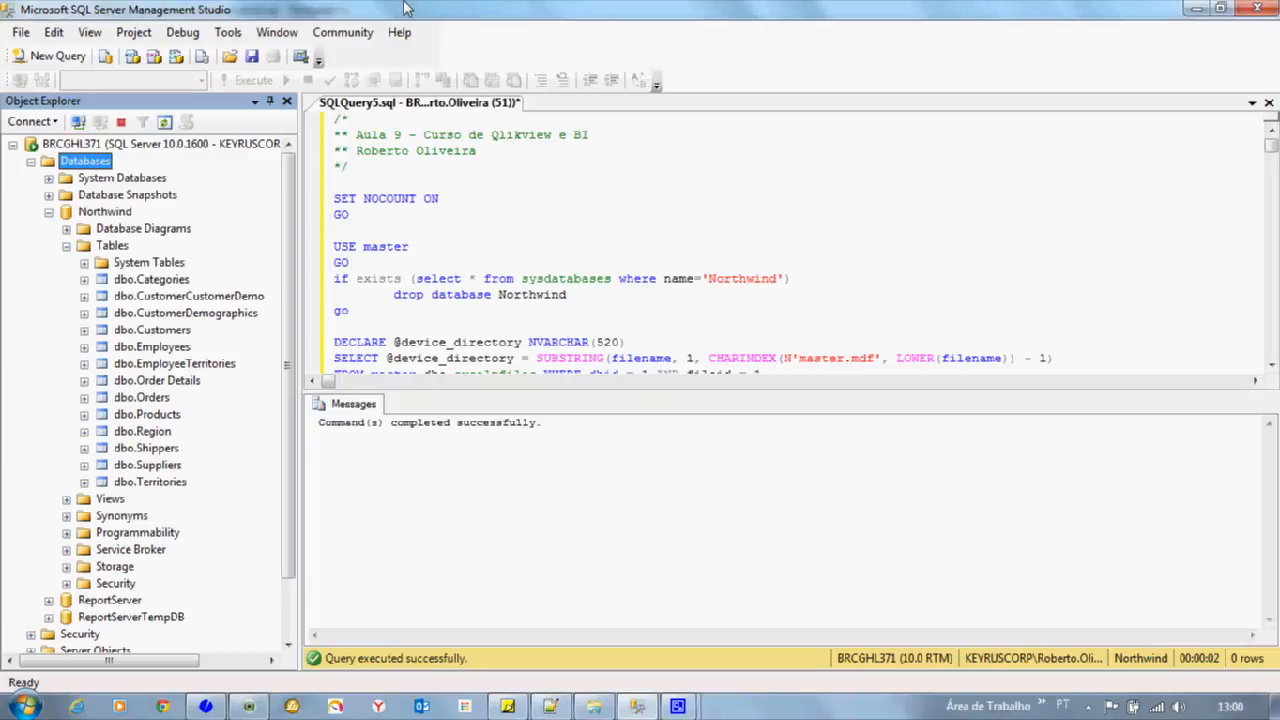
# Step: Switch to the QlikView document Carga_SQLSERVER.qvw, filter the sheet to order 10400 and clear that order selection
pyautogui.click(1203, 12)
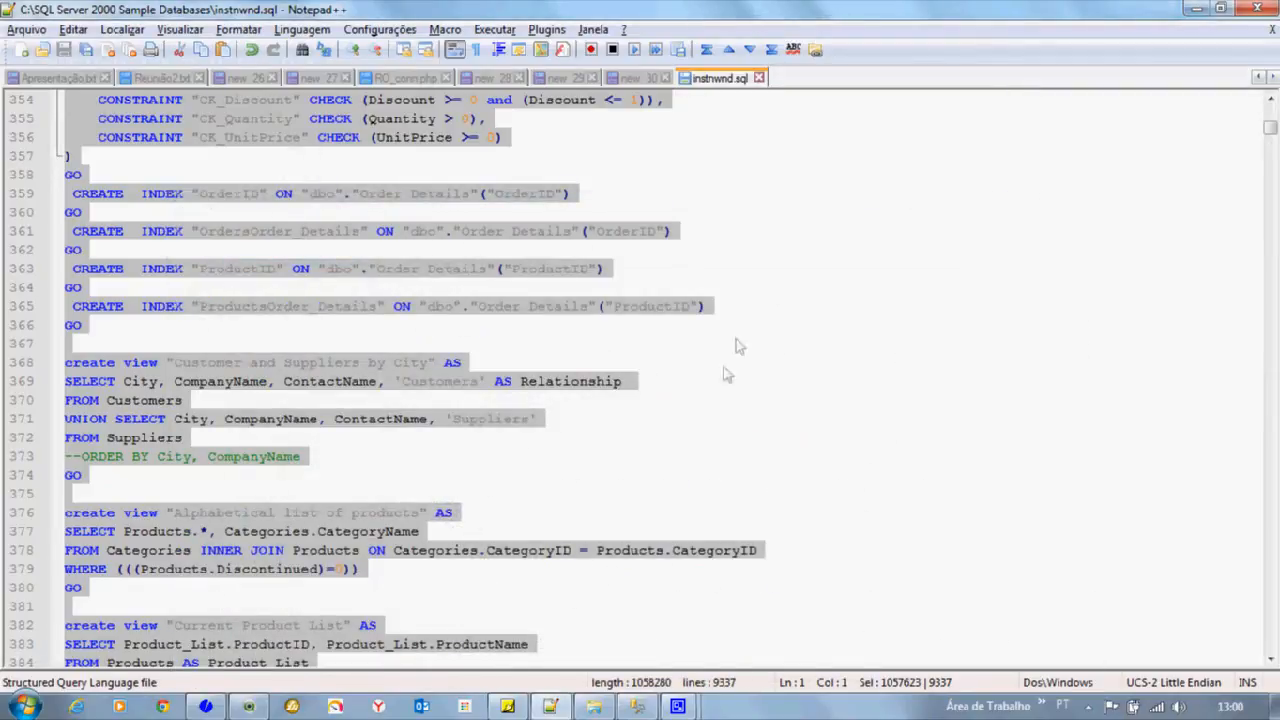
pyautogui.click(250, 707)
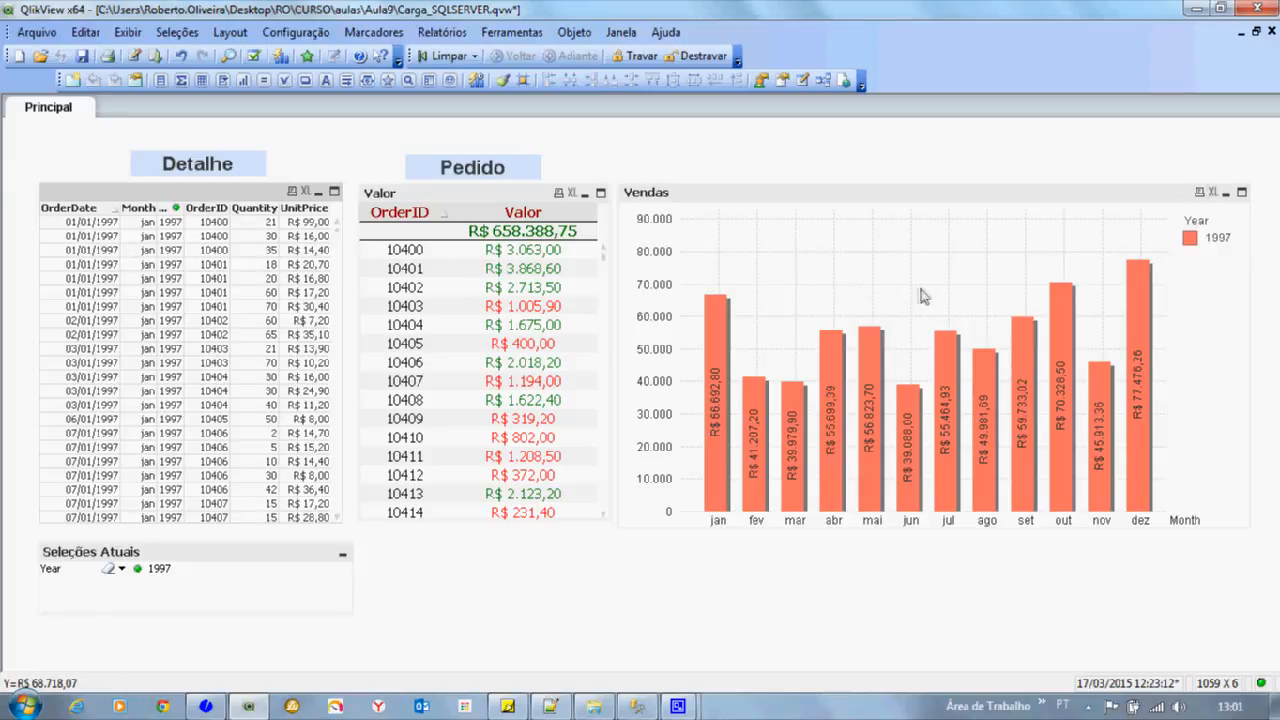
pyautogui.click(404, 250)
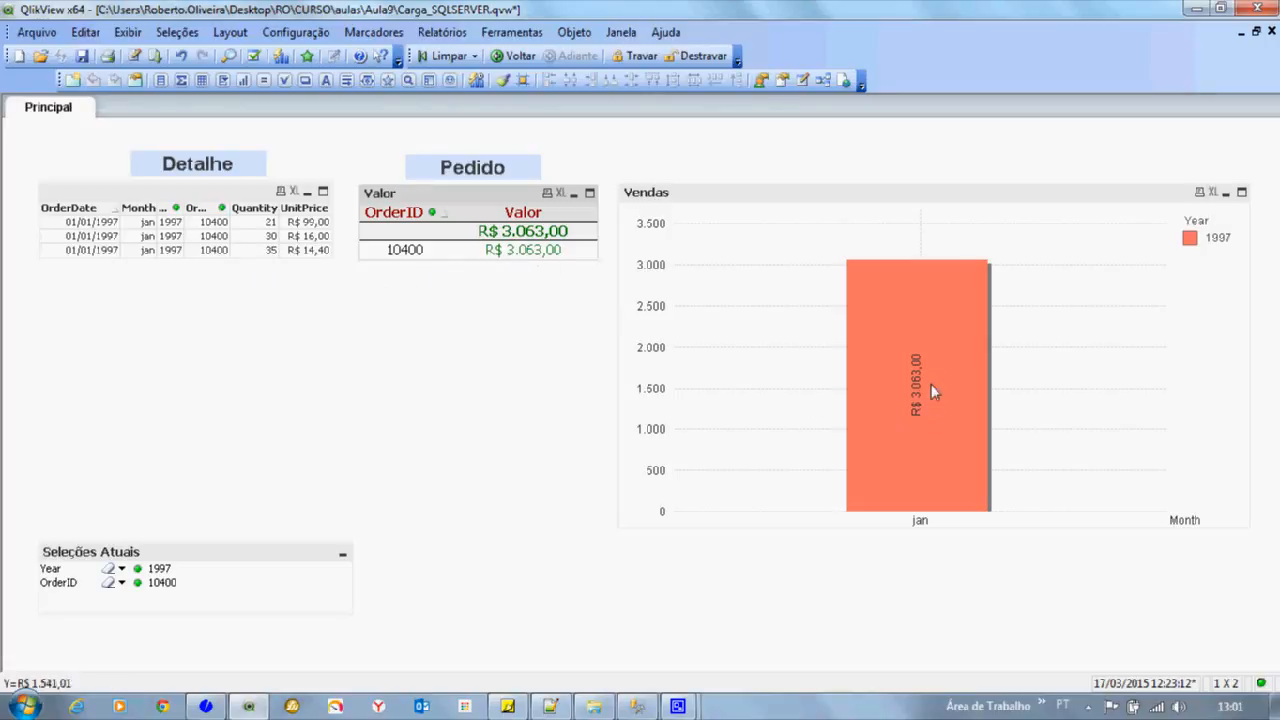
pyautogui.moveTo(938, 379)
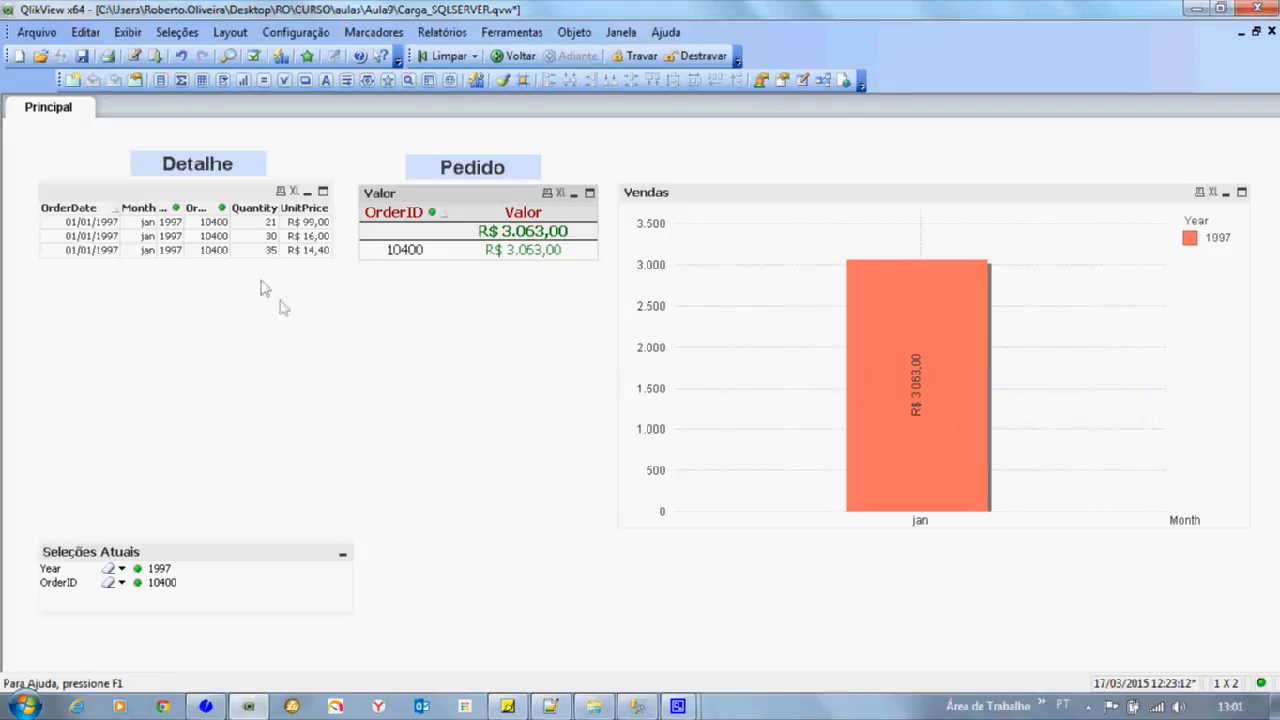
pyautogui.click(418, 252)
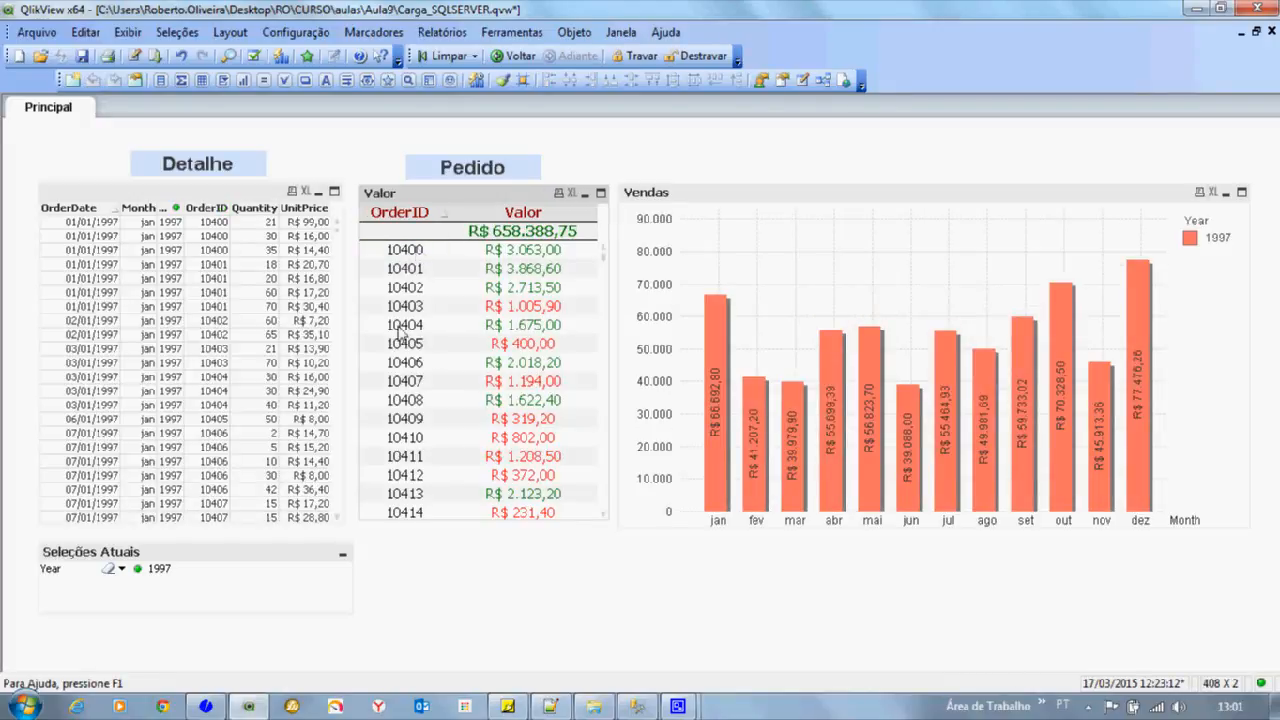
# Step: Filter the sheet to orders 10400, 10401 and 10402 in the Valor table and clear the OrderID selection
pyautogui.moveTo(405, 255); pyautogui.dragTo(407, 291)
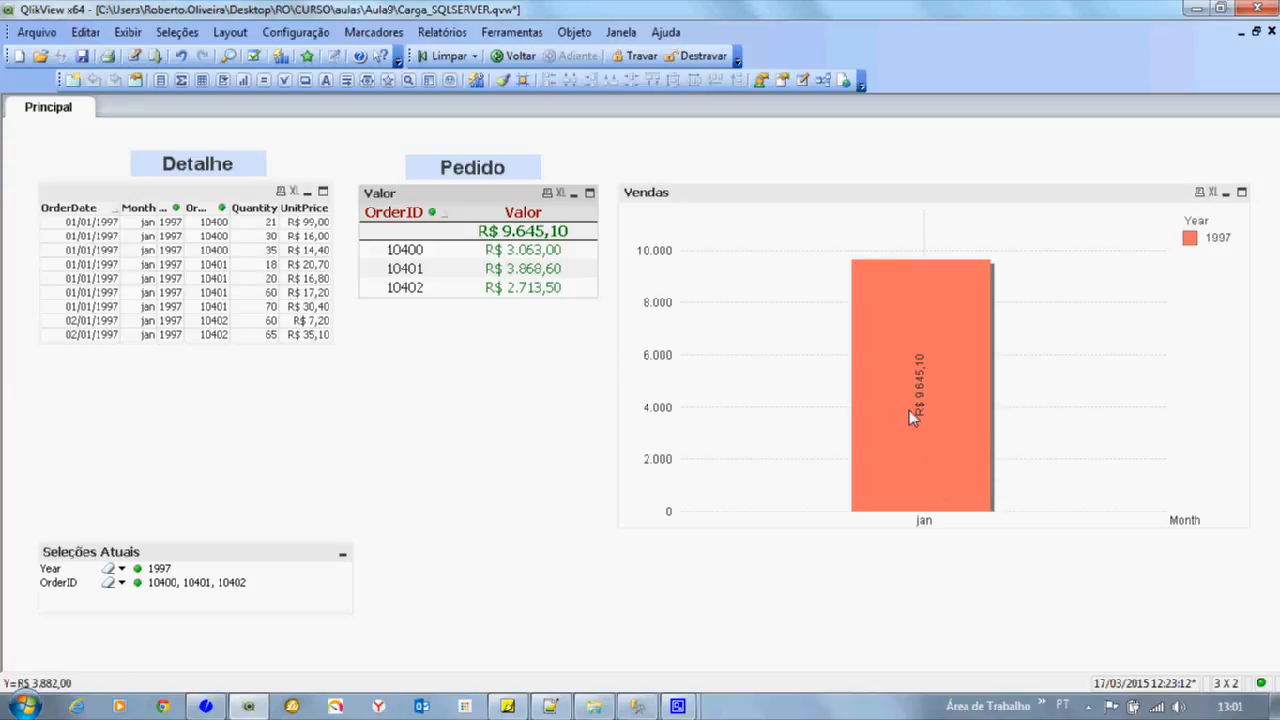
pyautogui.moveTo(950, 381)
pyautogui.moveTo(420, 252); pyautogui.dragTo(404, 290)
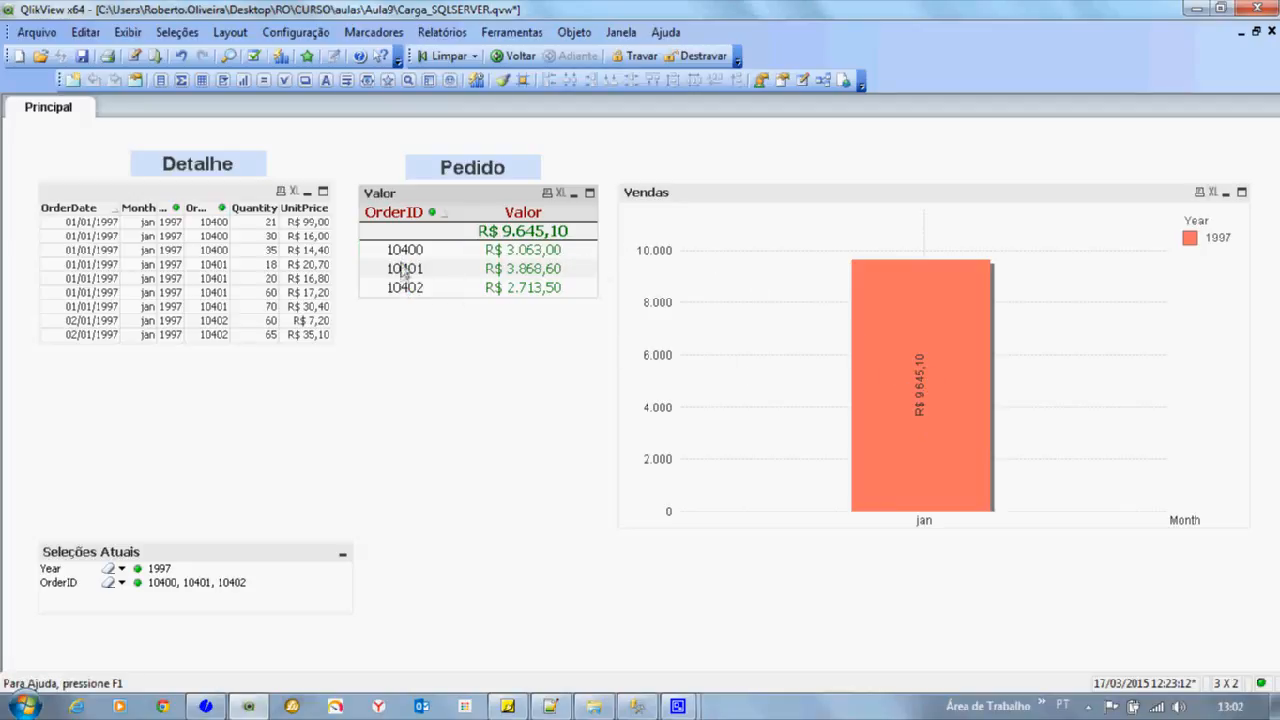
pyautogui.click(107, 583)
pyautogui.click(107, 584)
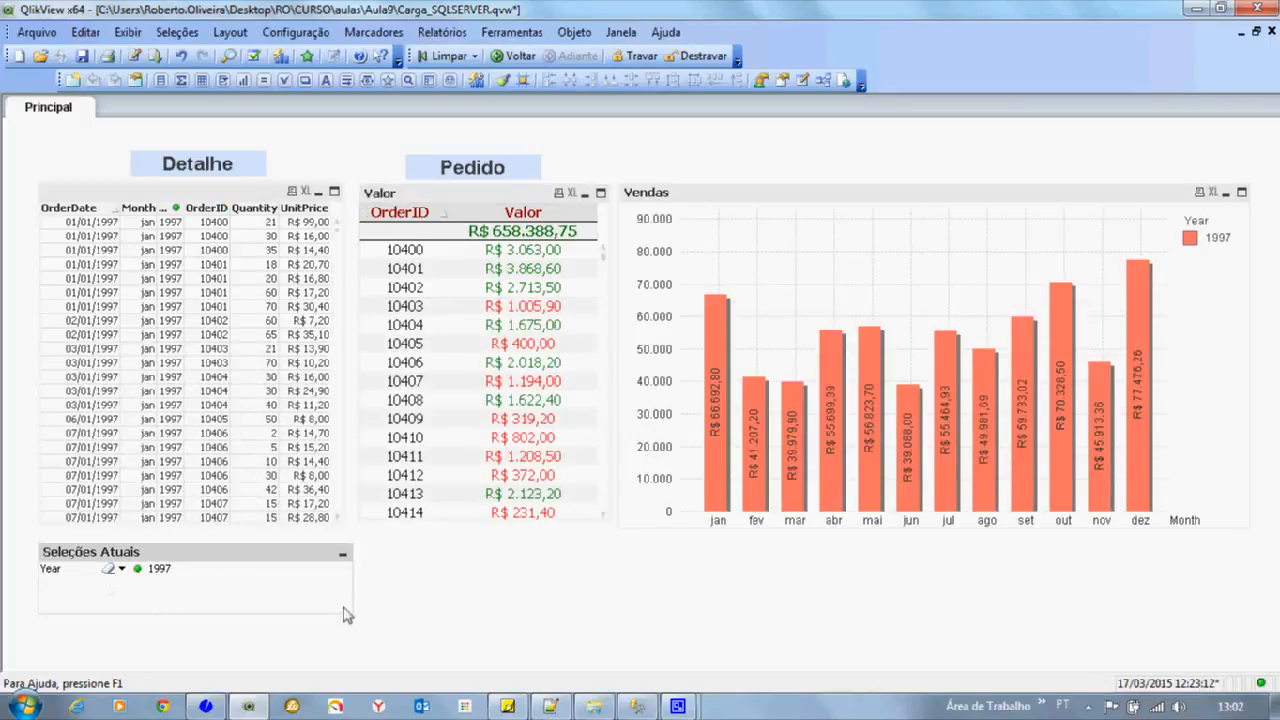
# Step: Filter the Vendas chart to the months jan, fev and mar and look through the matching orders in the Valor table
pyautogui.moveTo(691, 280); pyautogui.dragTo(812, 533)
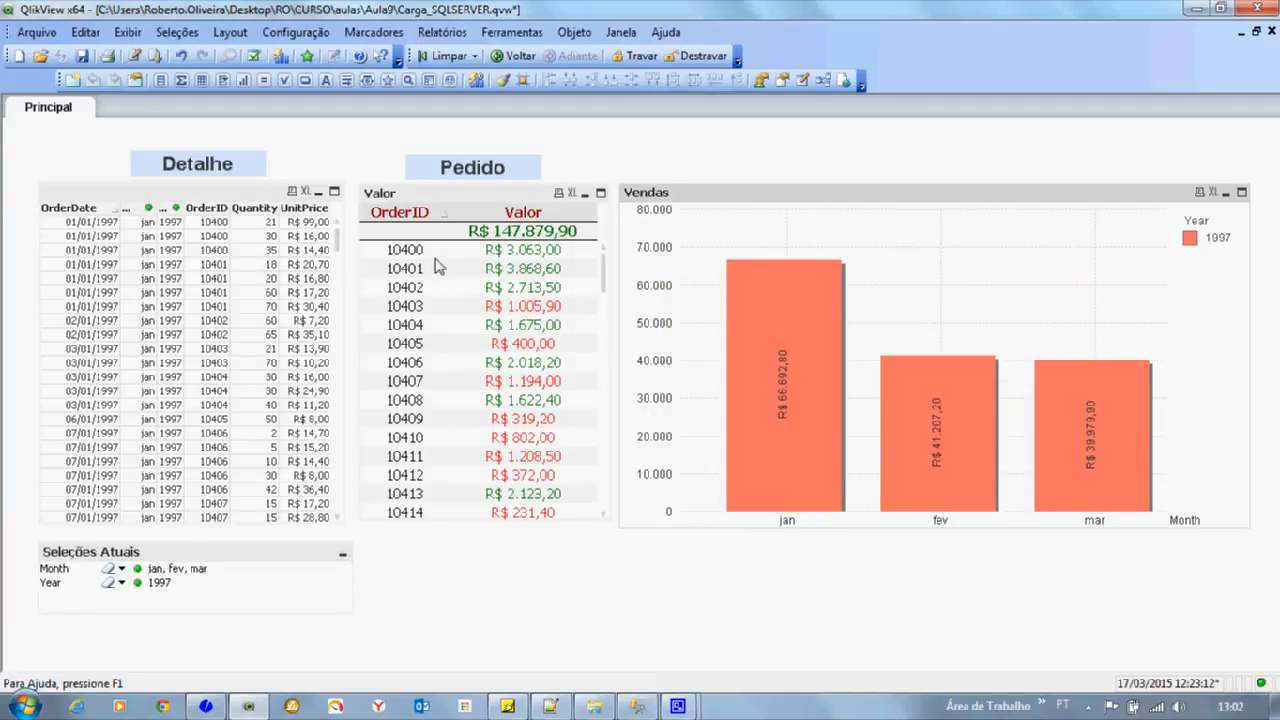
pyautogui.scroll(-6, 437, 266)
pyautogui.scroll(6, 437, 266)
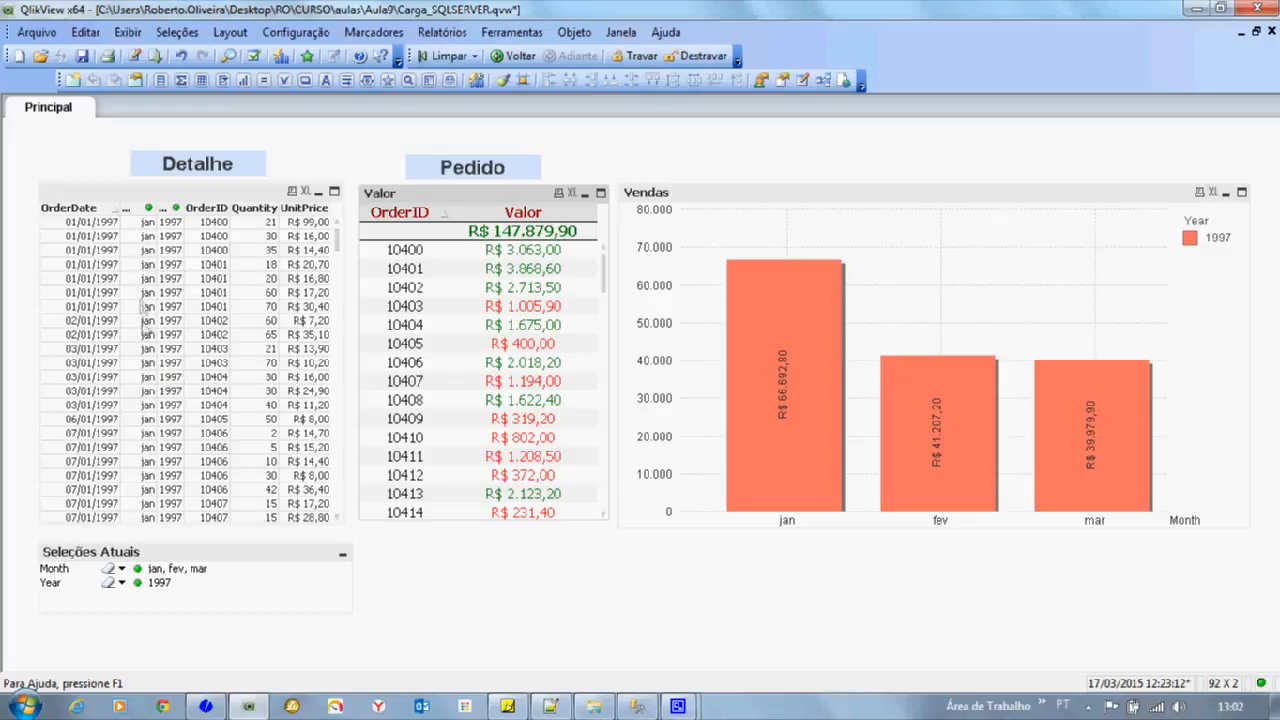
# Step: Look through the jan, fev and mar 1997 order lines in the Detalhe table
pyautogui.scroll(-18, 110, 337)
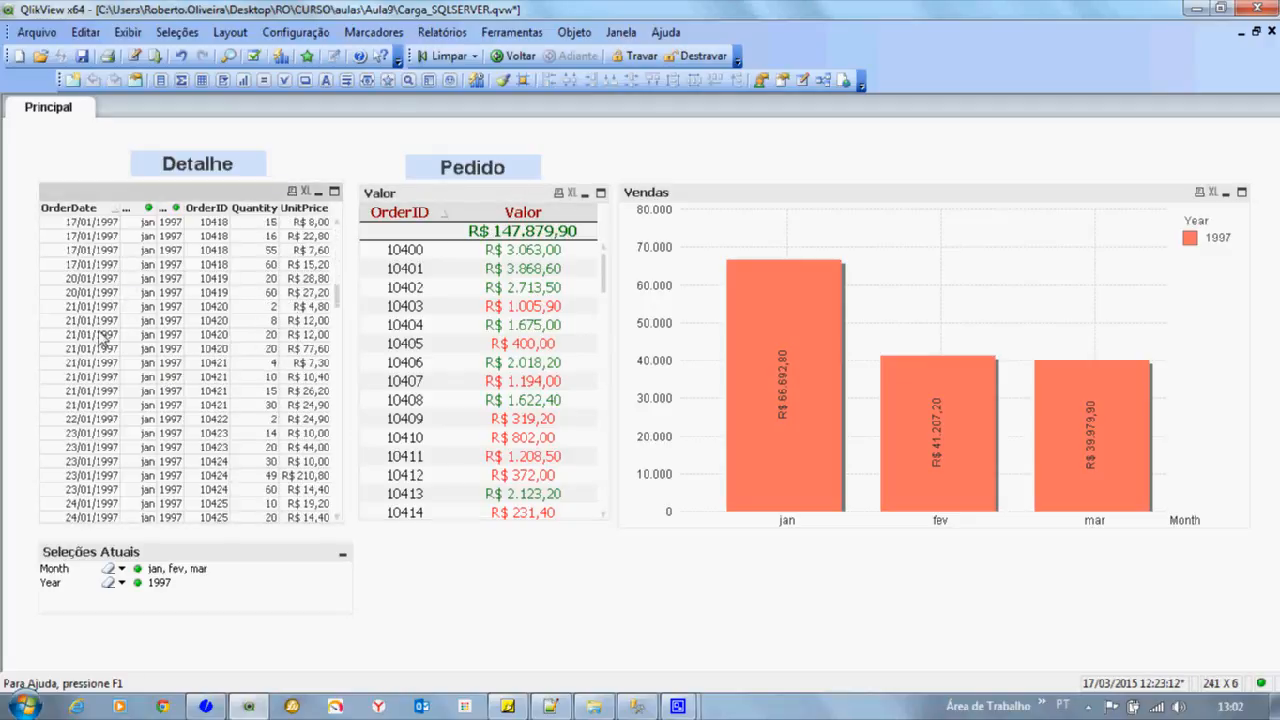
pyautogui.scroll(-20, 120, 338)
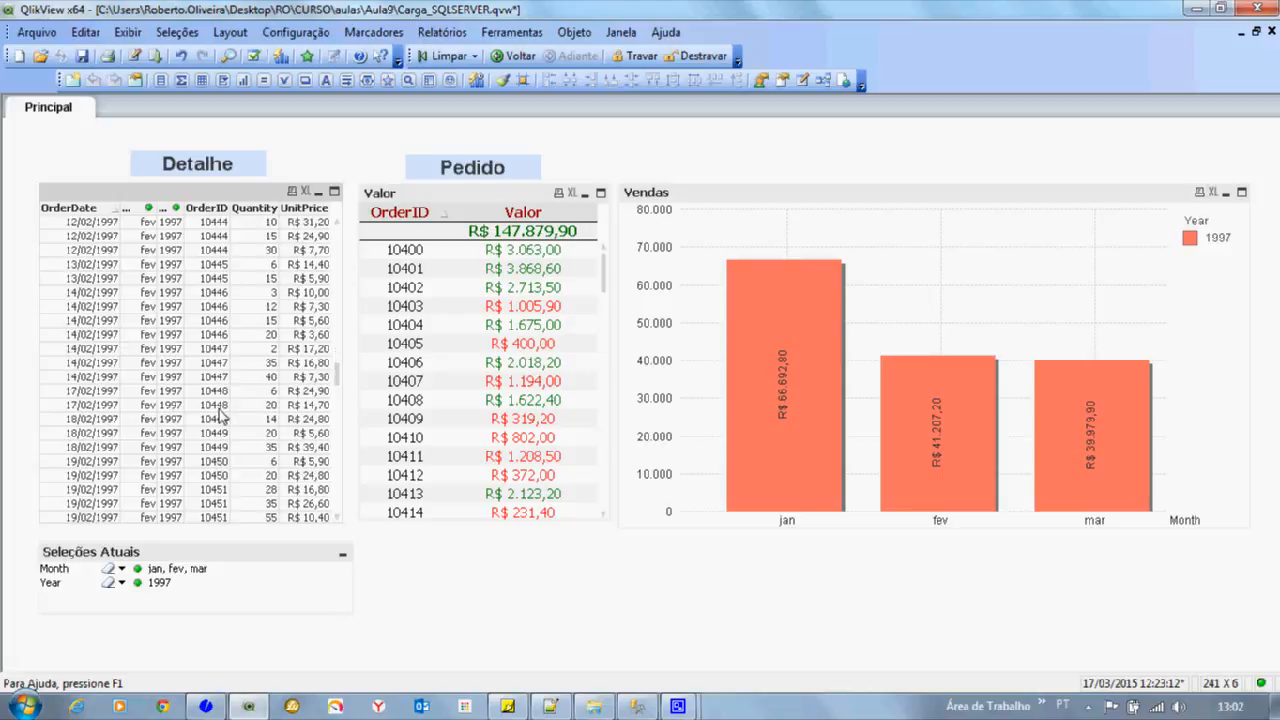
pyautogui.scroll(-10, 187, 398)
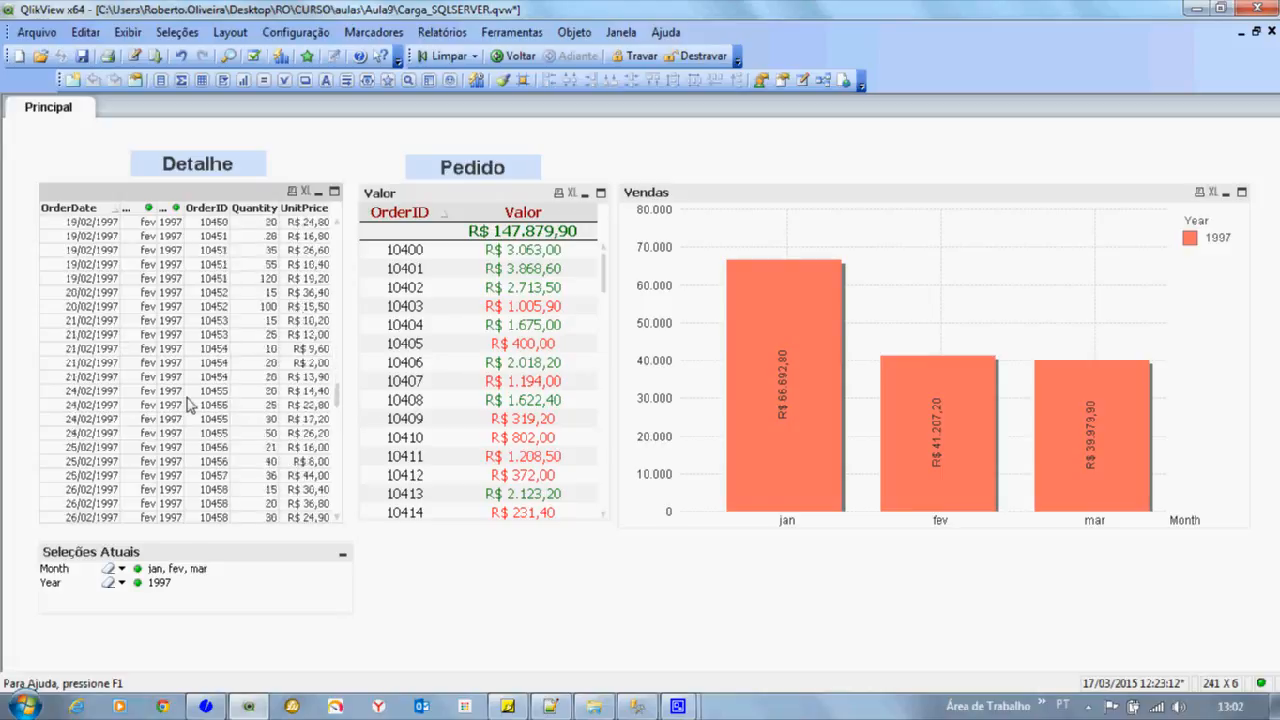
pyautogui.scroll(-10, 187, 397)
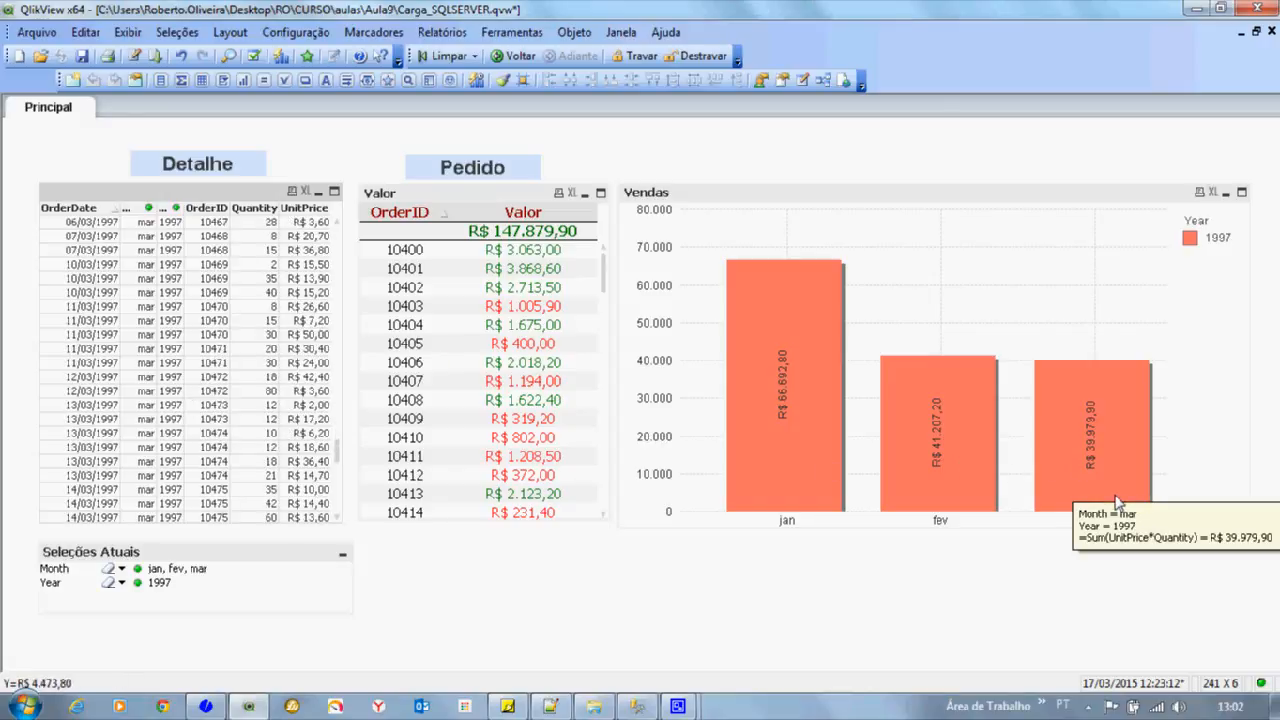
# Step: Clear all selections and filter the Vendas chart to the year 1998
pyautogui.click(443, 56)
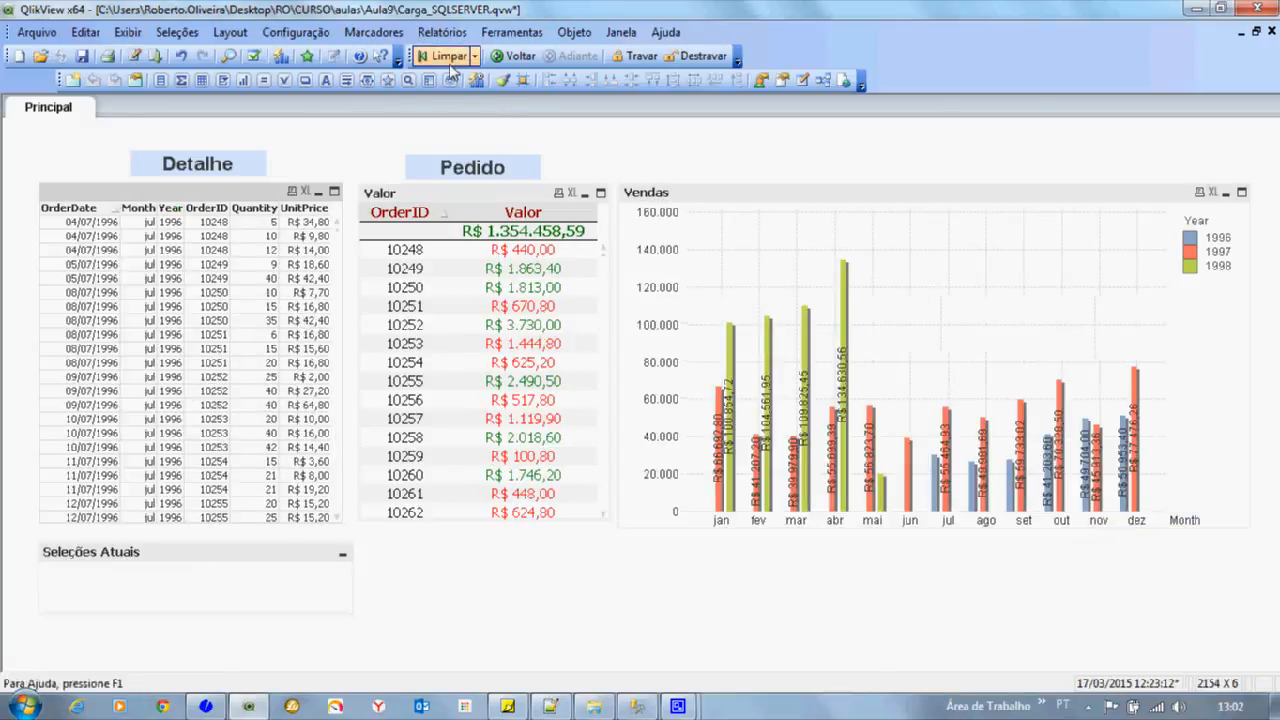
pyautogui.click(1224, 267)
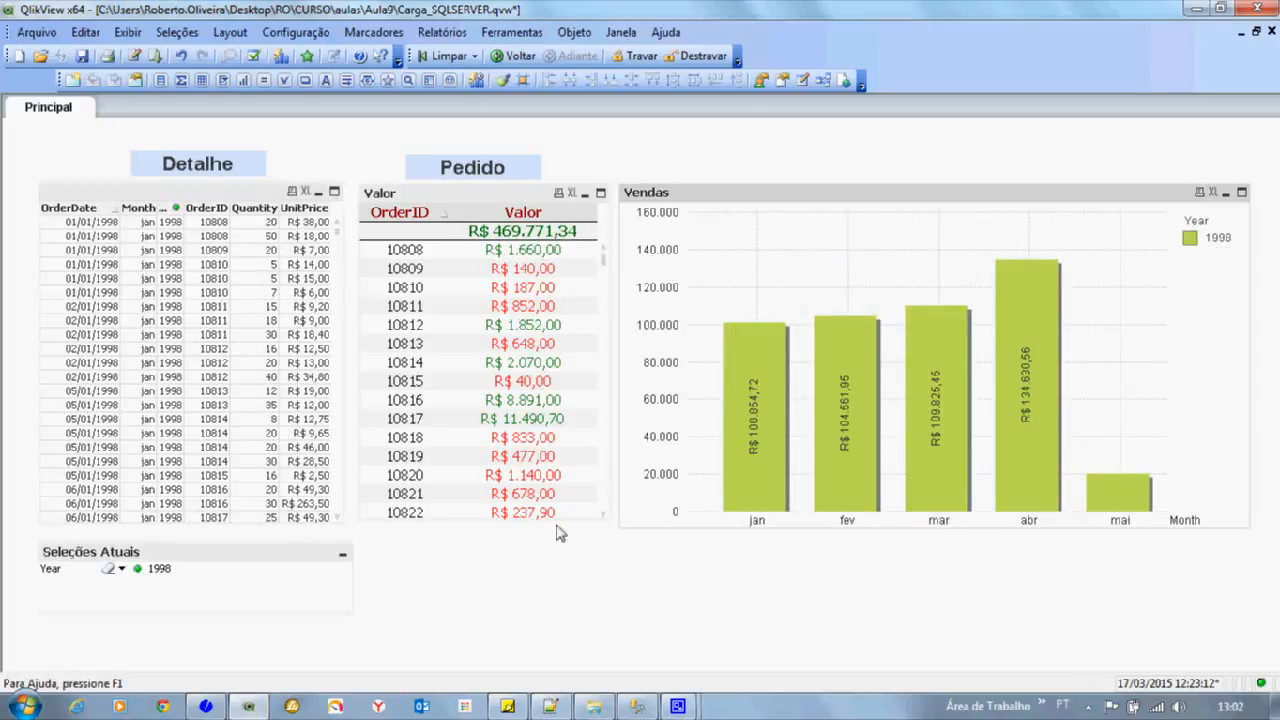
# Step: Open the document's load script and examine its SET variables, OLEDB connection line and the LOAD statements for Orders and Order Details
pyautogui.click(134, 56)
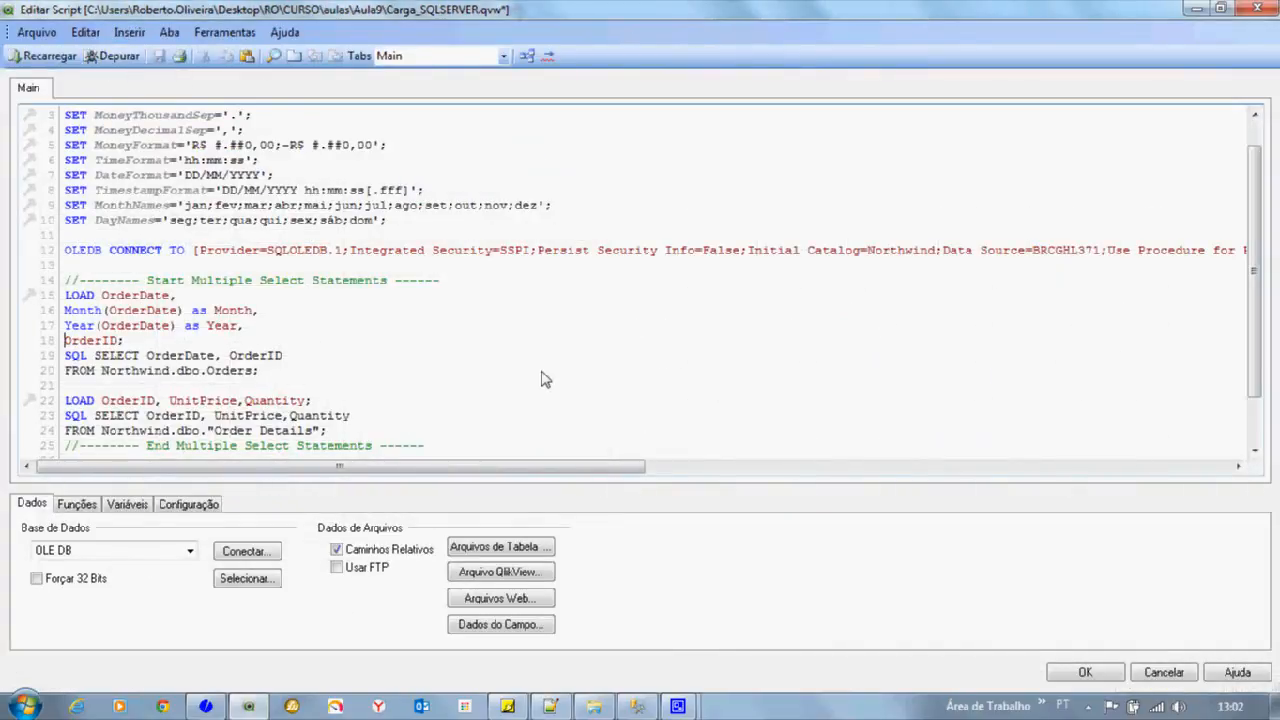
pyautogui.moveTo(398, 222); pyautogui.dragTo(58, 112)
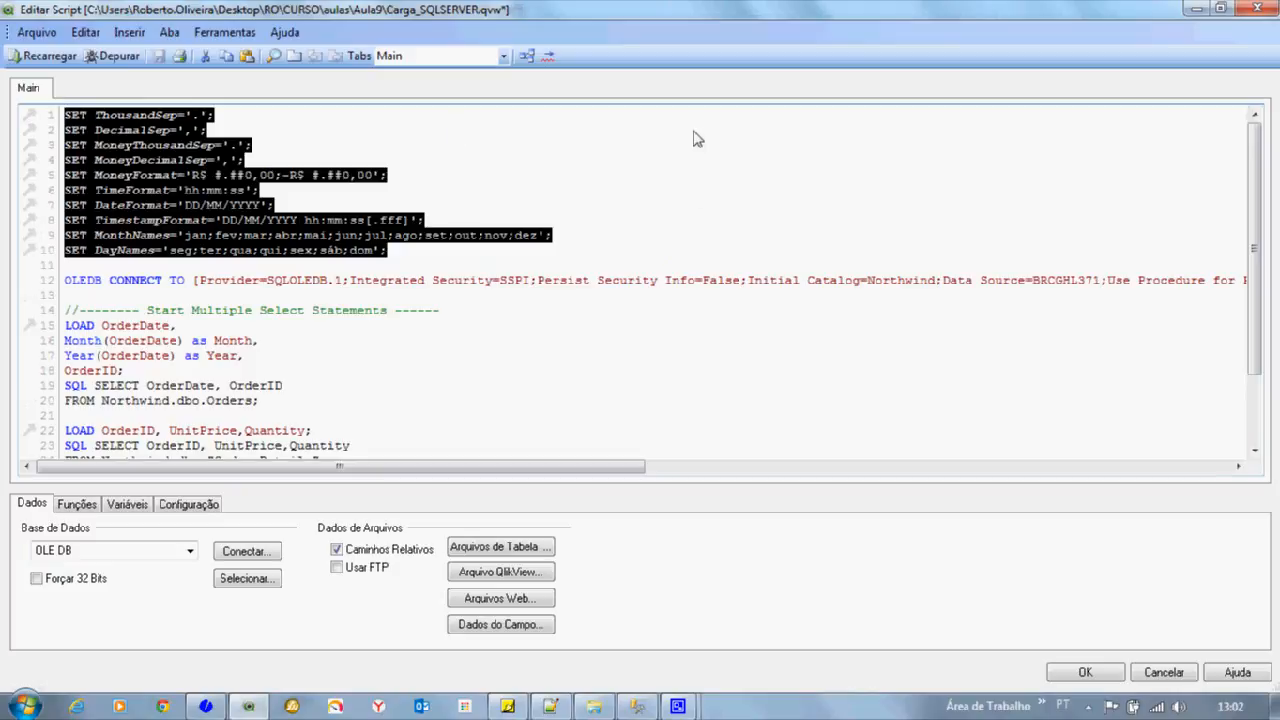
pyautogui.click(465, 256)
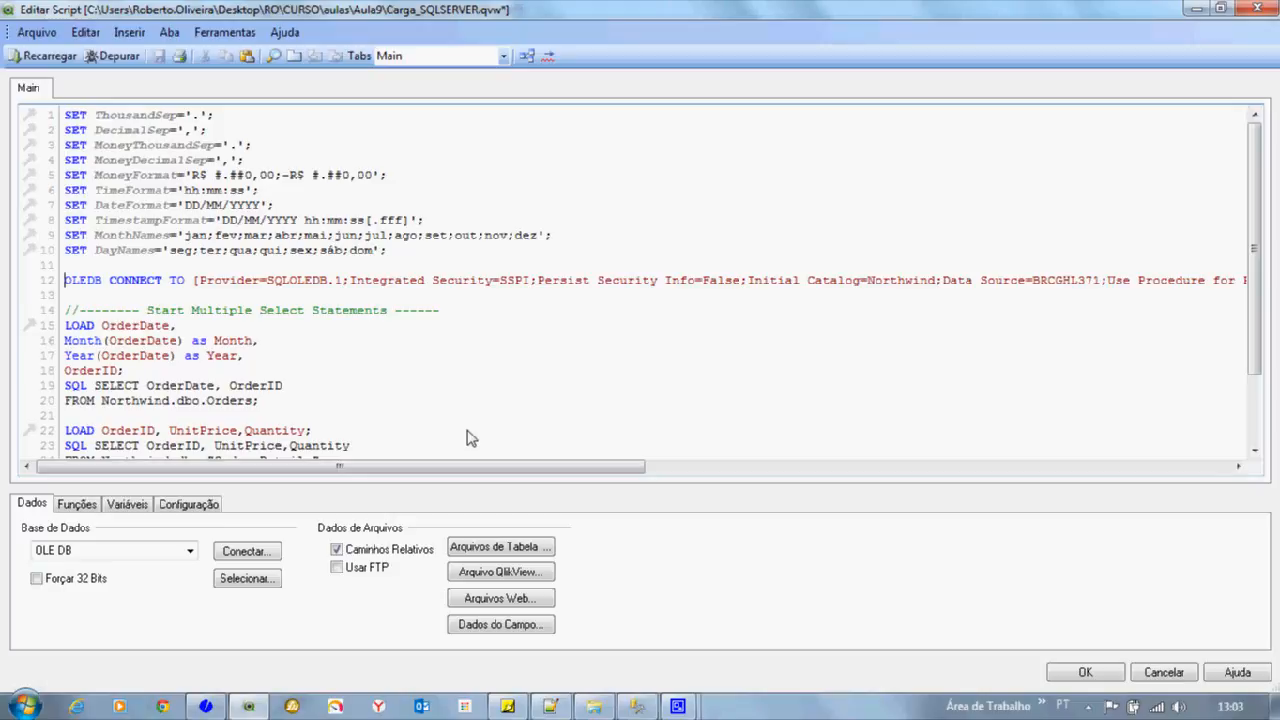
pyautogui.scroll(-2, 460, 320)
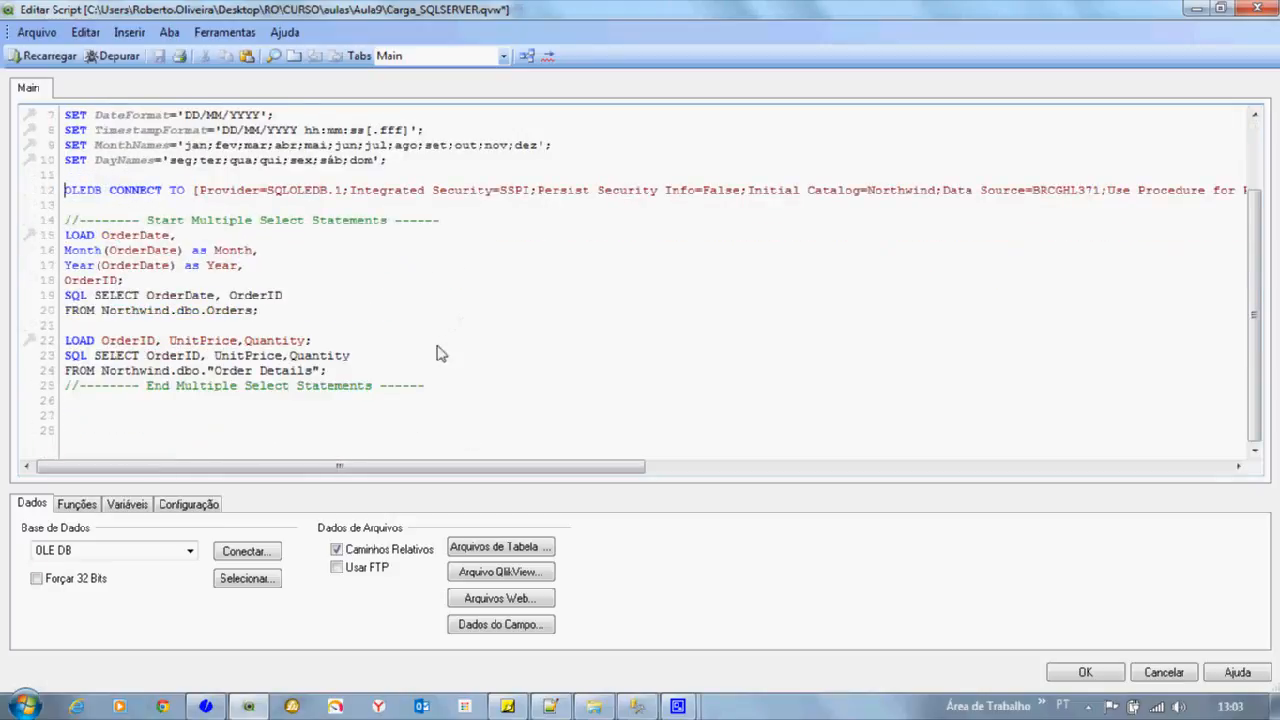
pyautogui.click(402, 362)
pyautogui.click(208, 355)
pyautogui.click(163, 341)
# Step: Examine the OrderID link between Order Details and Orders in the table viewer, moving Orders closer, and return to the sheet
pyautogui.click(526, 56)
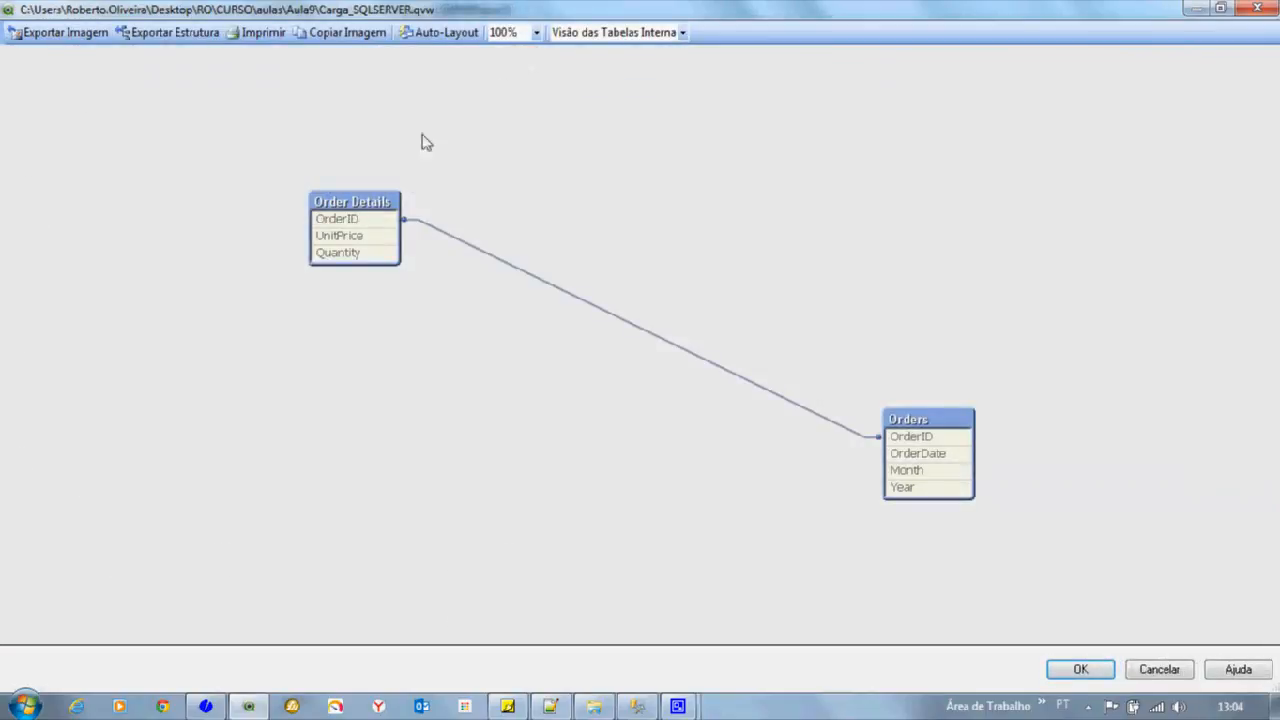
pyautogui.moveTo(955, 428); pyautogui.dragTo(701, 234)
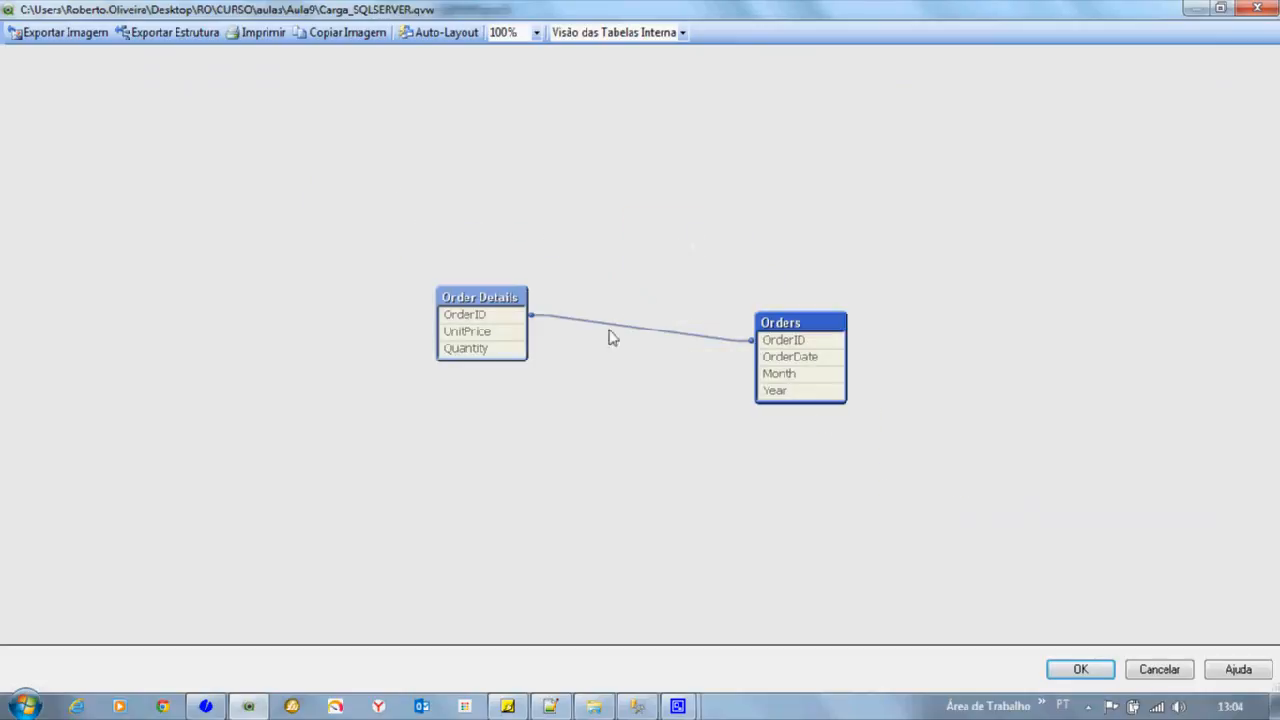
pyautogui.moveTo(497, 317)
pyautogui.moveTo(805, 381)
pyautogui.click(1257, 9)
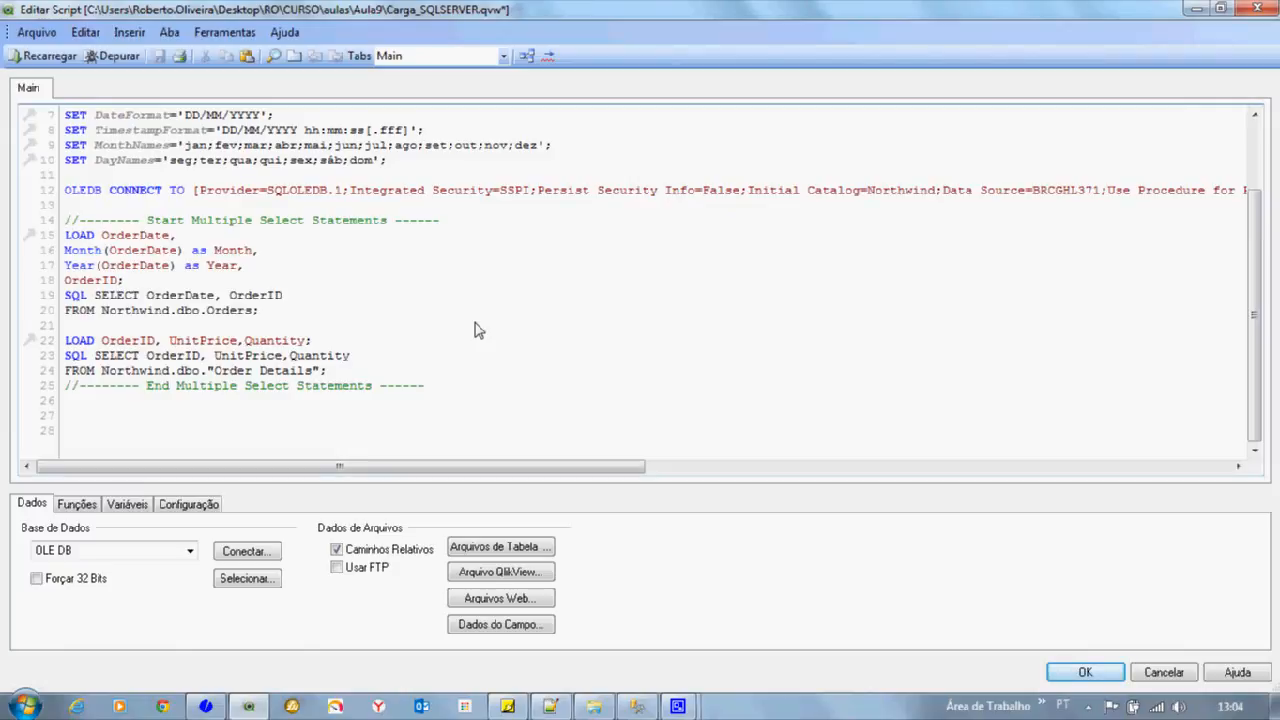
pyautogui.click(1257, 9)
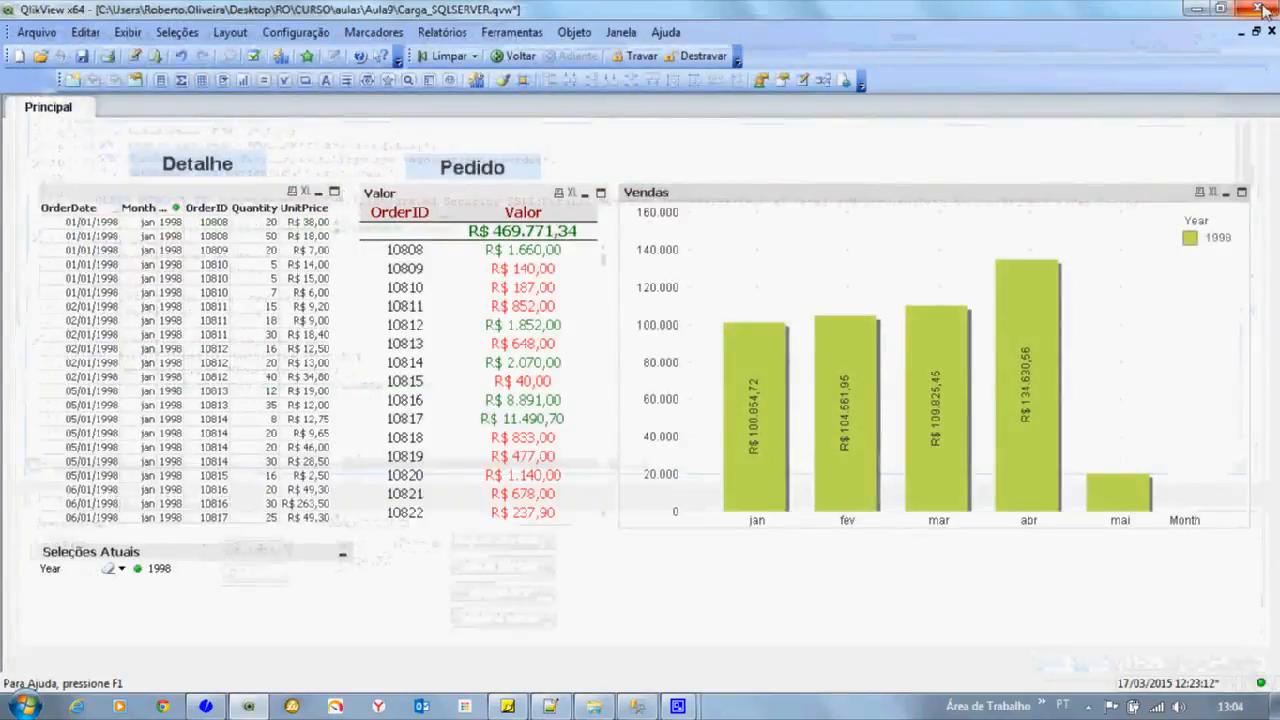
pyautogui.click(620, 32)
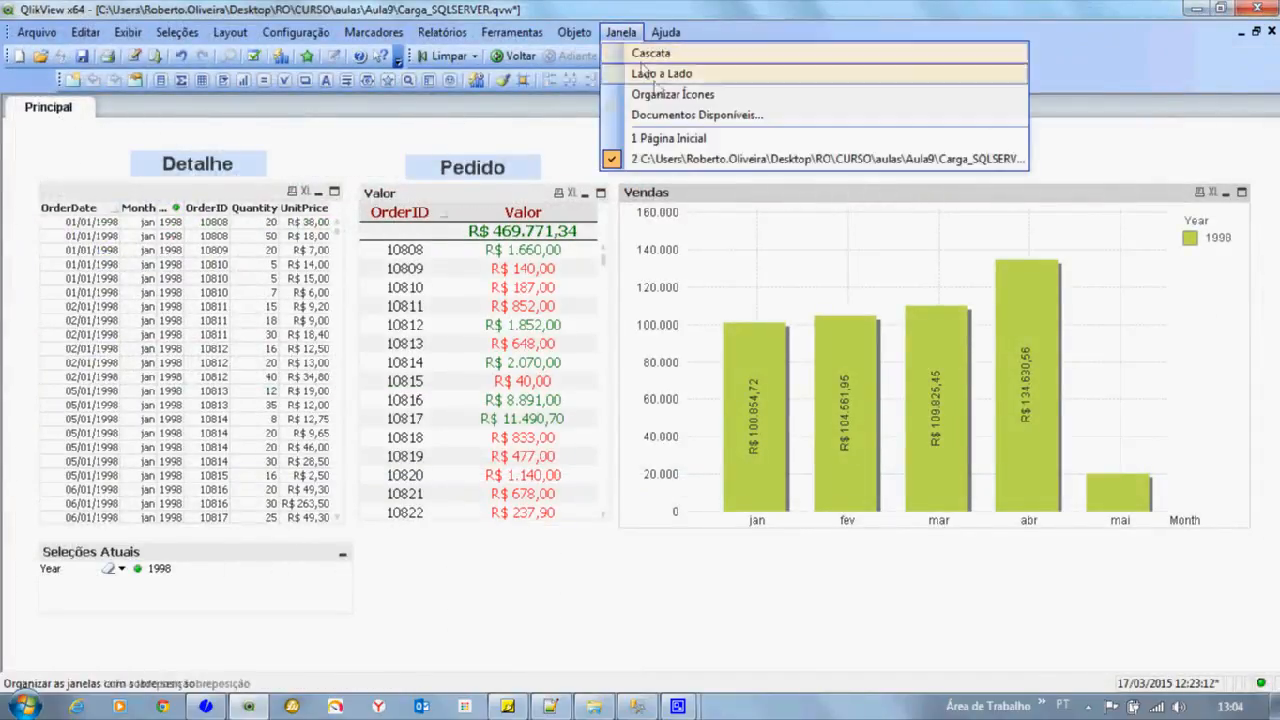
pyautogui.click(40, 57)
pyautogui.click(40, 57)
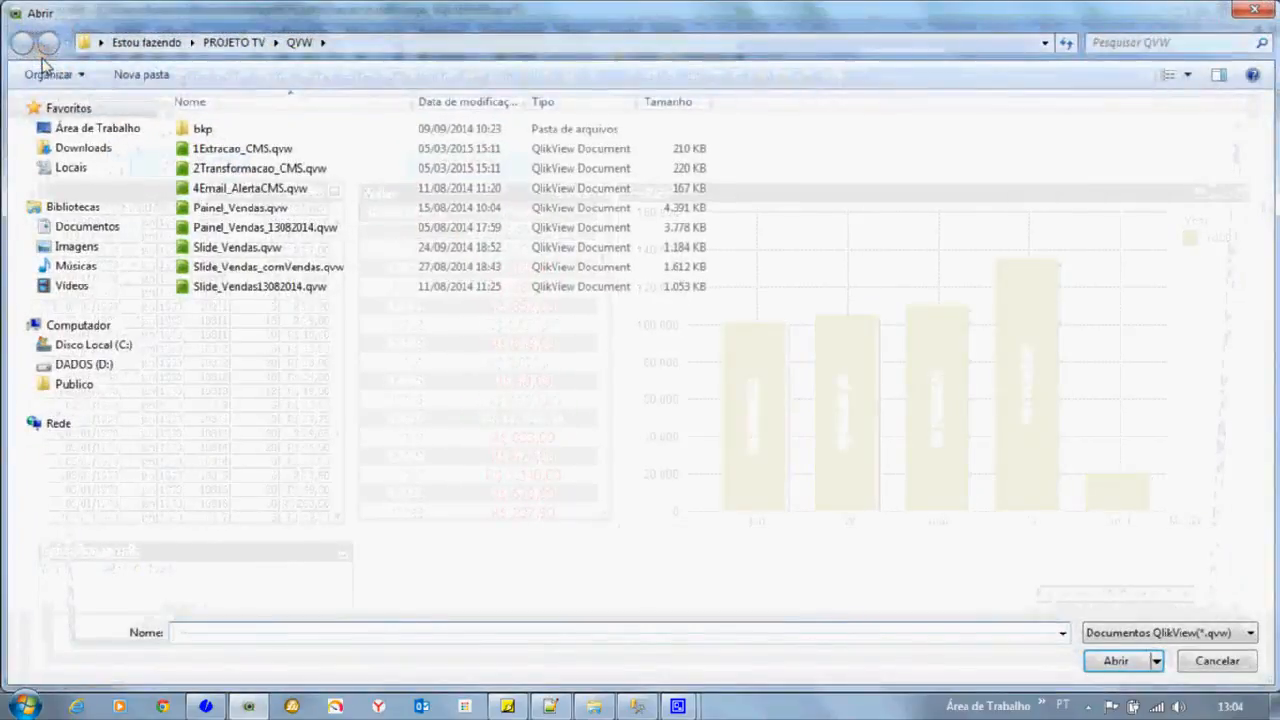
pyautogui.click(100, 128)
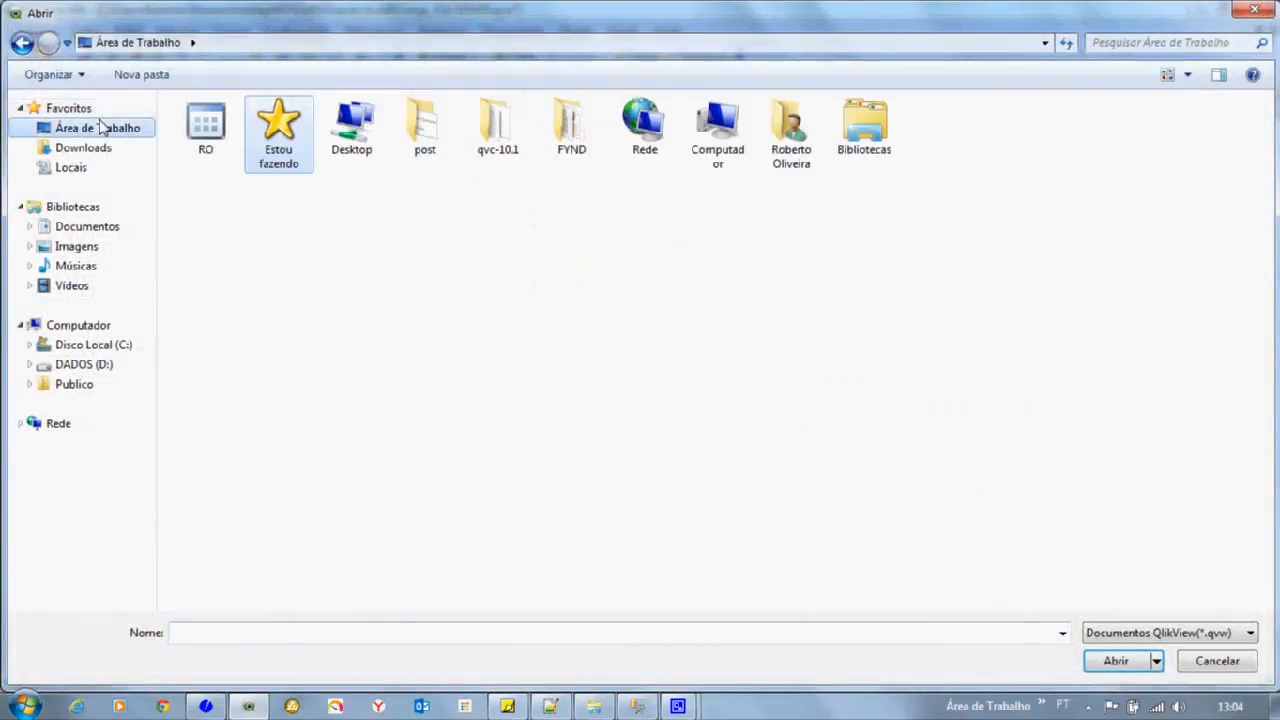
pyautogui.doubleClick(192, 147)
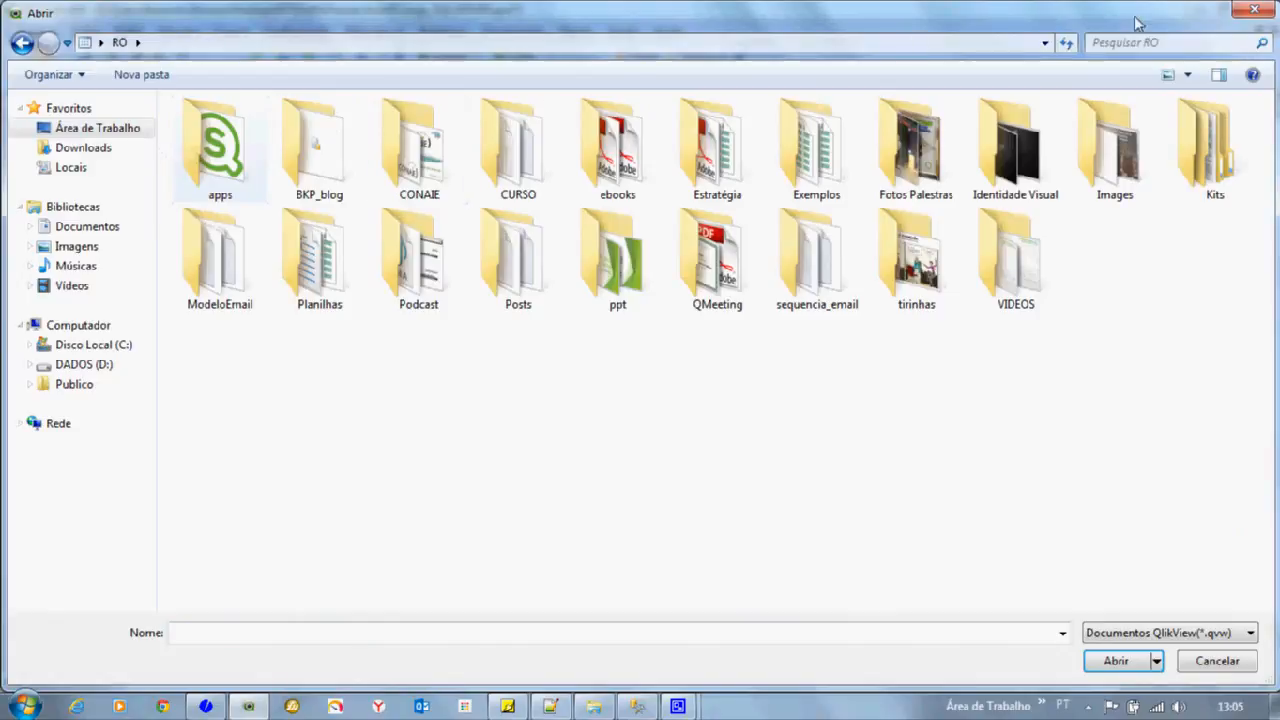
pyautogui.click(1254, 9)
# Step: Switch to Windows Explorer and open Carga_aula.qvw from the desktop folder RO\CURSO\aulas\Aula9 in QlikView
pyautogui.click(596, 706)
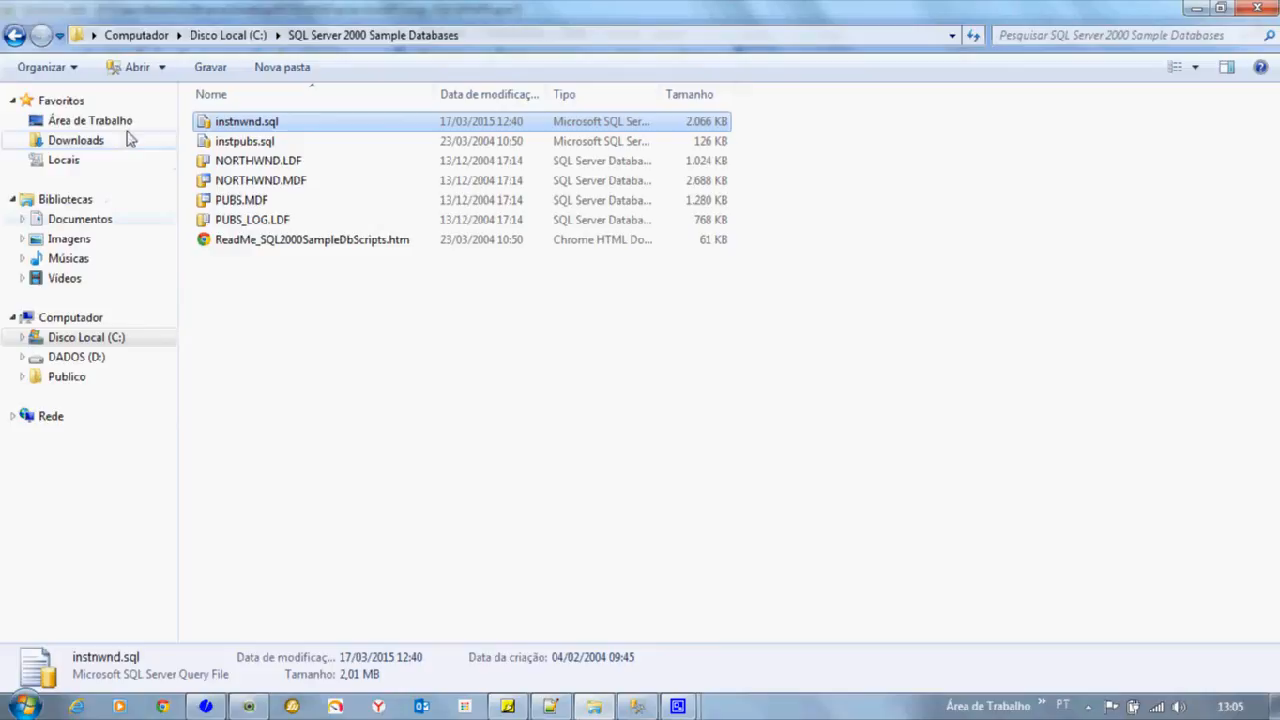
pyautogui.click(90, 122)
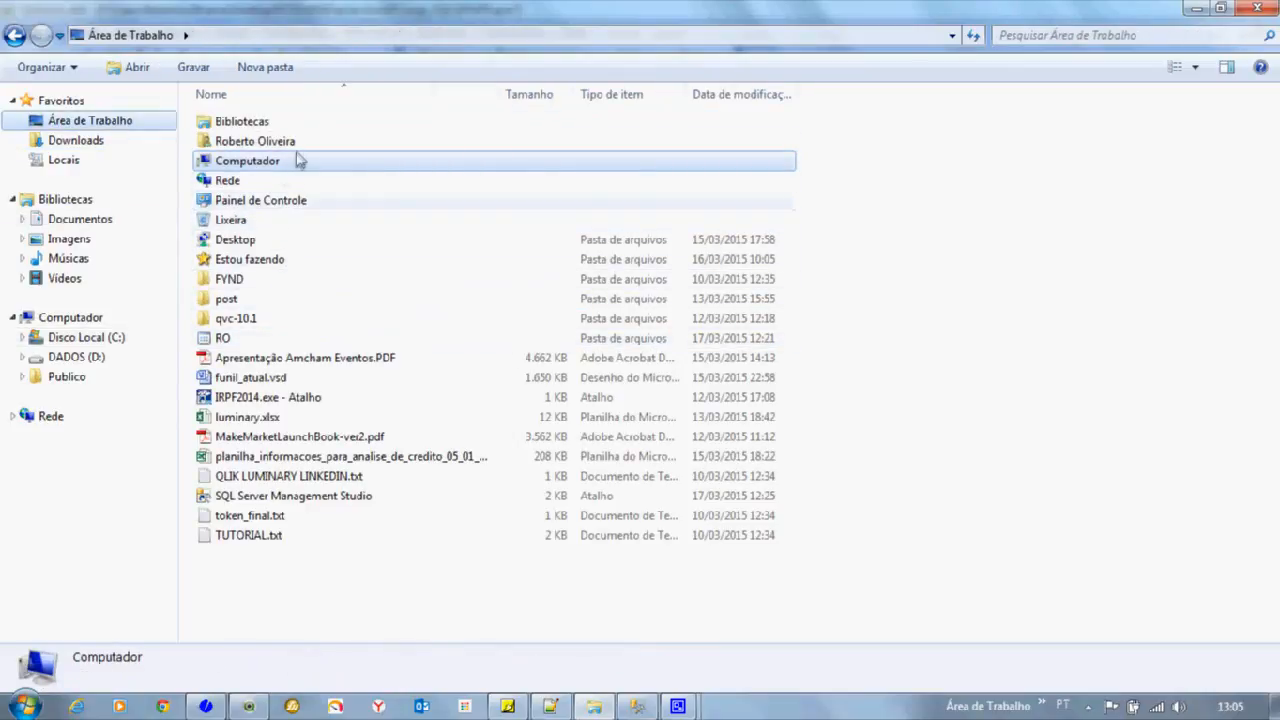
pyautogui.click(254, 322)
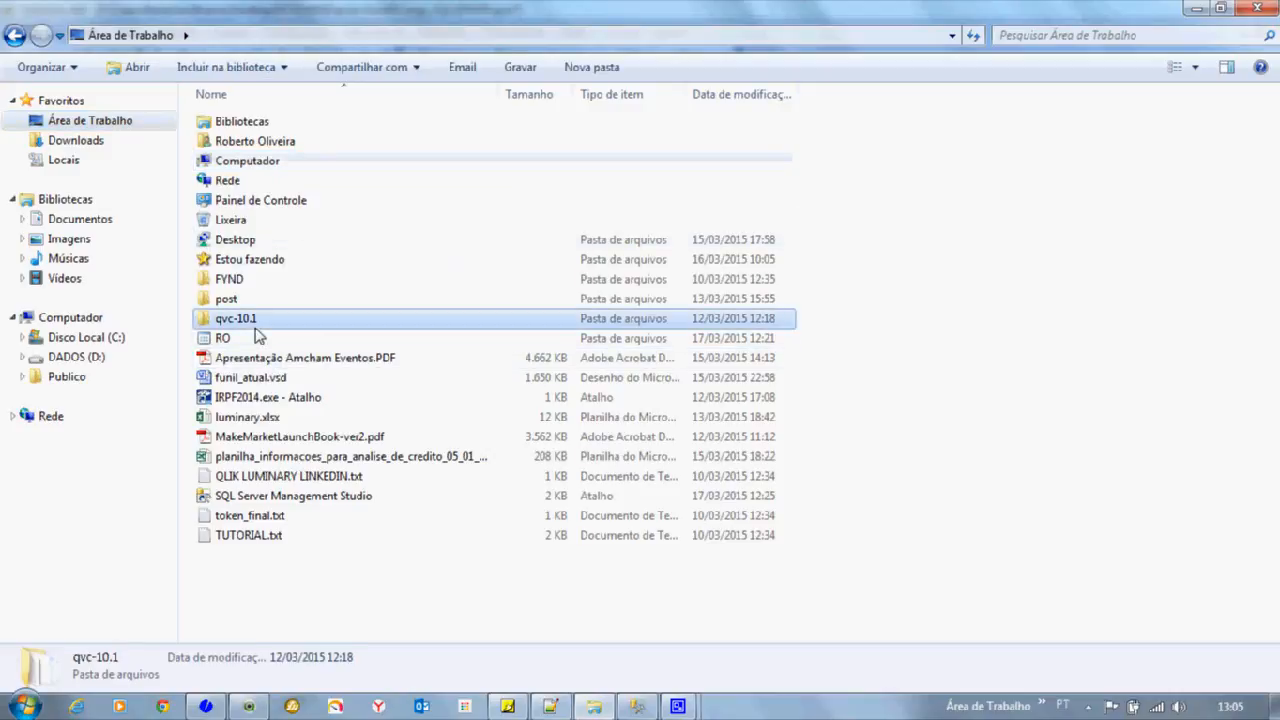
pyautogui.doubleClick(253, 340)
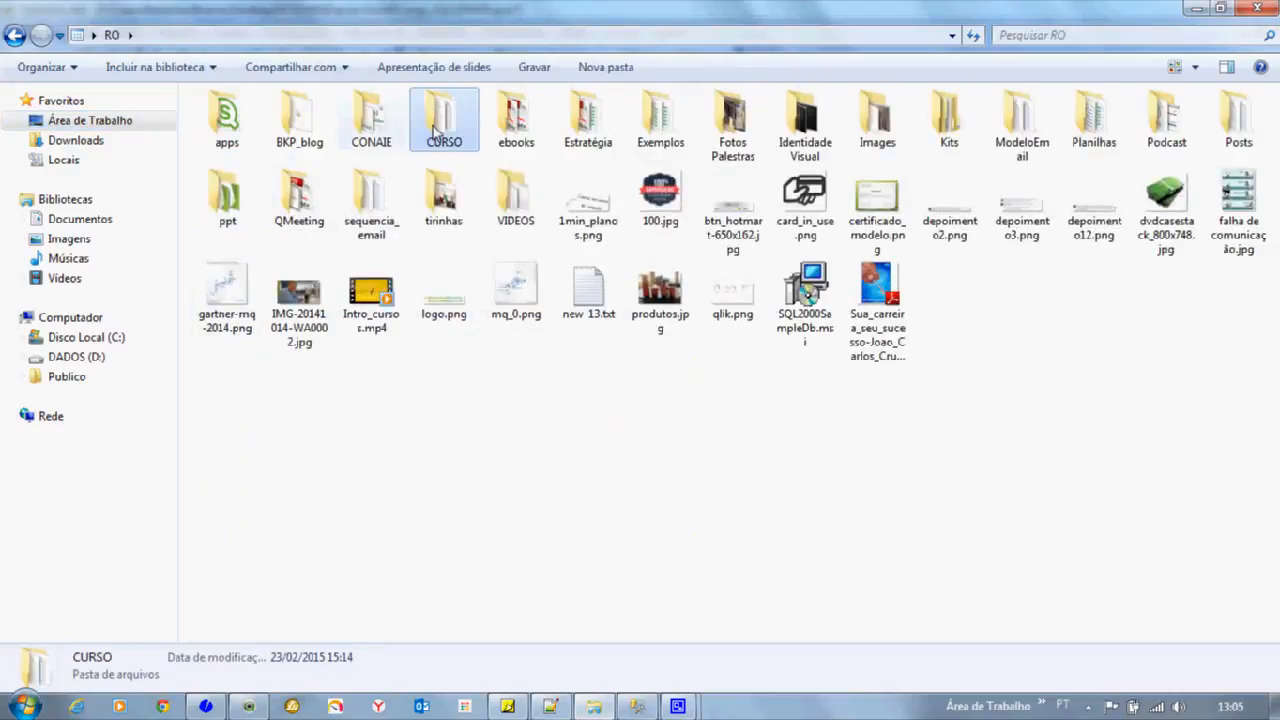
pyautogui.doubleClick(434, 126)
pyautogui.doubleClick(361, 124)
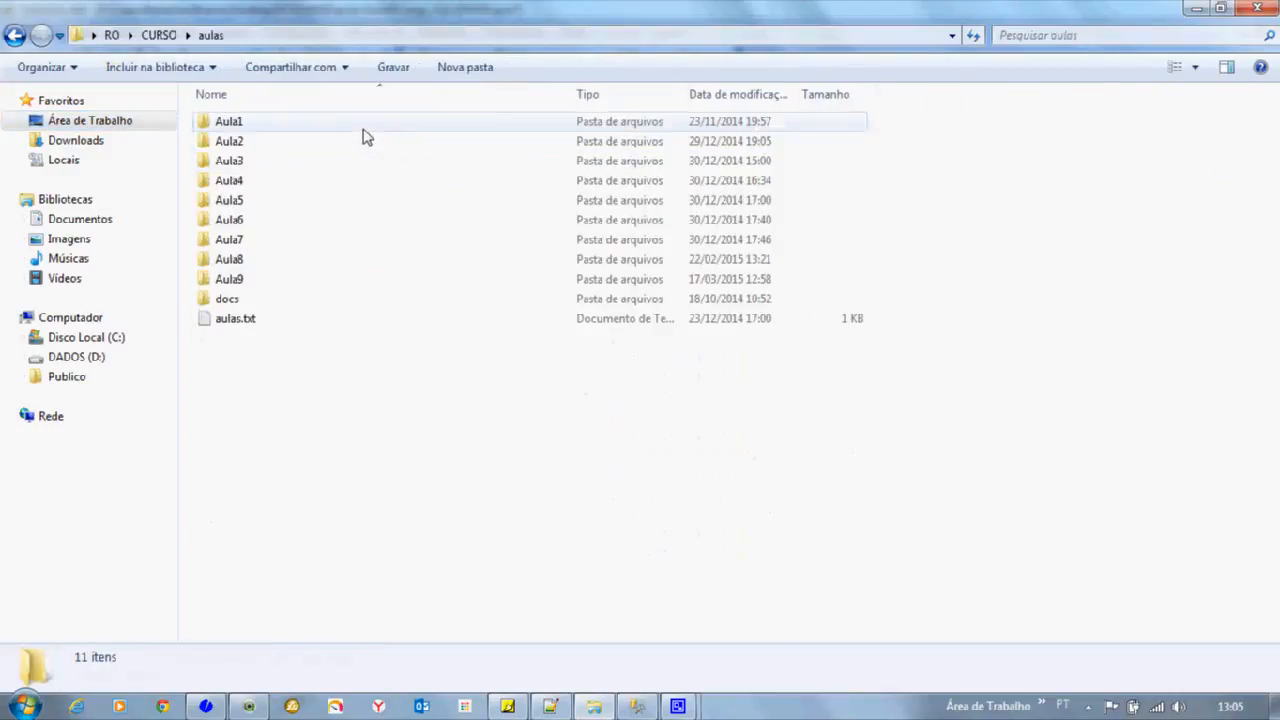
pyautogui.doubleClick(296, 282)
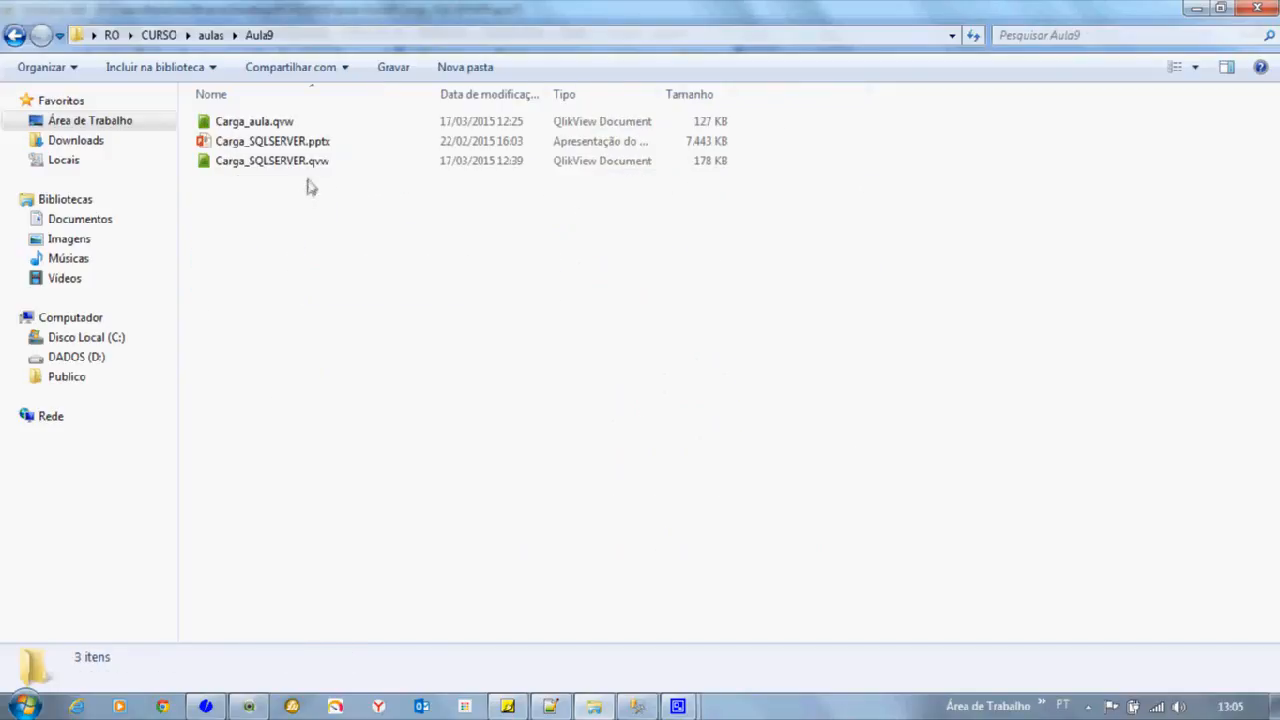
pyautogui.doubleClick(314, 124)
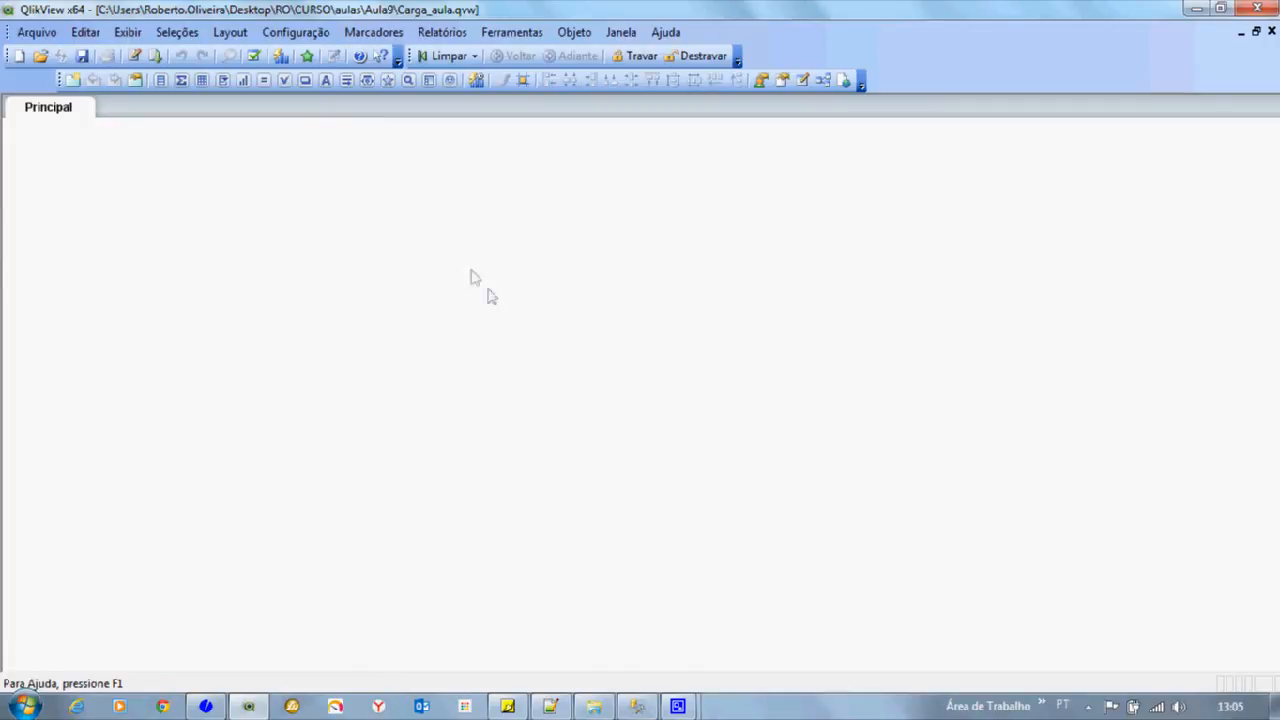
# Step: Open the load script of Carga_aula.qvw and start a new OLE DB database connection
pyautogui.click(138, 59)
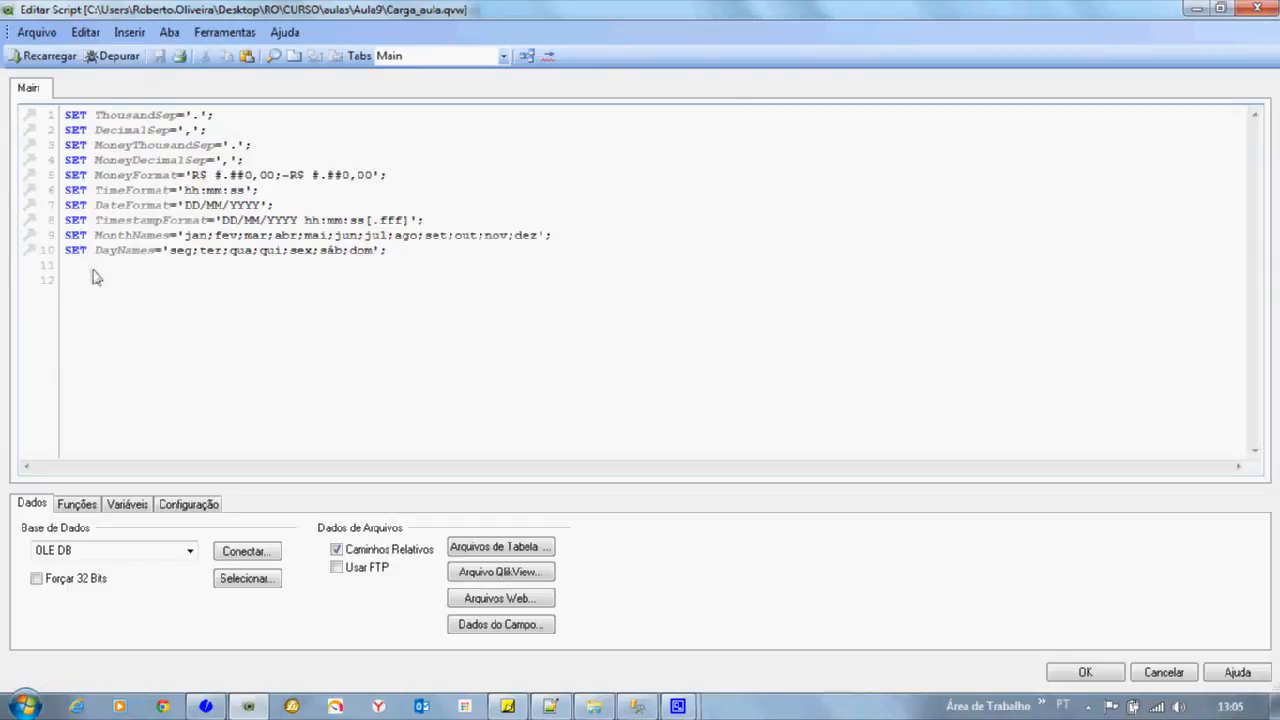
pyautogui.click(107, 559)
pyautogui.click(105, 558)
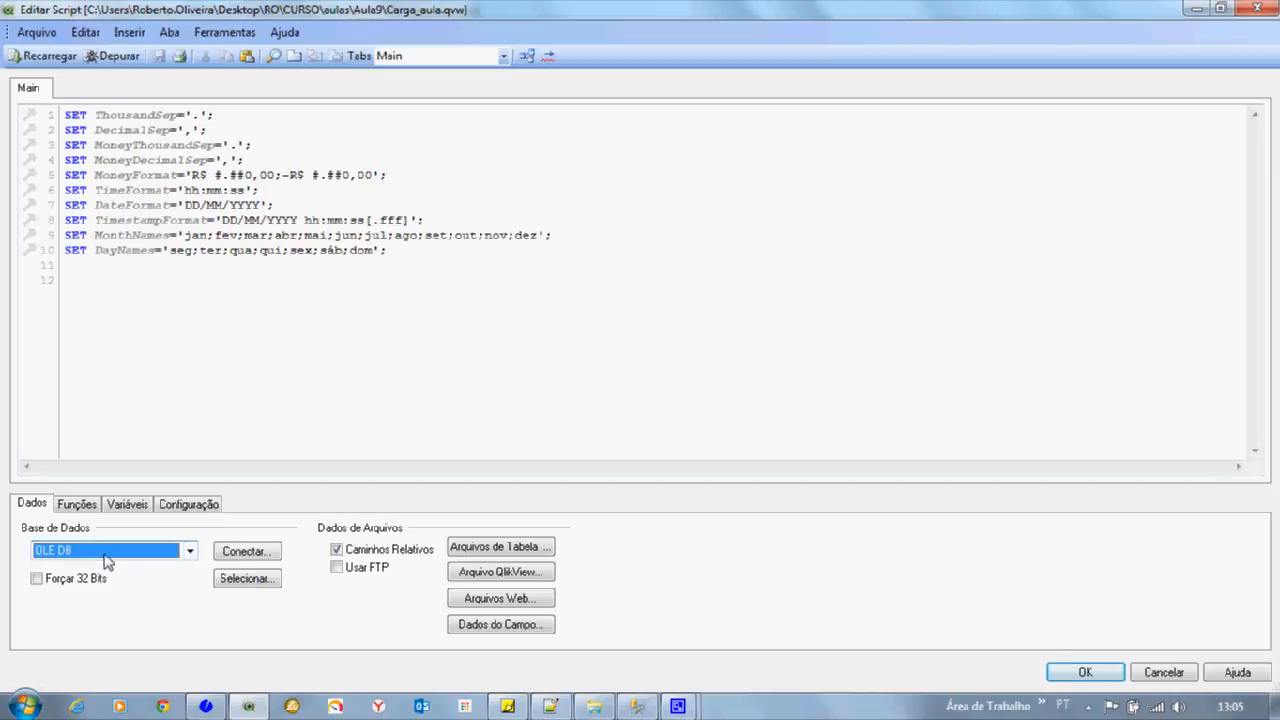
pyautogui.click(258, 561)
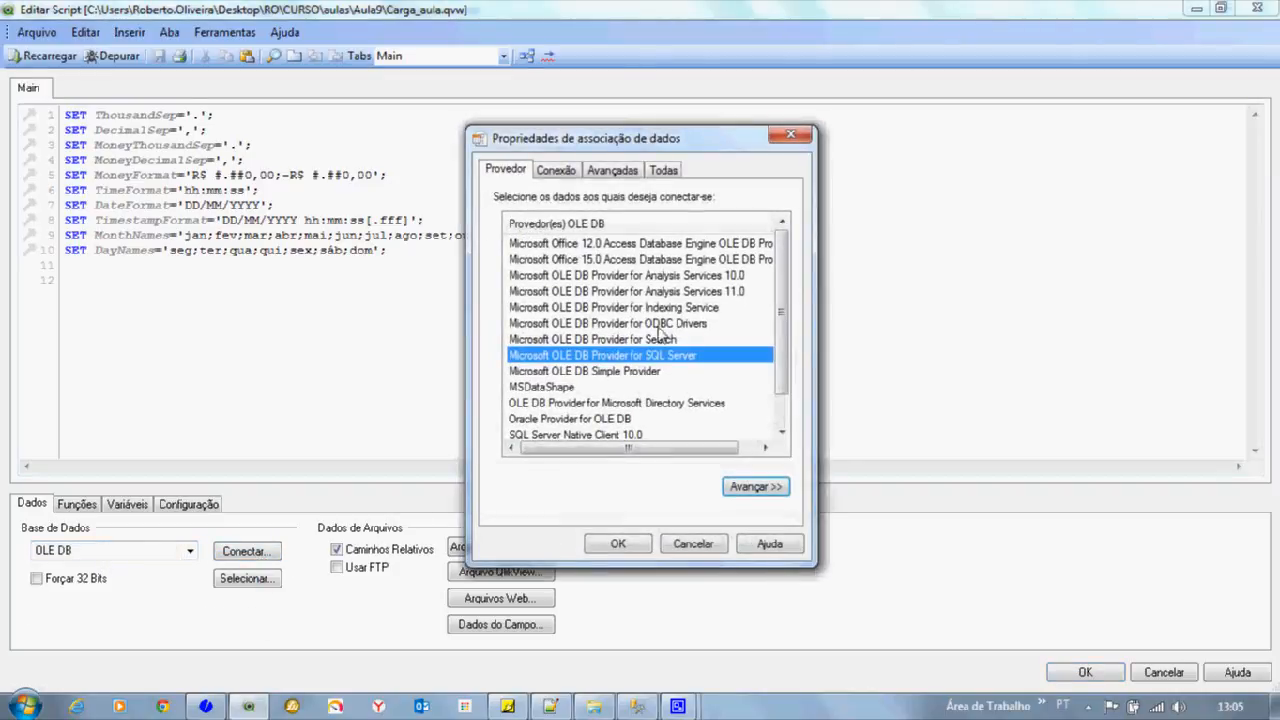
# Step: Review the OLE DB providers, keep Microsoft OLE DB Provider for SQL Server and continue to the connection settings
pyautogui.scroll(-1, 727, 326)
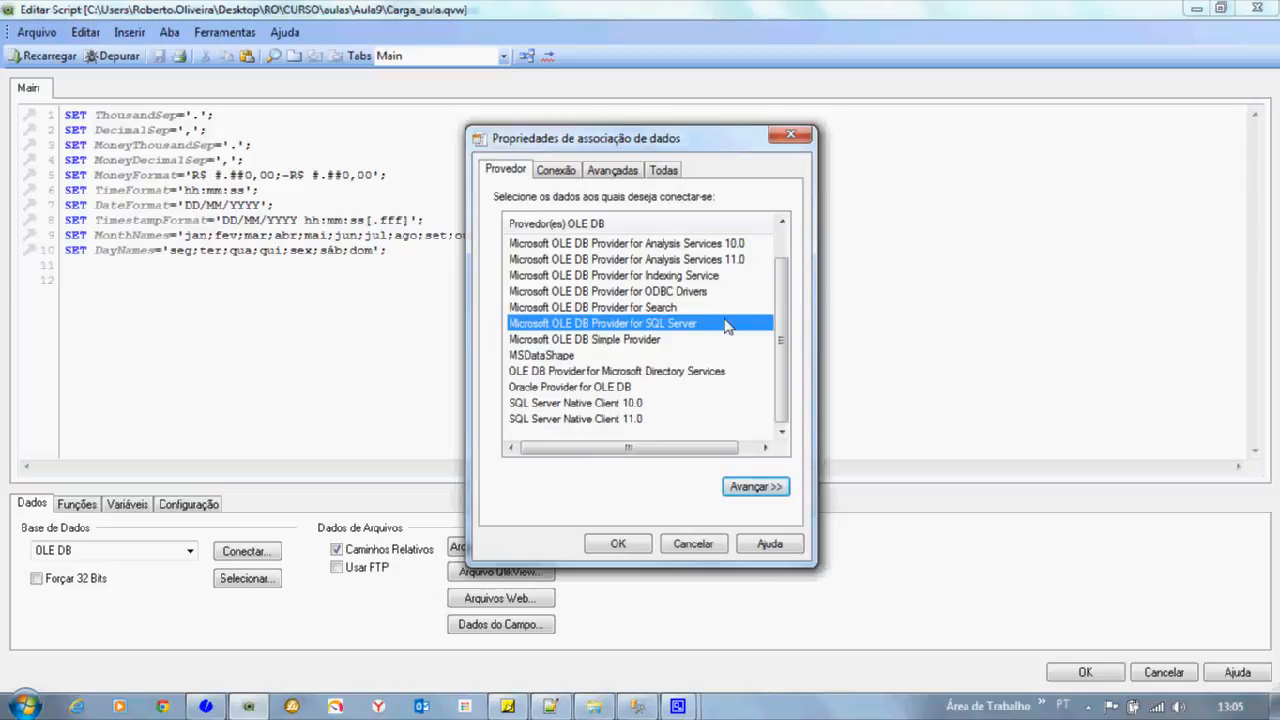
pyautogui.scroll(1, 727, 326)
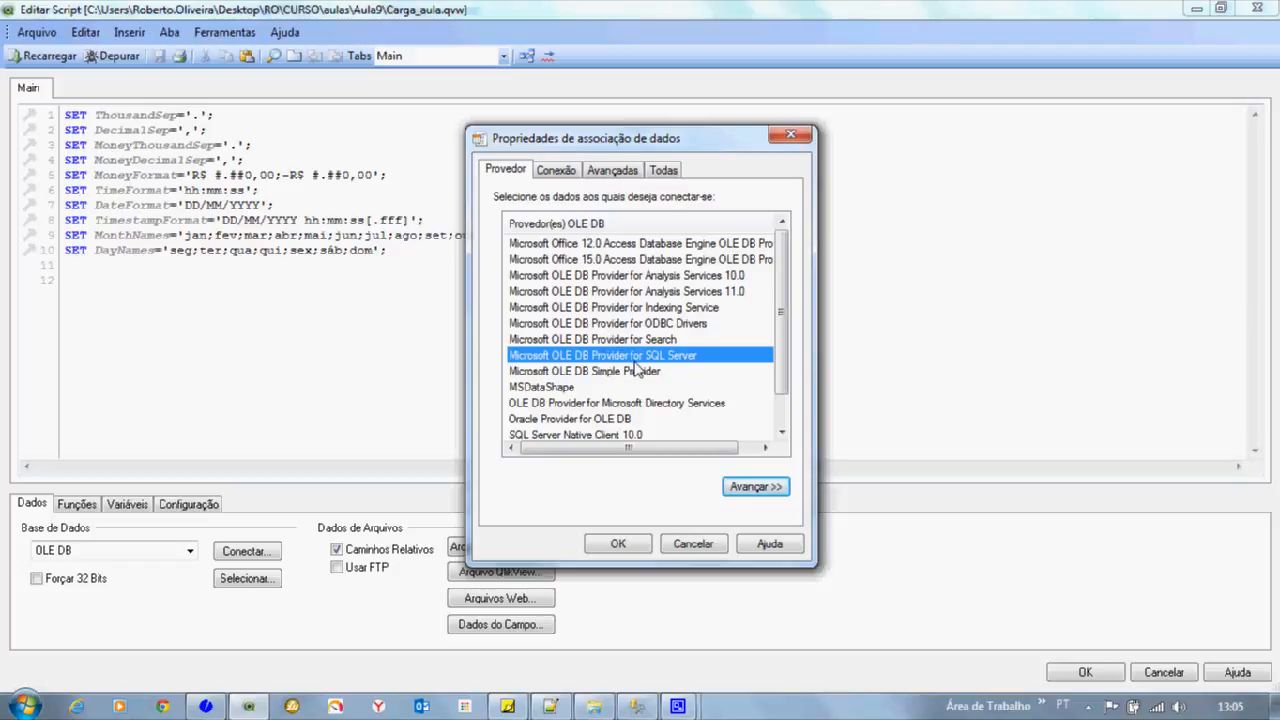
pyautogui.scroll(-1, 636, 369)
pyautogui.scroll(1, 636, 369)
pyautogui.scroll(-1, 636, 369)
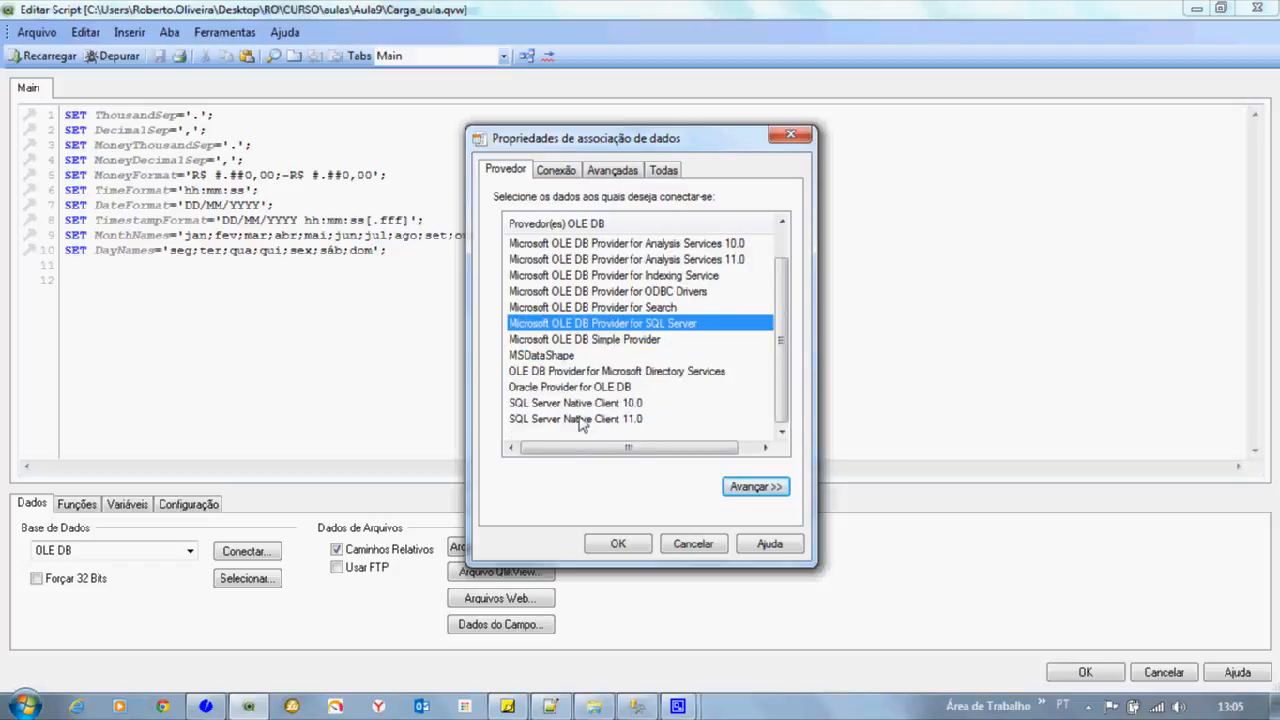
pyautogui.scroll(1, 641, 385)
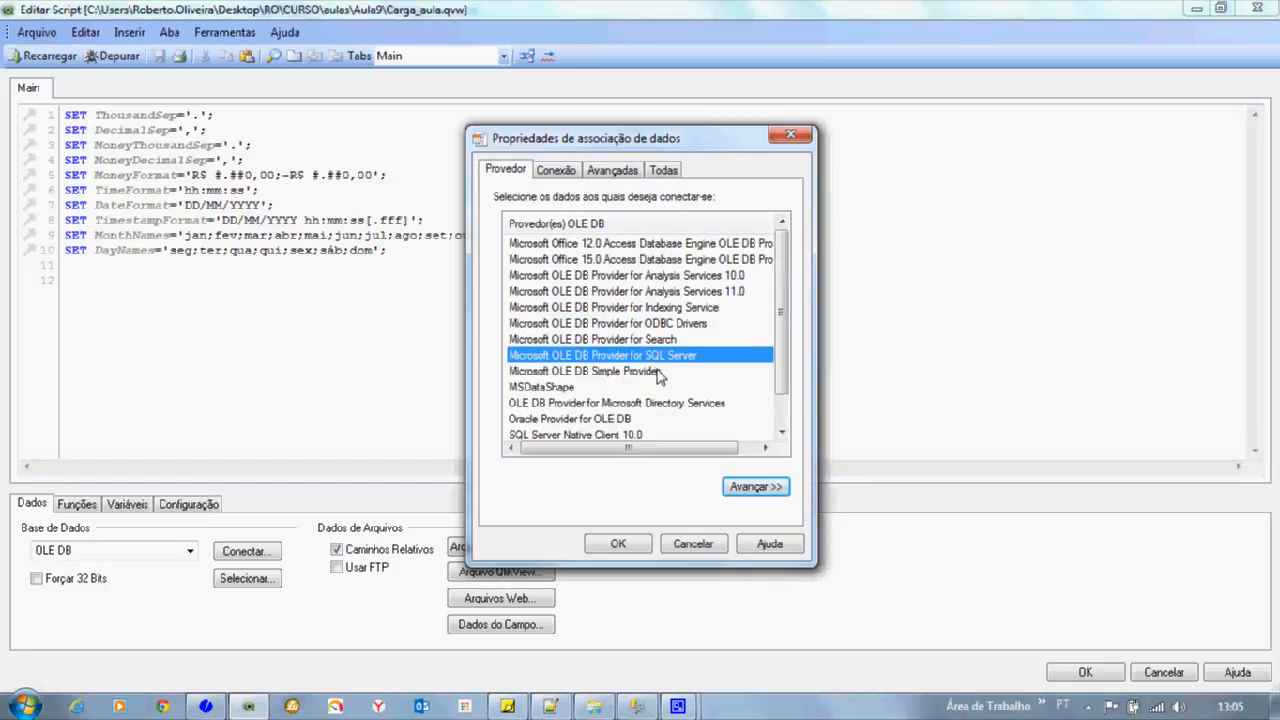
pyautogui.scroll(-1, 660, 374)
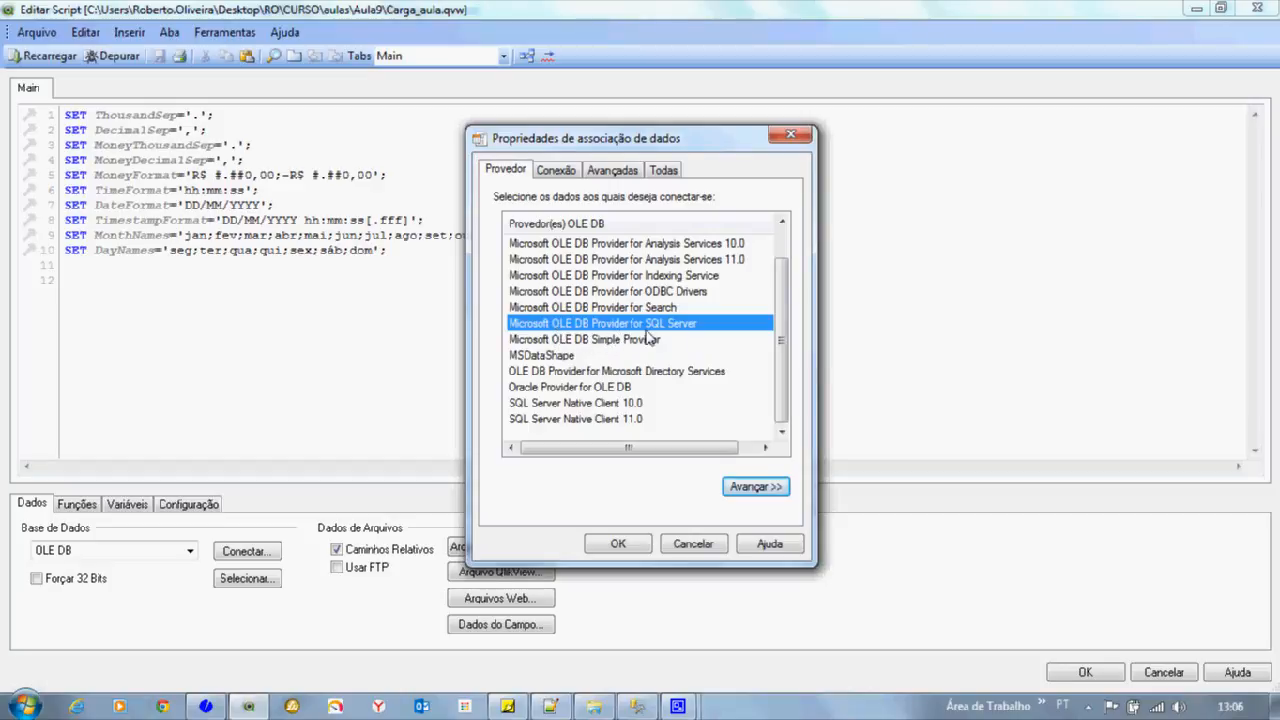
pyautogui.click(755, 489)
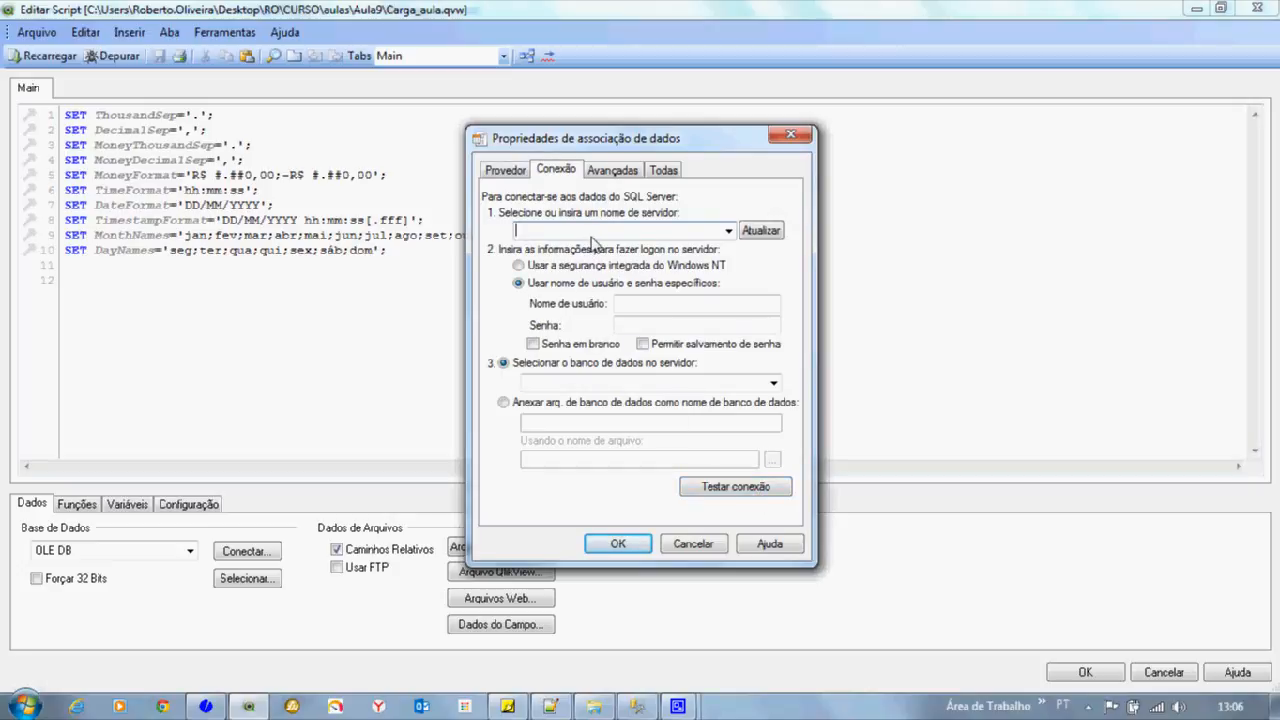
# Step: Set the connection to server BRCGHL371 with Windows NT integrated security and the Northwind database
pyautogui.click(729, 232)
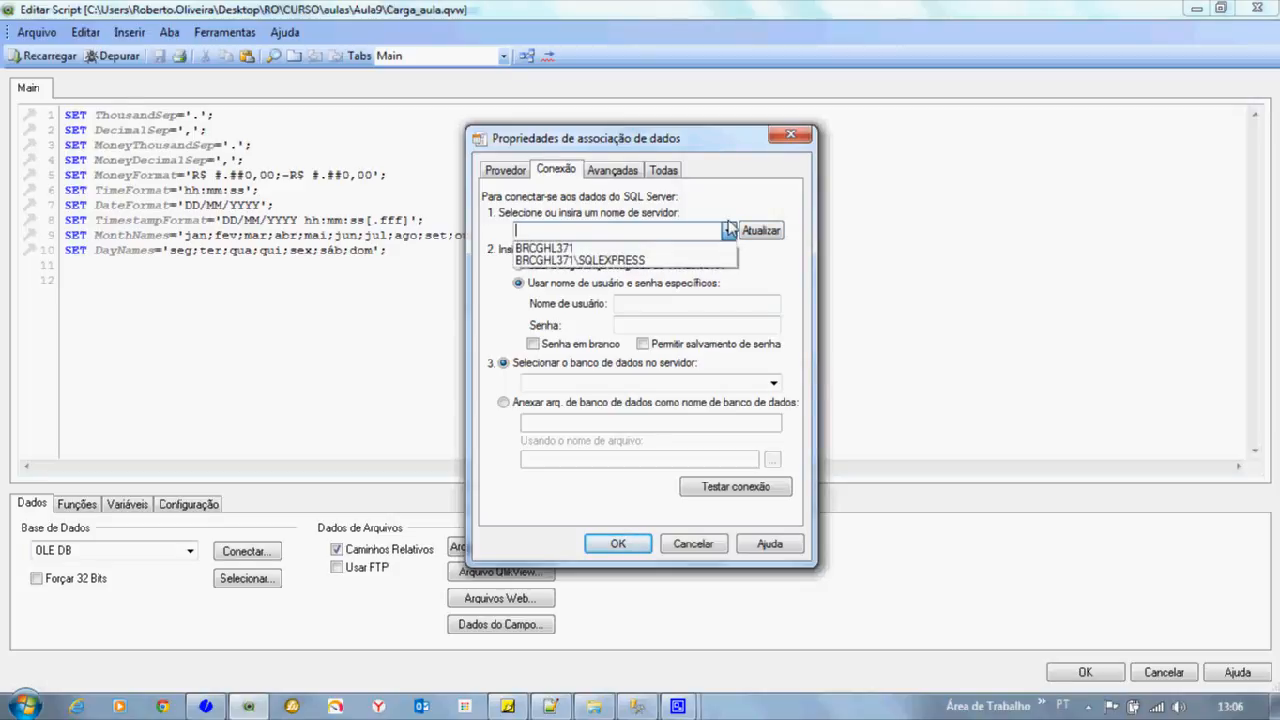
pyautogui.click(634, 250)
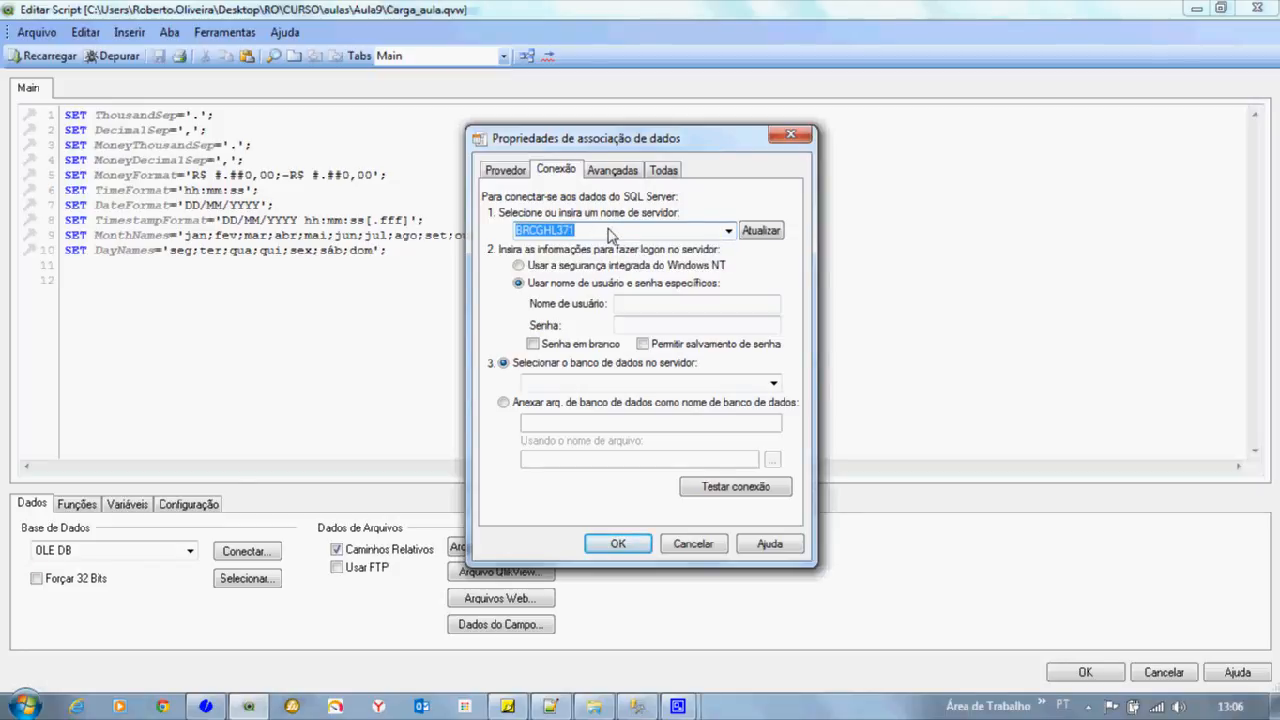
pyautogui.click(519, 266)
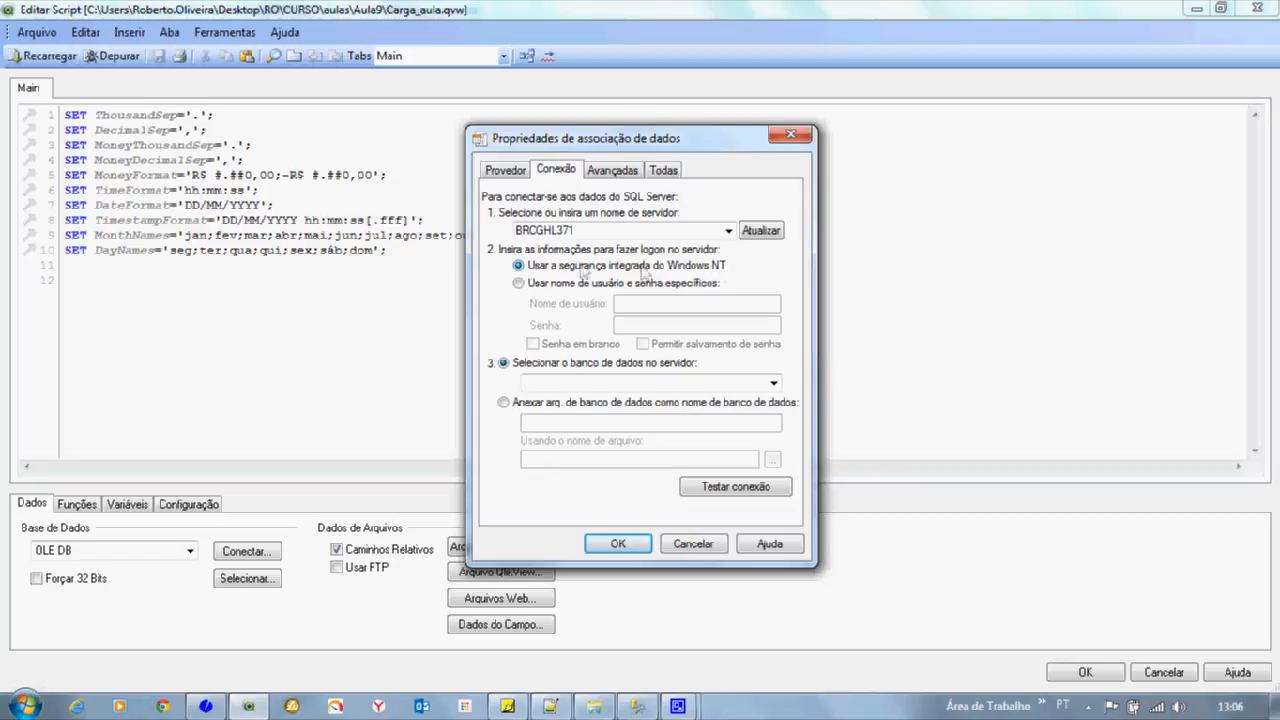
pyautogui.click(774, 385)
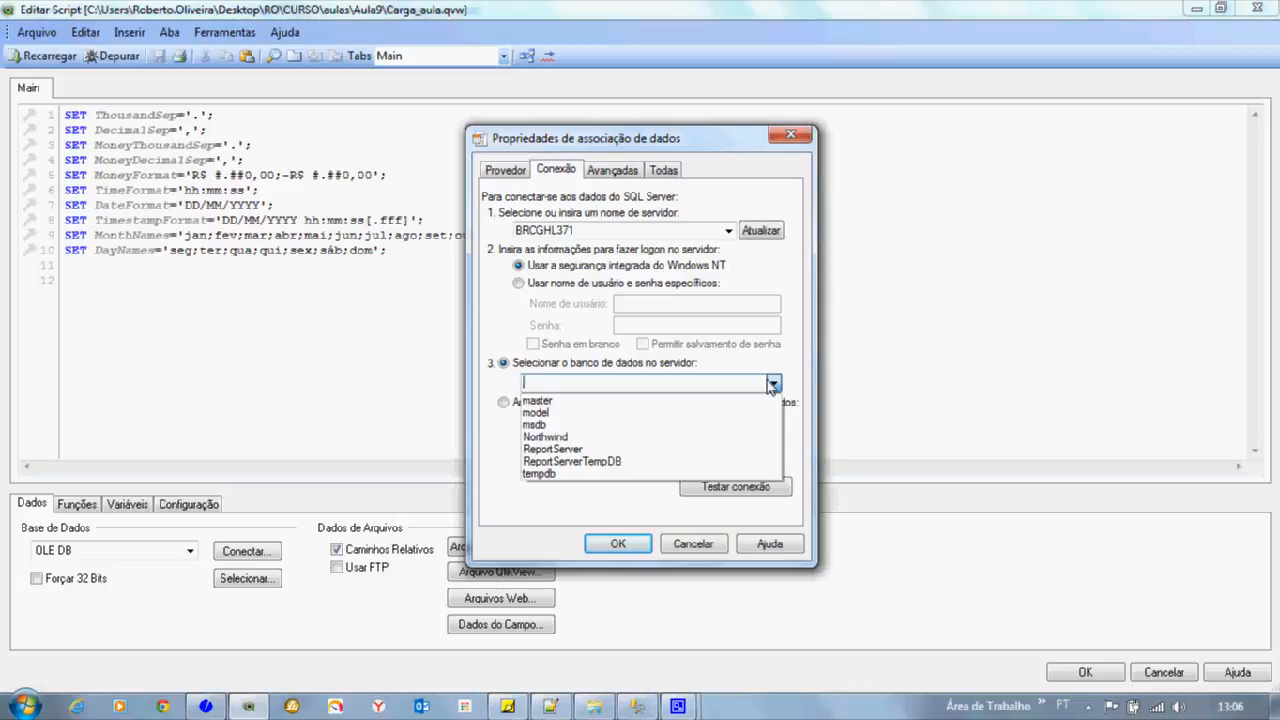
pyautogui.click(634, 437)
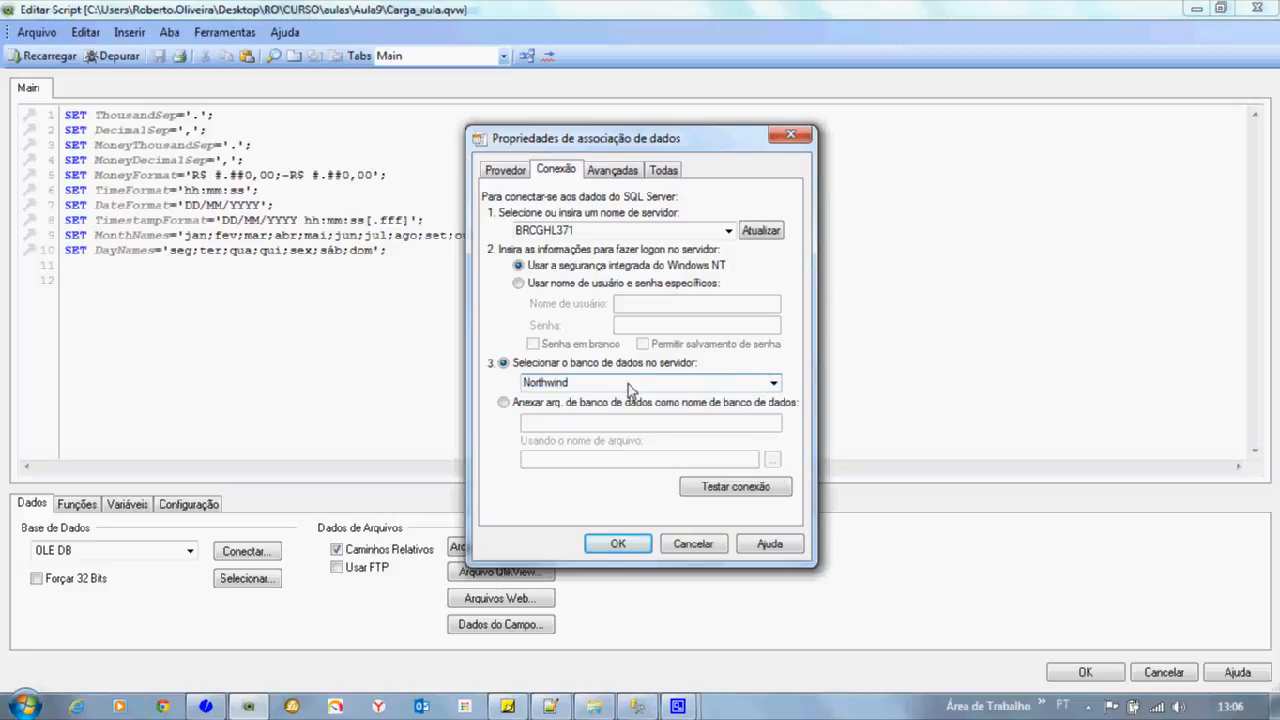
# Step: Test the SQL Server connection and accept the data link properties to add the connection string to the script
pyautogui.click(751, 489)
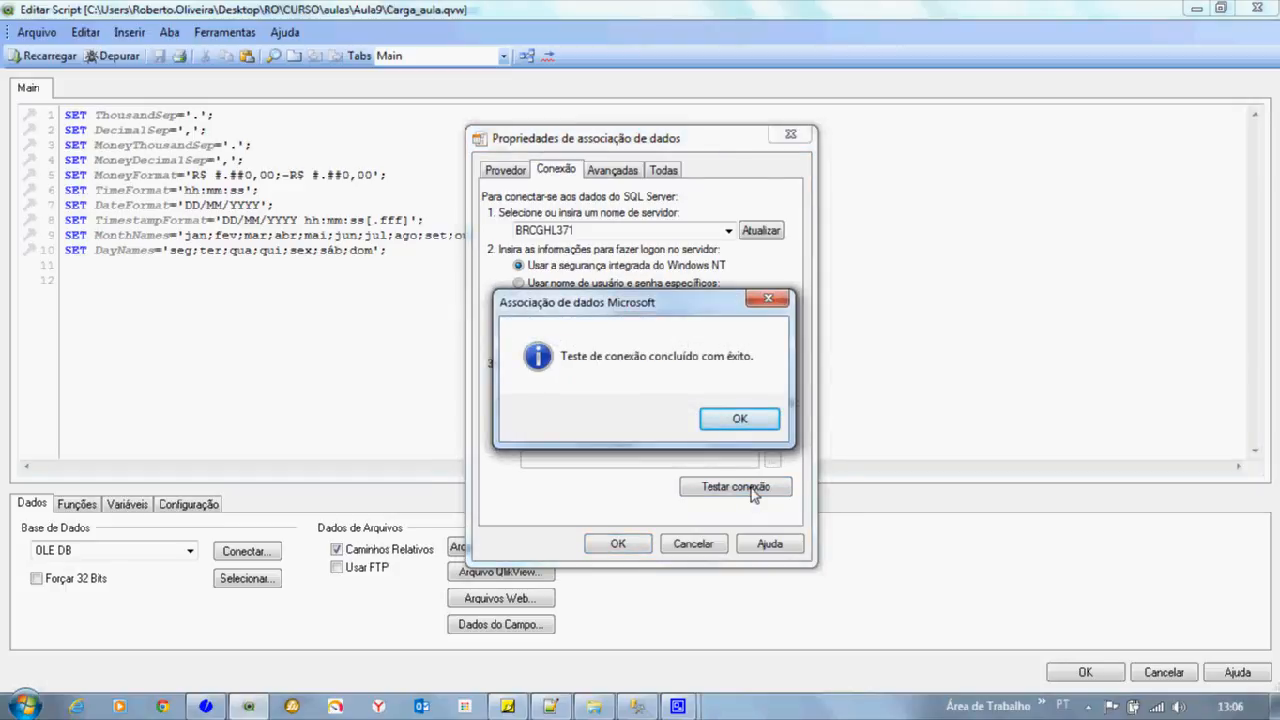
pyautogui.click(739, 418)
pyautogui.click(625, 546)
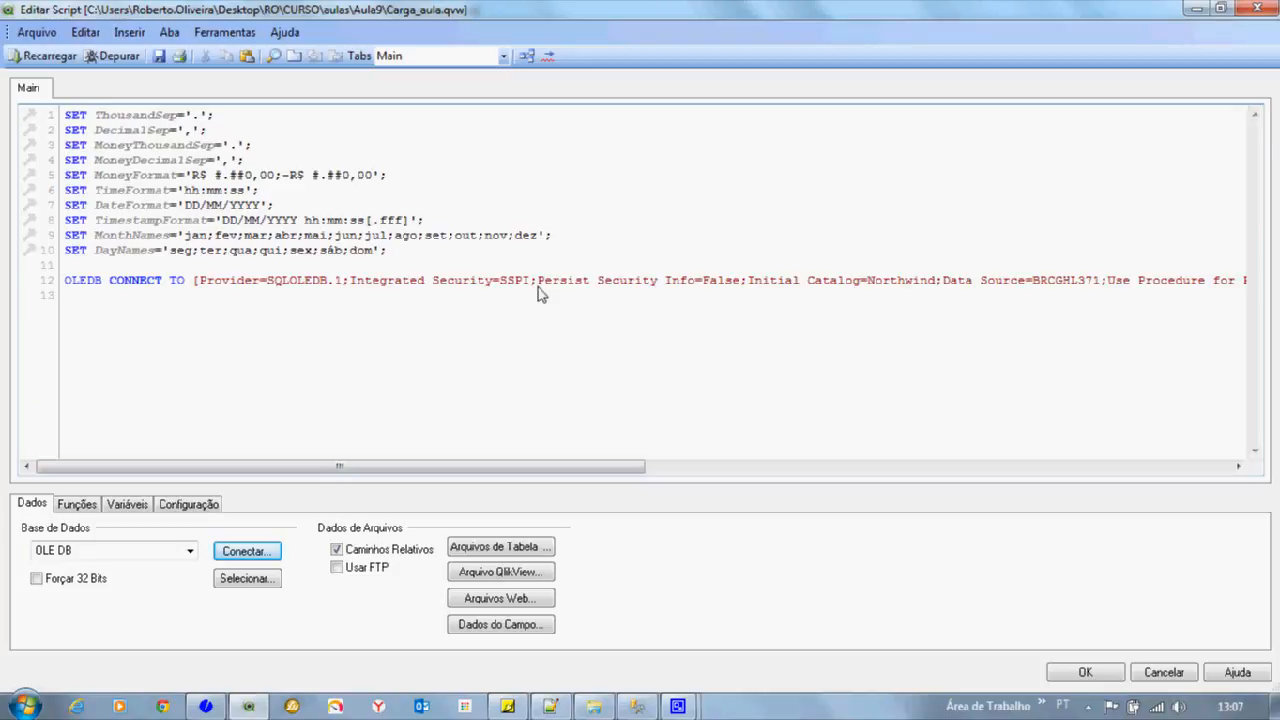
# Step: Open the SELECT statement creator for Northwind below the connection line, comparing the script without Carga Anterior and keeping that option enabled
pyautogui.click(163, 318)
pyautogui.click(272, 588)
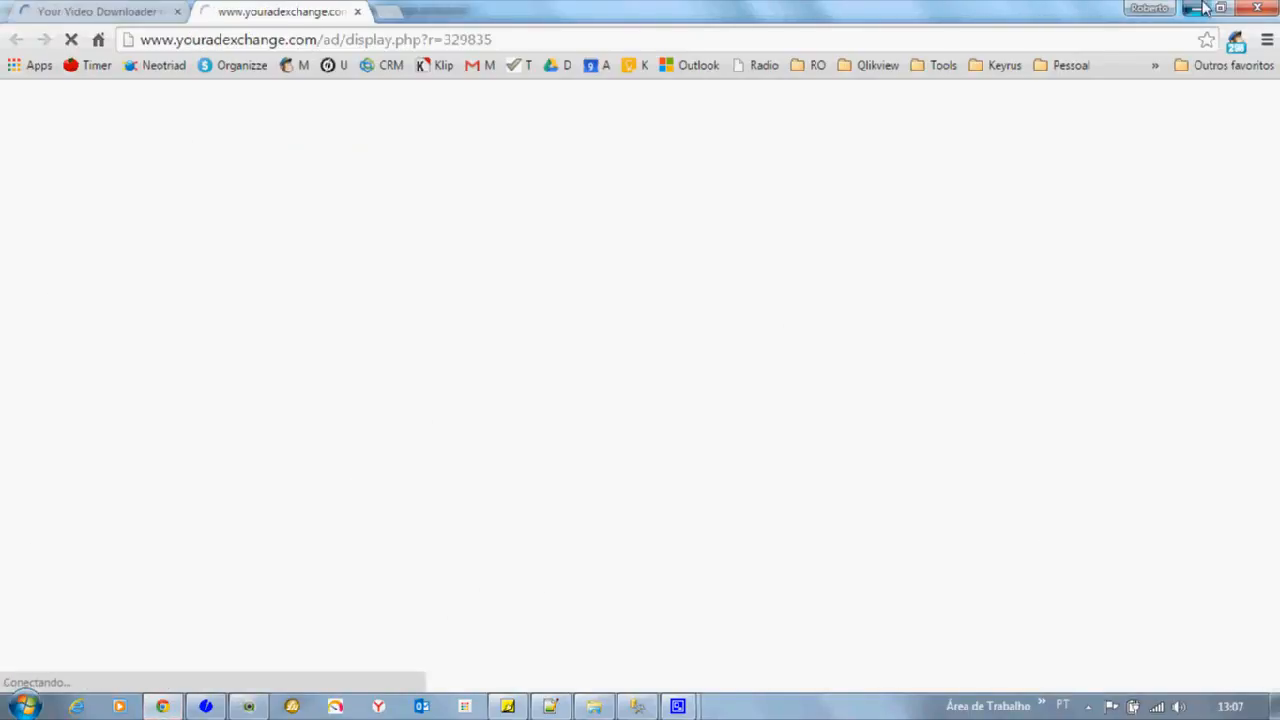
pyautogui.click(1196, 8)
pyautogui.moveTo(786, 80); pyautogui.dragTo(671, 77)
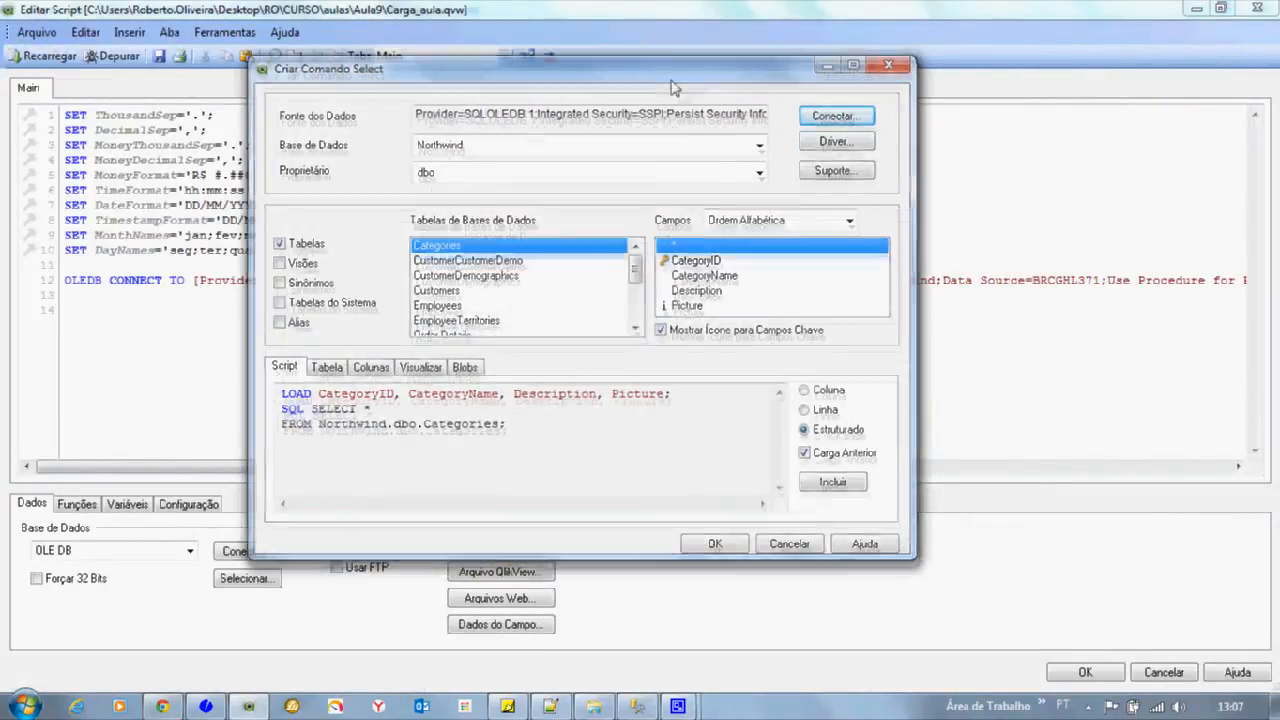
pyautogui.moveTo(671, 82); pyautogui.dragTo(698, 115)
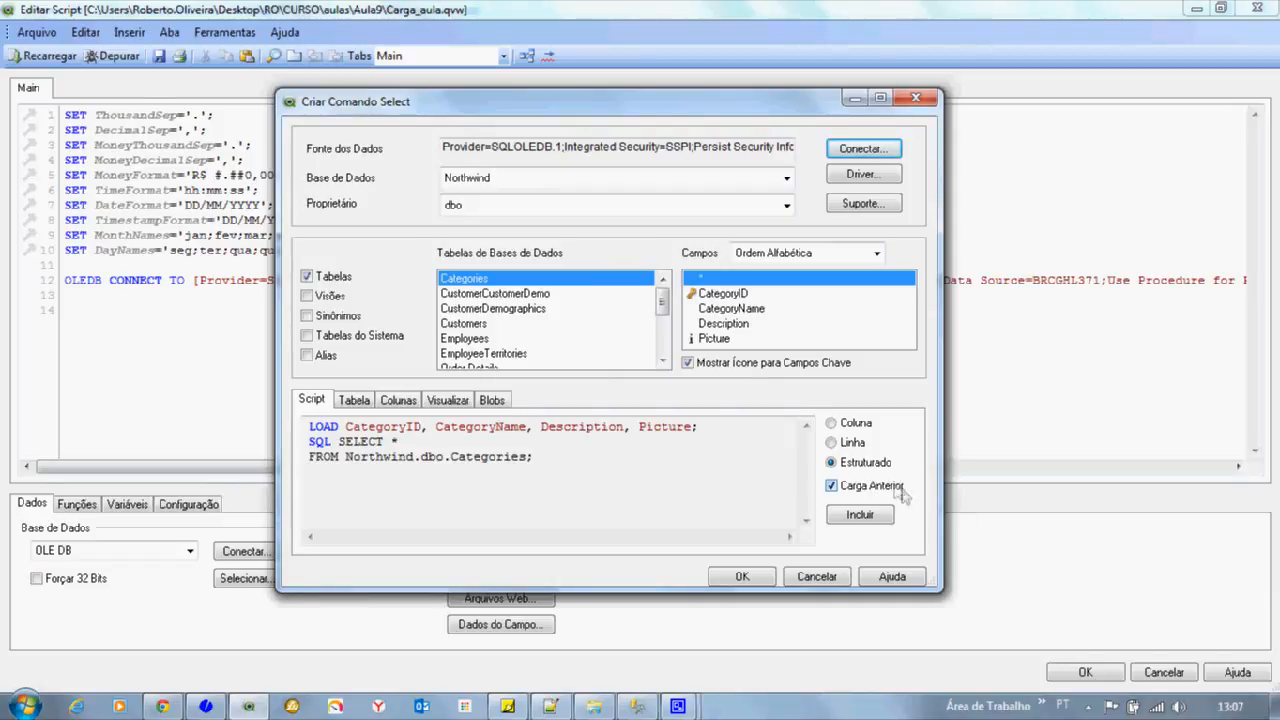
pyautogui.click(831, 486)
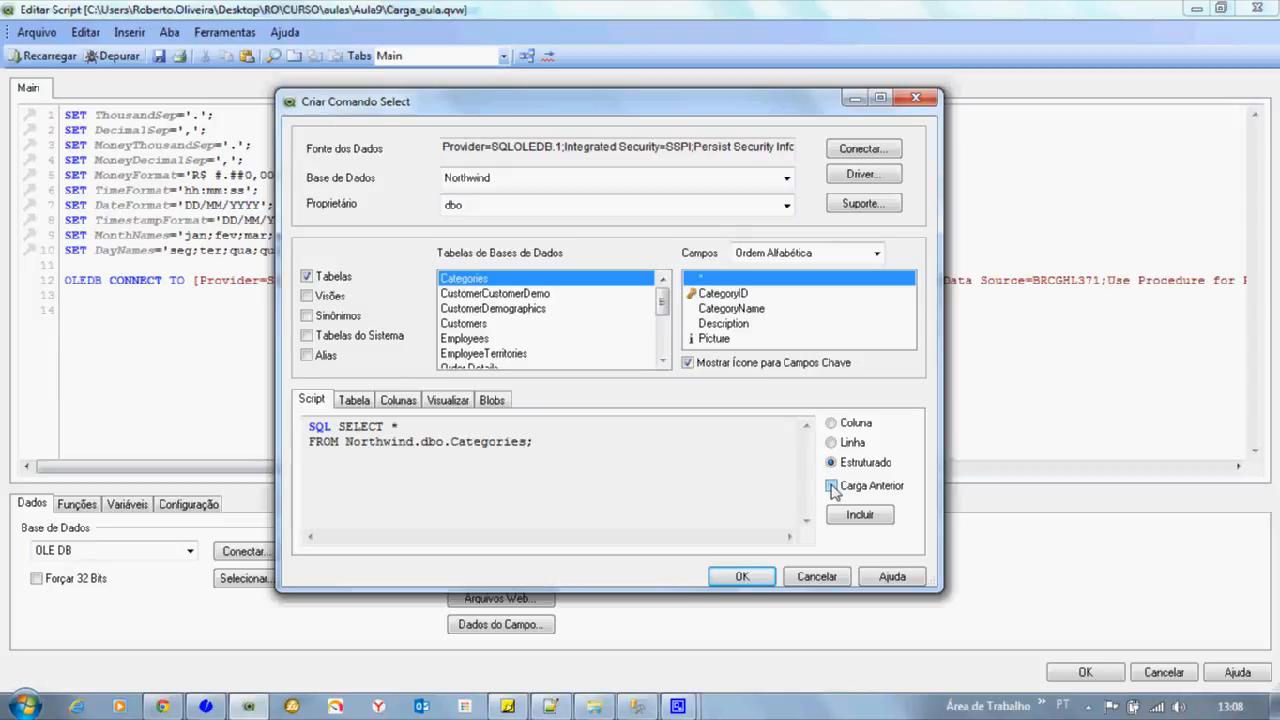
pyautogui.click(832, 487)
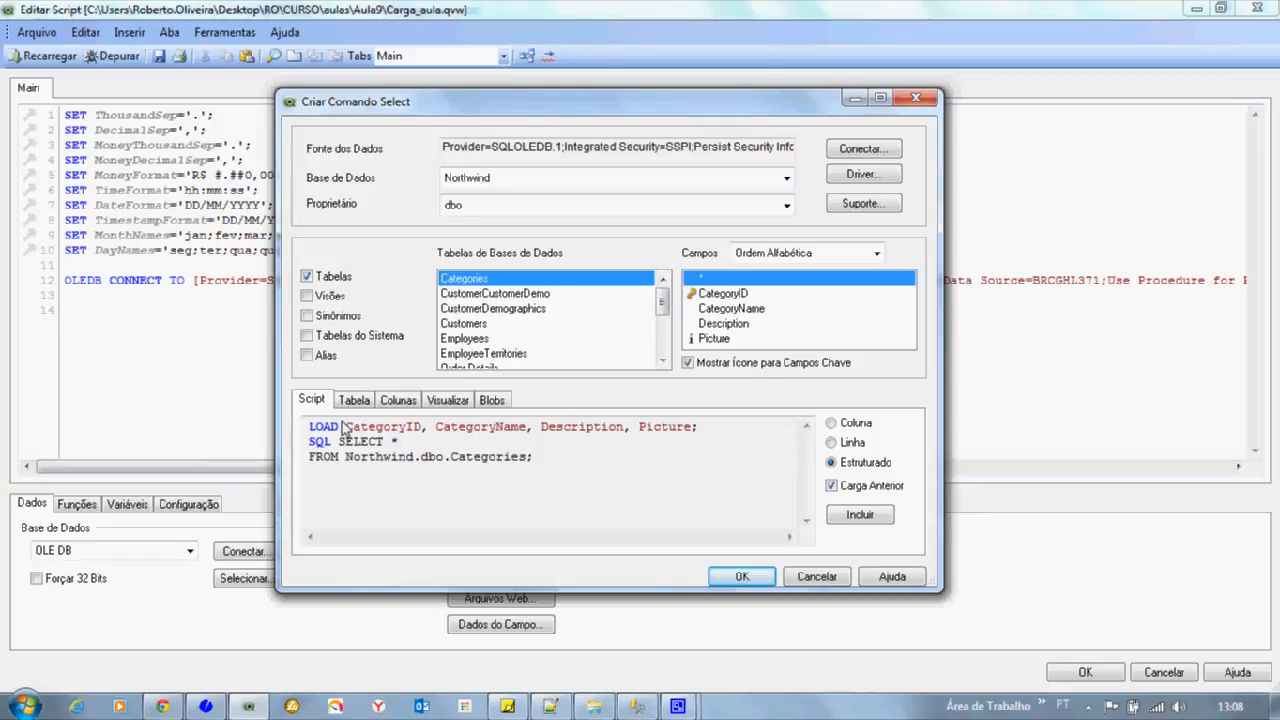
# Step: Choose the Orders table in the SELECT statement creator and select its OrderID field
pyautogui.click(663, 361)
pyautogui.click(663, 361)
pyautogui.click(663, 361)
pyautogui.click(467, 340)
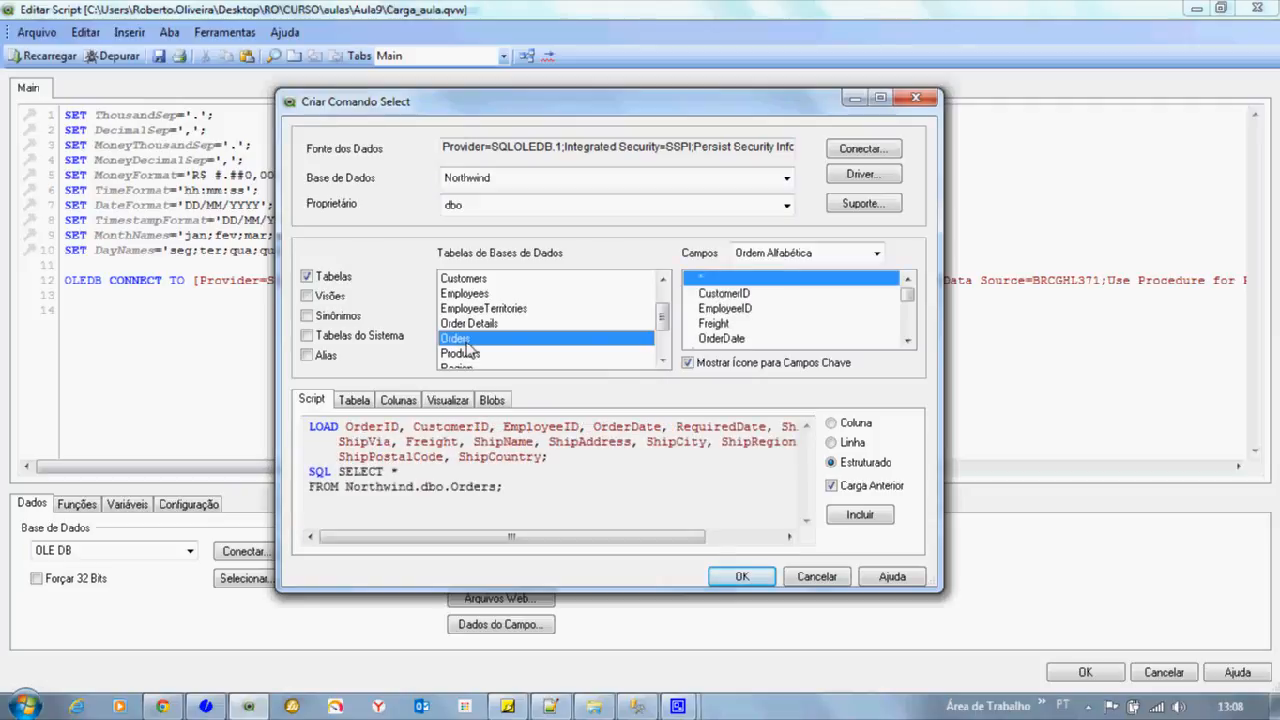
pyautogui.click(908, 342)
pyautogui.click(908, 342)
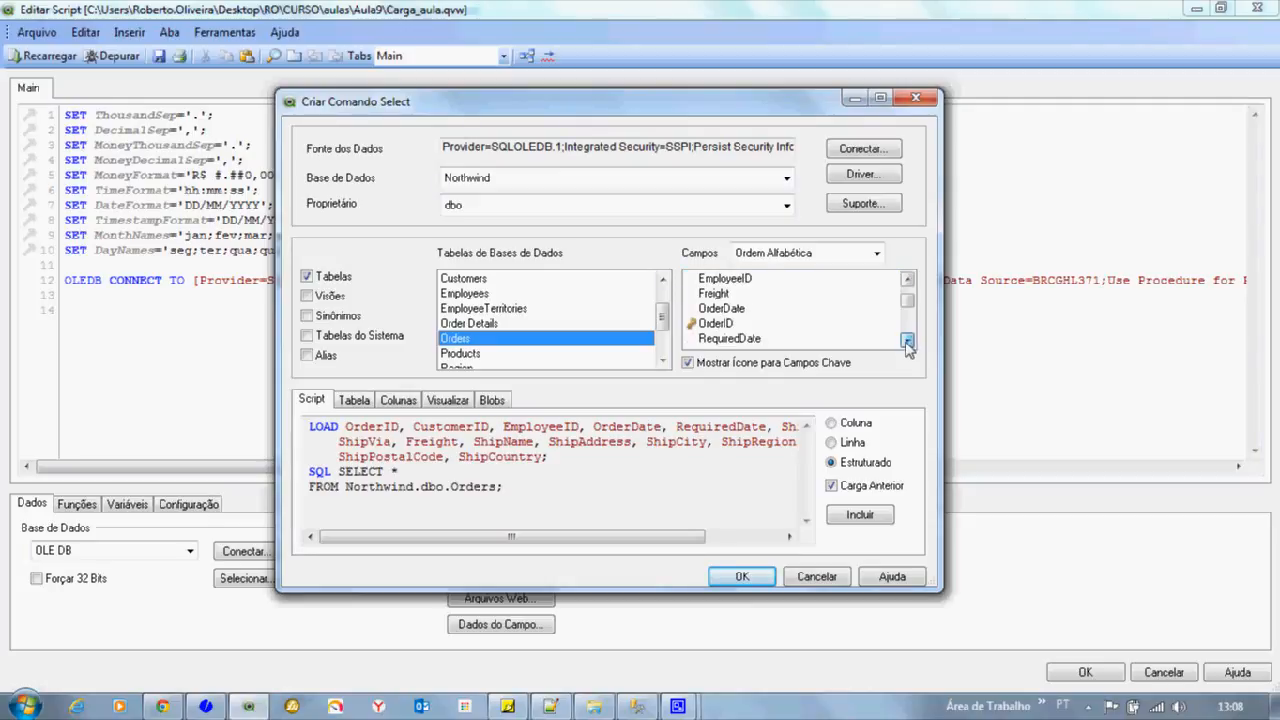
pyautogui.click(735, 324)
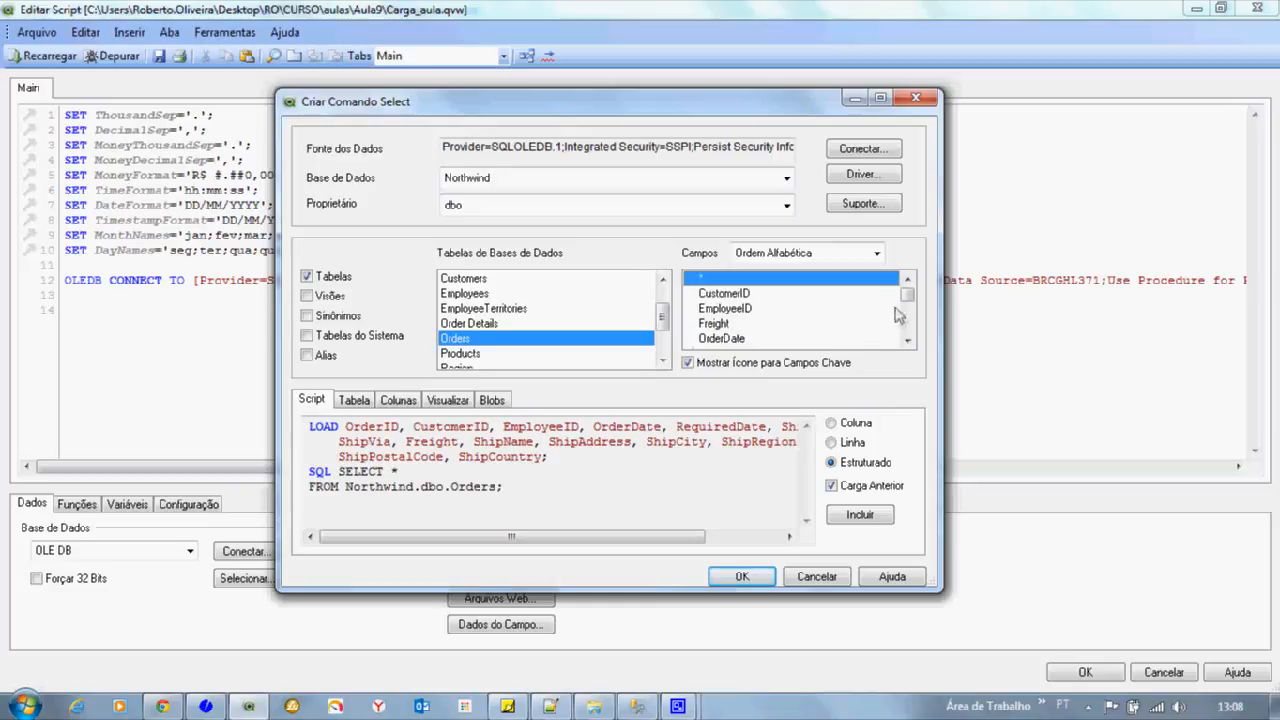
pyautogui.click(908, 342)
pyautogui.click(908, 342)
pyautogui.click(750, 326)
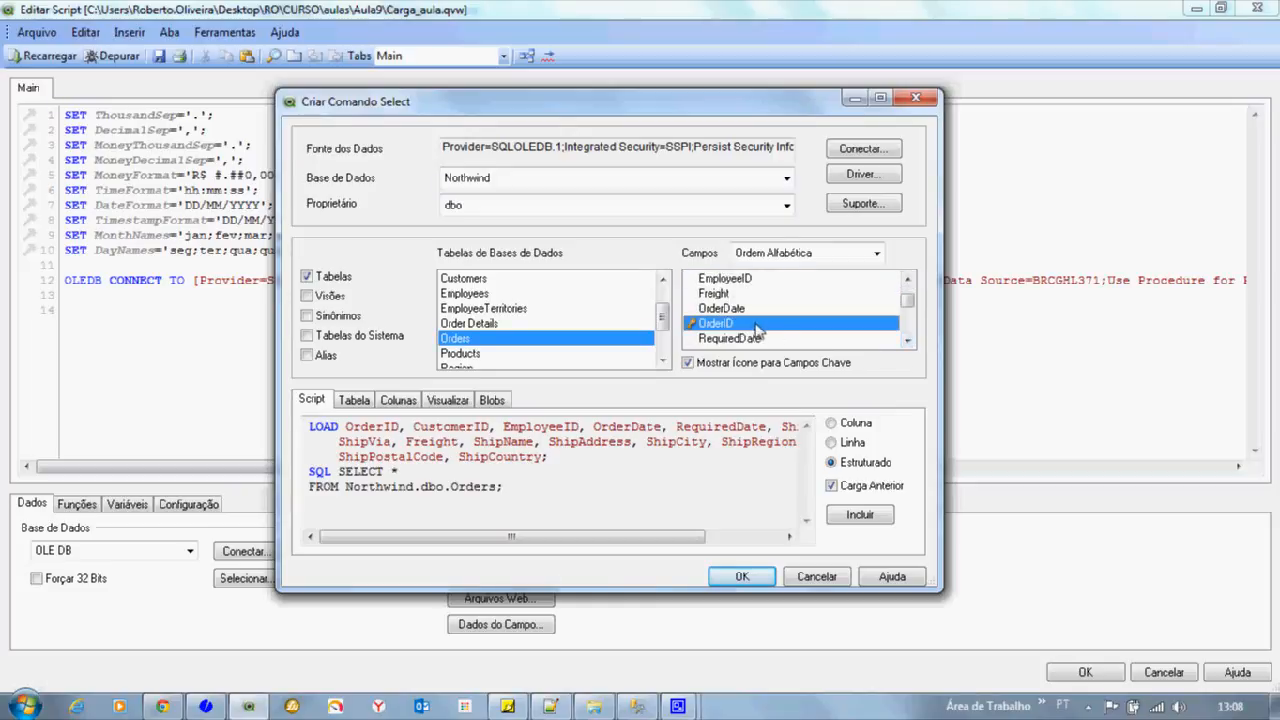
# Step: Add the OrderDate field to the Orders field selection alongside OrderID
pyautogui.click(907, 341)
pyautogui.click(907, 341)
pyautogui.click(907, 341)
pyautogui.click(907, 341)
pyautogui.click(907, 341)
pyautogui.click(907, 341)
pyautogui.click(907, 341)
pyautogui.click(907, 341)
pyautogui.click(907, 282)
pyautogui.click(907, 282)
pyautogui.click(907, 282)
pyautogui.click(907, 282)
pyautogui.click(907, 282)
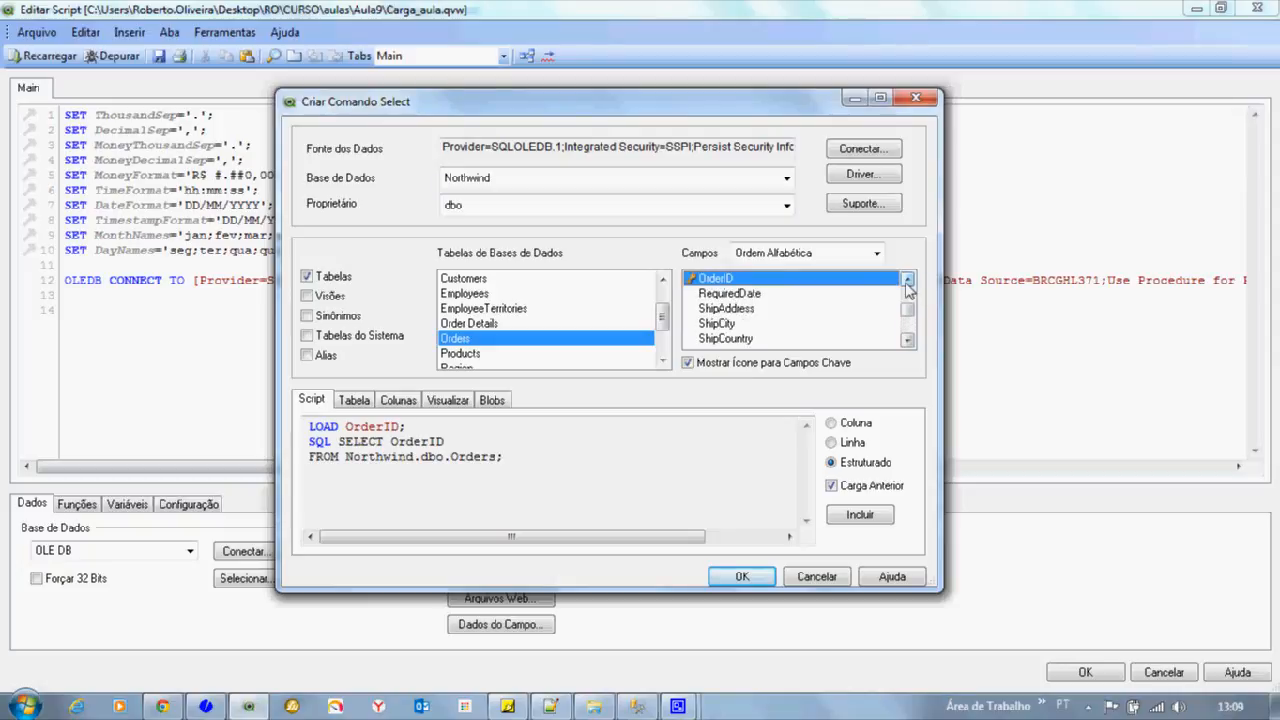
pyautogui.click(907, 282)
pyautogui.keyDown('ctrl'); pyautogui.click(782, 278); pyautogui.keyUp('ctrl')
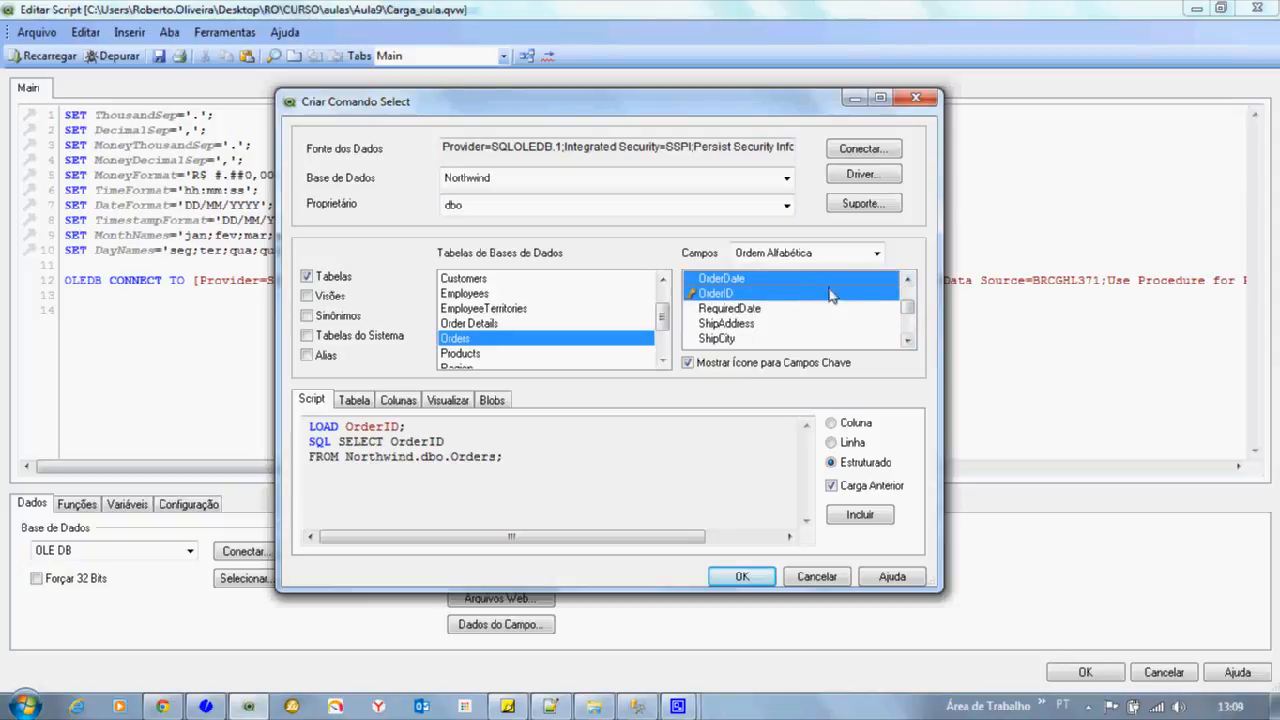
# Step: Check the remaining Orders fields and include the OrderDate and OrderID load statement in the script
pyautogui.click(907, 282)
pyautogui.click(907, 282)
pyautogui.click(907, 282)
pyautogui.click(907, 282)
pyautogui.click(907, 341)
pyautogui.click(907, 341)
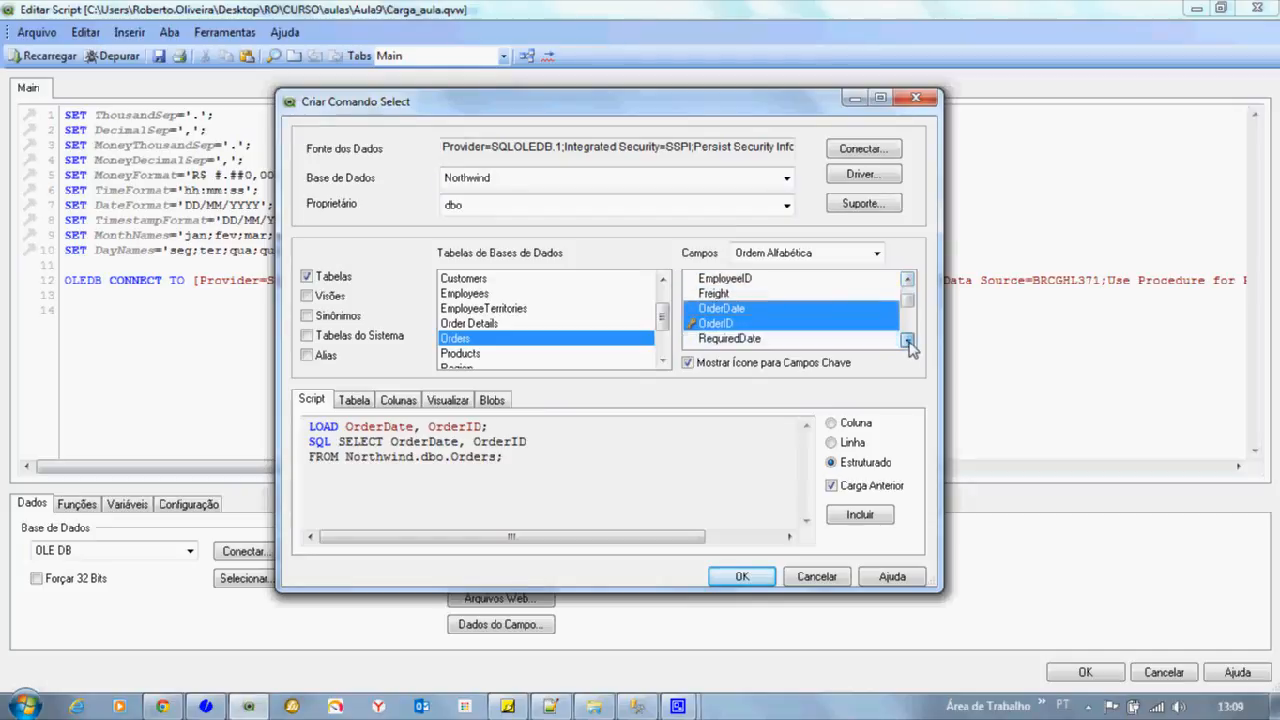
pyautogui.click(907, 341)
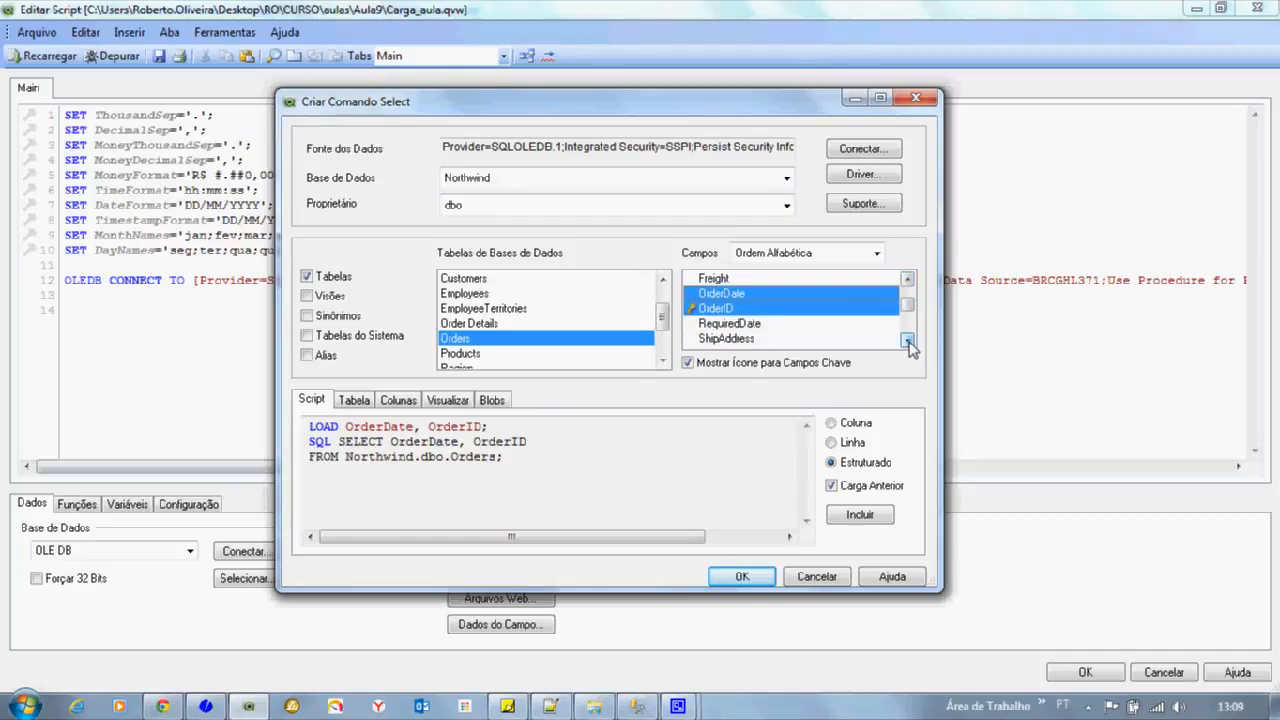
pyautogui.click(907, 341)
pyautogui.click(907, 341)
pyautogui.click(907, 341)
pyautogui.click(907, 341)
pyautogui.click(907, 341)
pyautogui.click(907, 341)
pyautogui.click(907, 341)
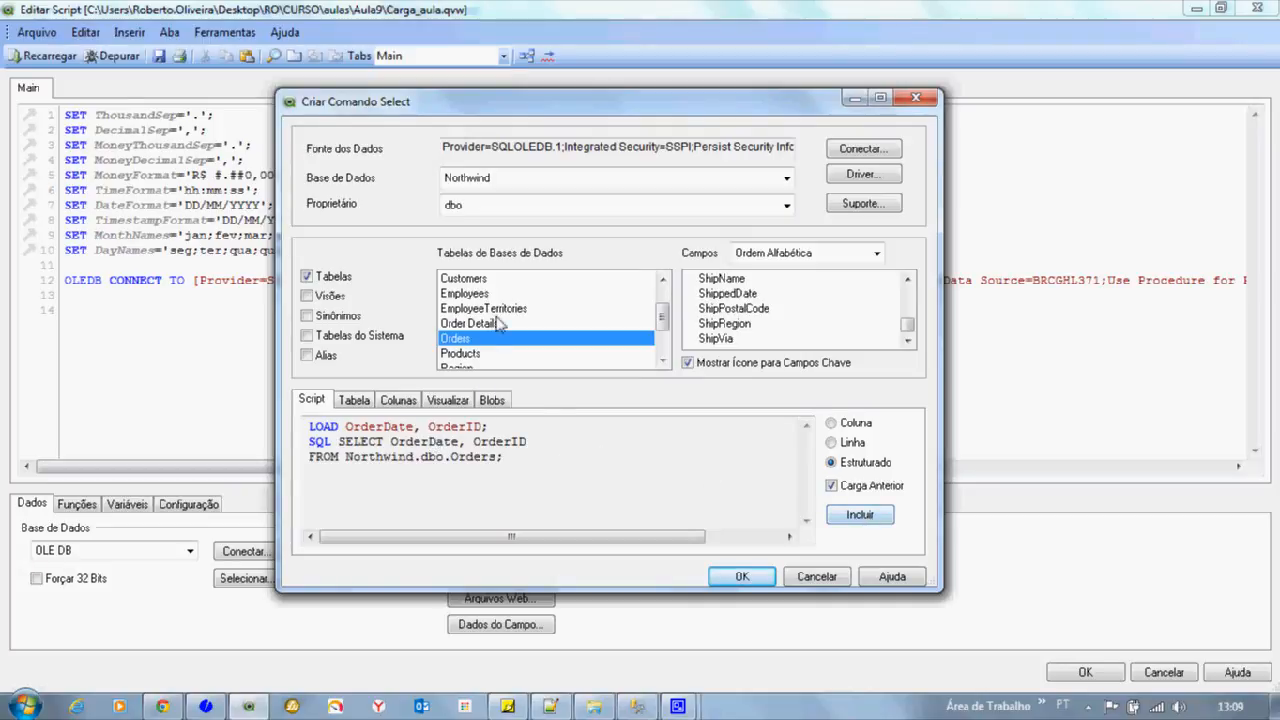
pyautogui.click(860, 515)
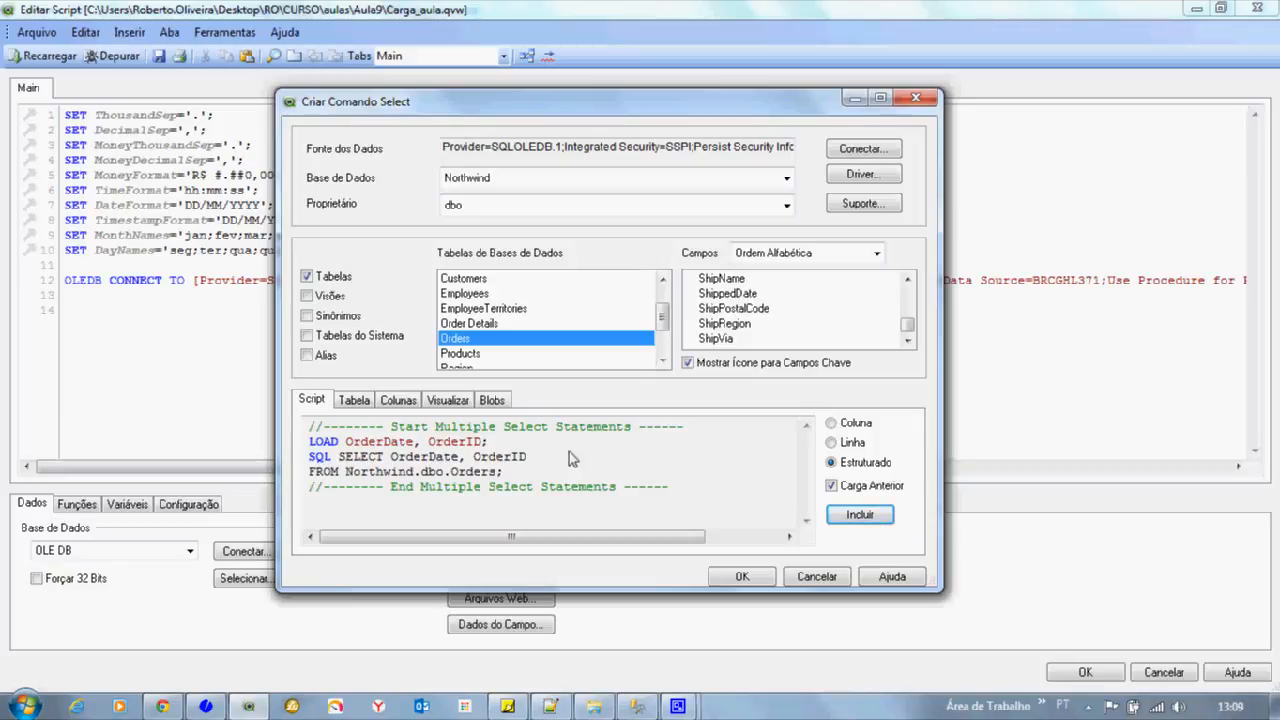
# Step: Include a load statement for the Order Details table with the fields OrderID, Quantity and UnitPrice
pyautogui.click(512, 325)
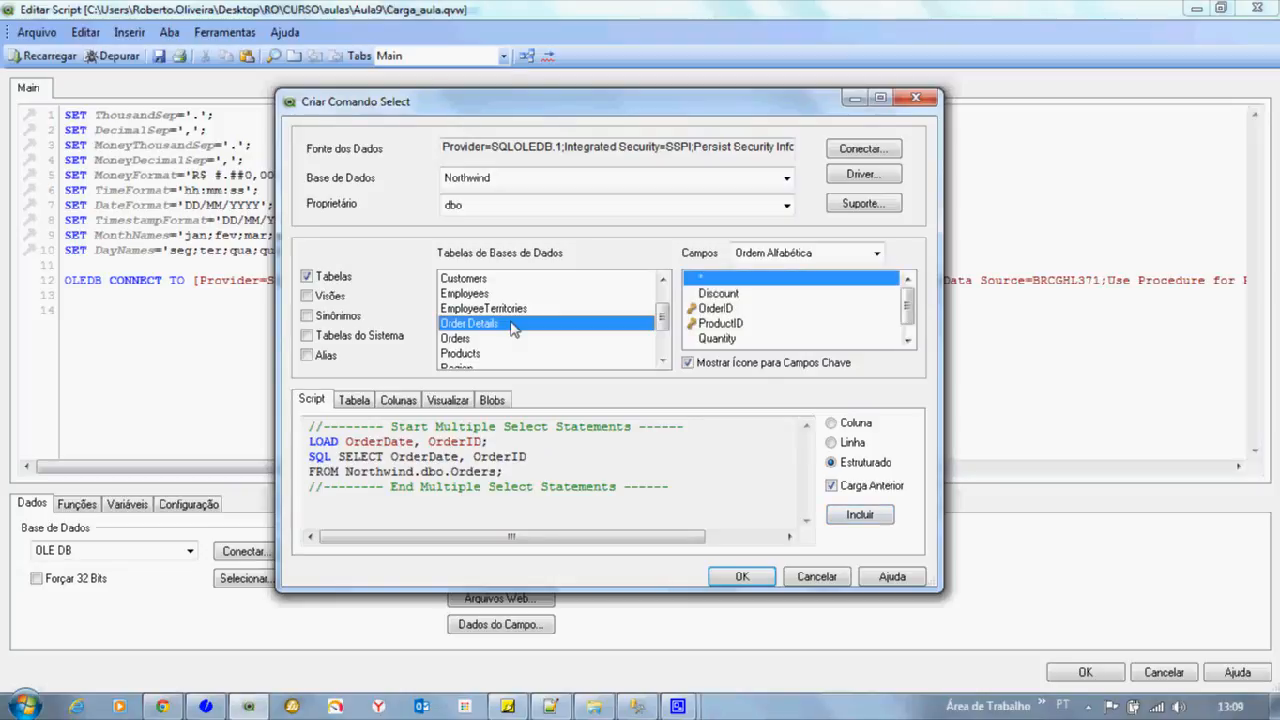
pyautogui.click(720, 314)
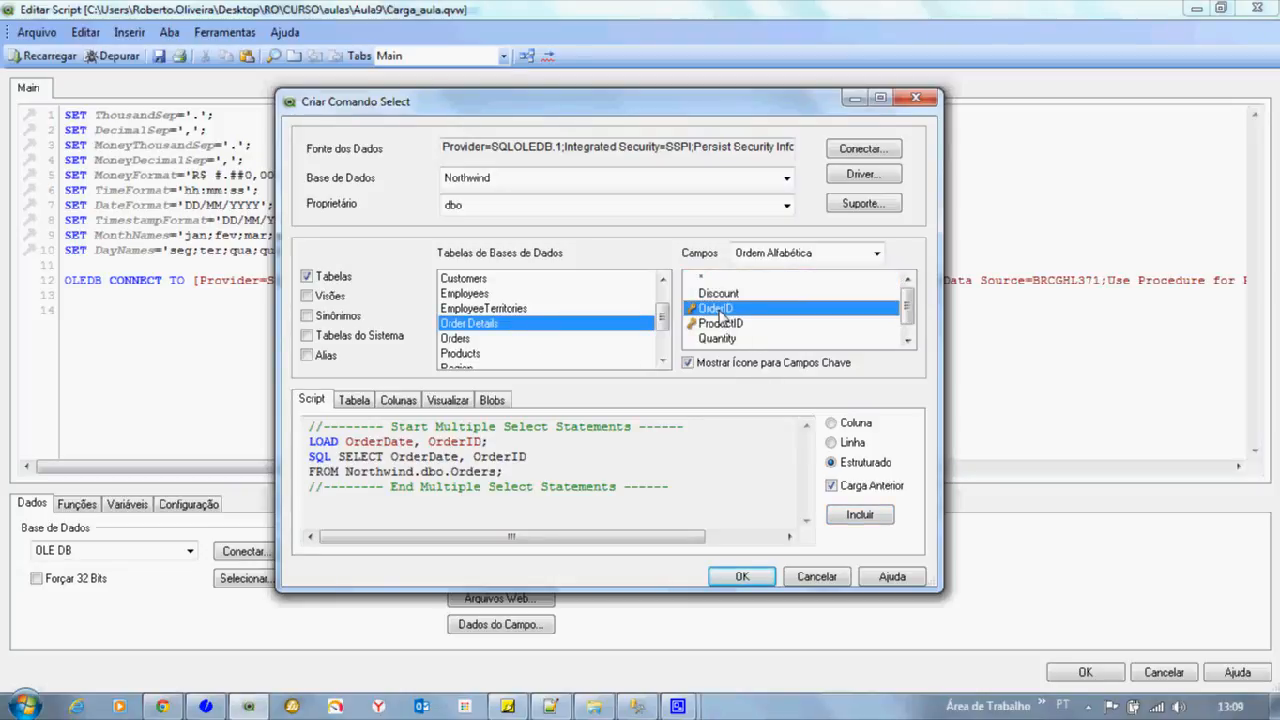
pyautogui.click(907, 345)
pyautogui.keyDown('shift'); pyautogui.click(740, 323); pyautogui.keyUp('shift')
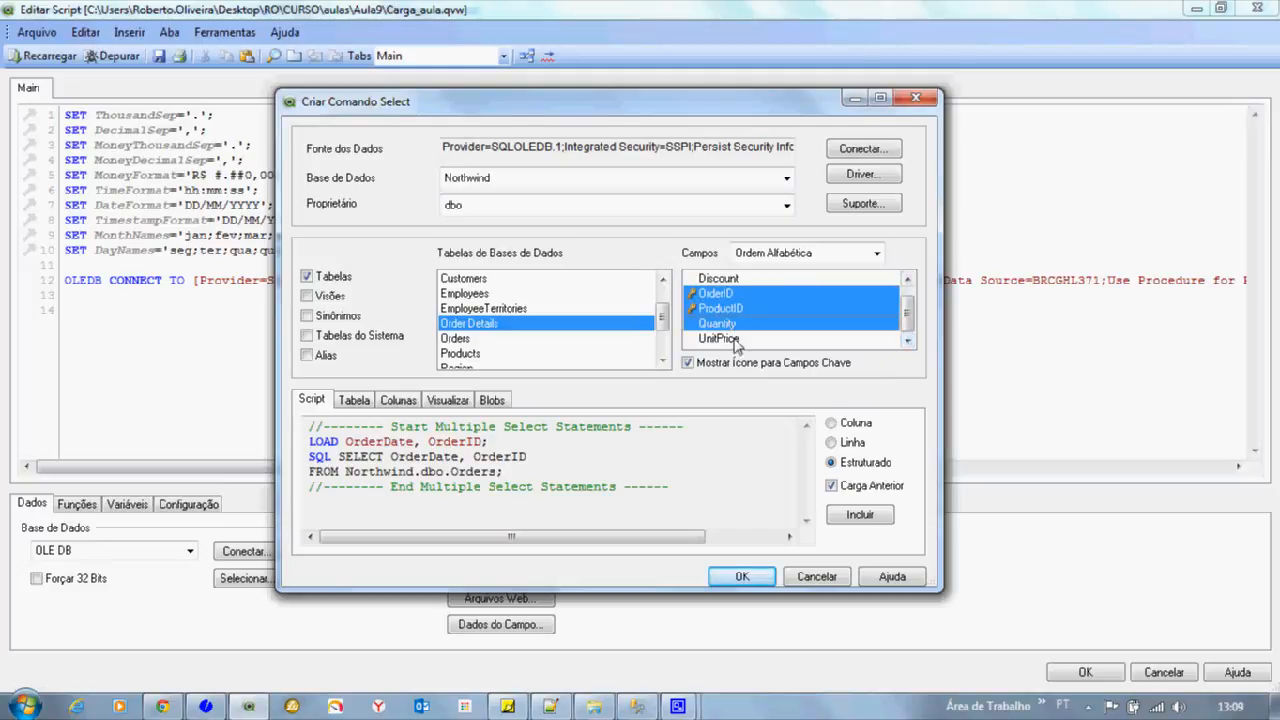
pyautogui.keyDown('shift'); pyautogui.click(740, 338); pyautogui.keyUp('shift')
pyautogui.keyDown('ctrl'); pyautogui.click(745, 309); pyautogui.keyUp('ctrl')
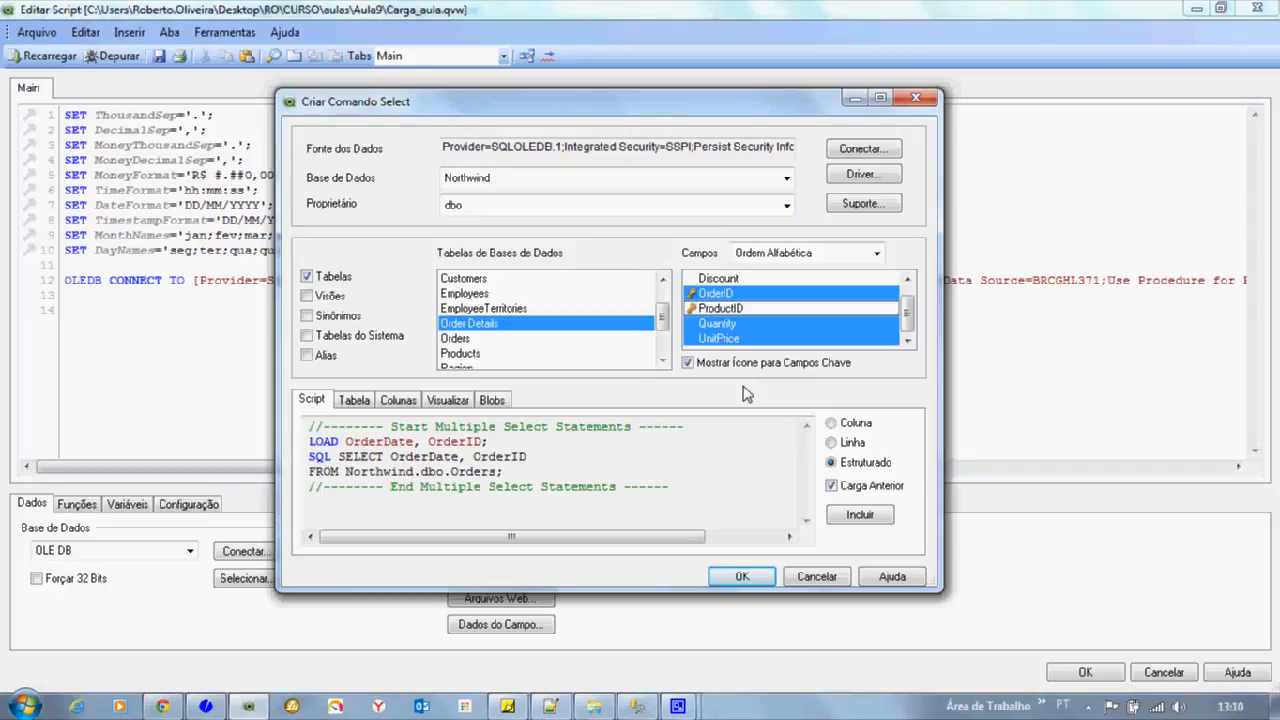
pyautogui.click(907, 281)
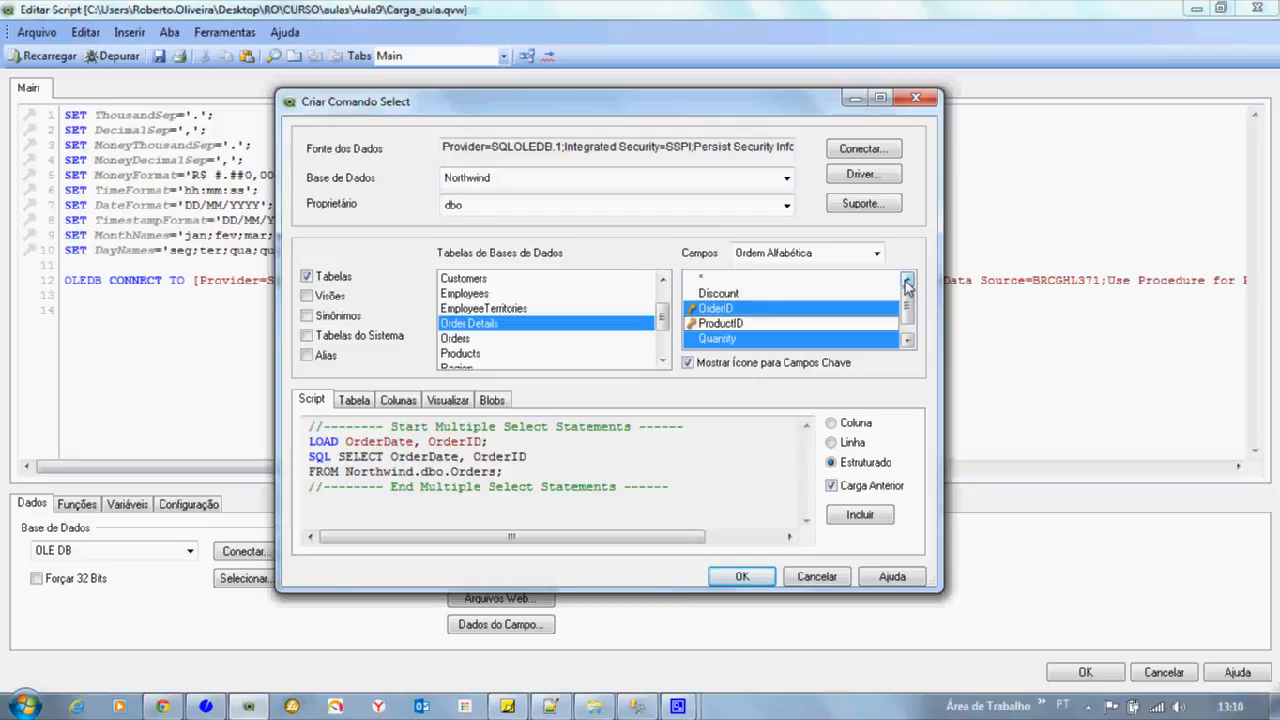
pyautogui.click(862, 515)
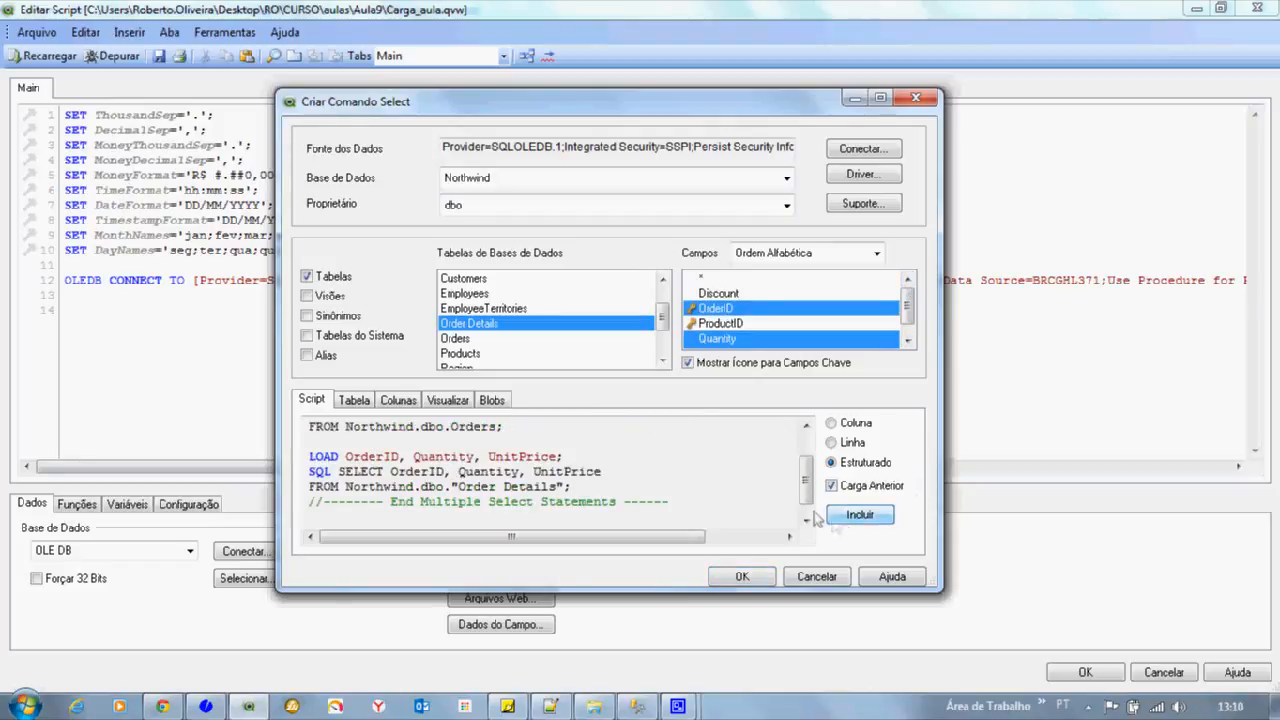
# Step: Review the generated Orders and Order Details statements and insert them into the load script
pyautogui.scroll(1, 809, 470)
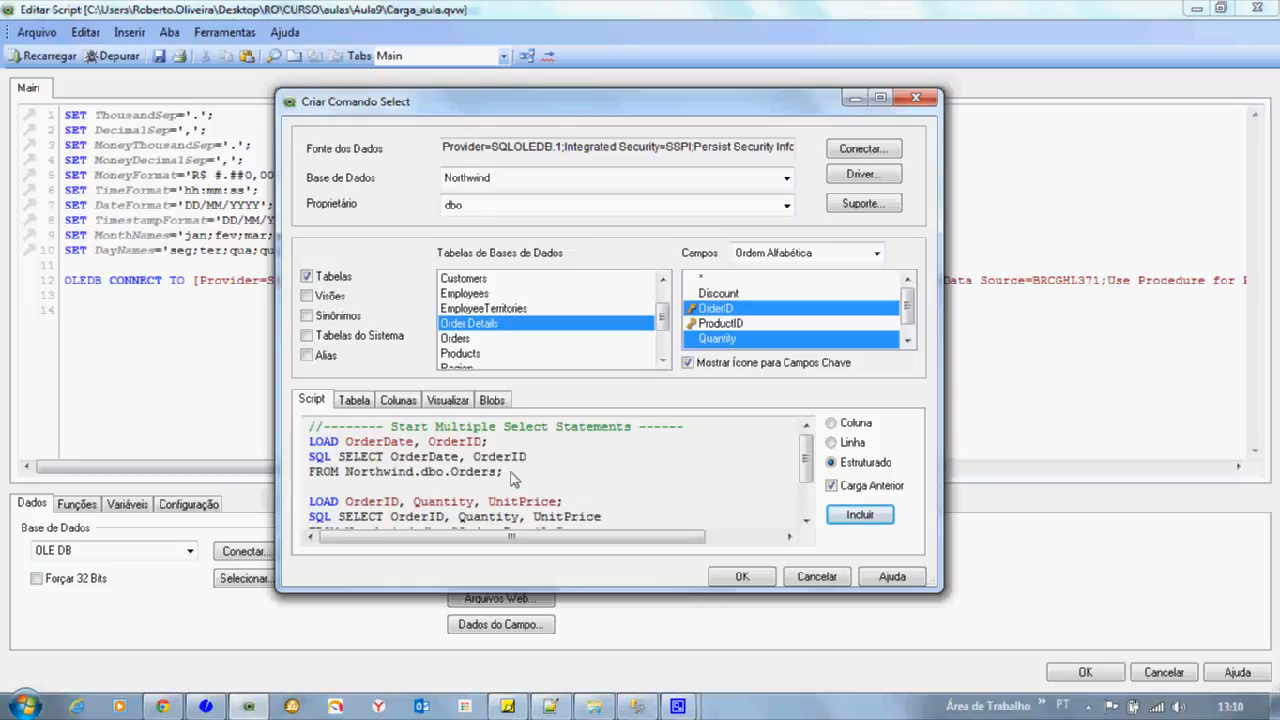
pyautogui.click(806, 521)
pyautogui.doubleClick(806, 521)
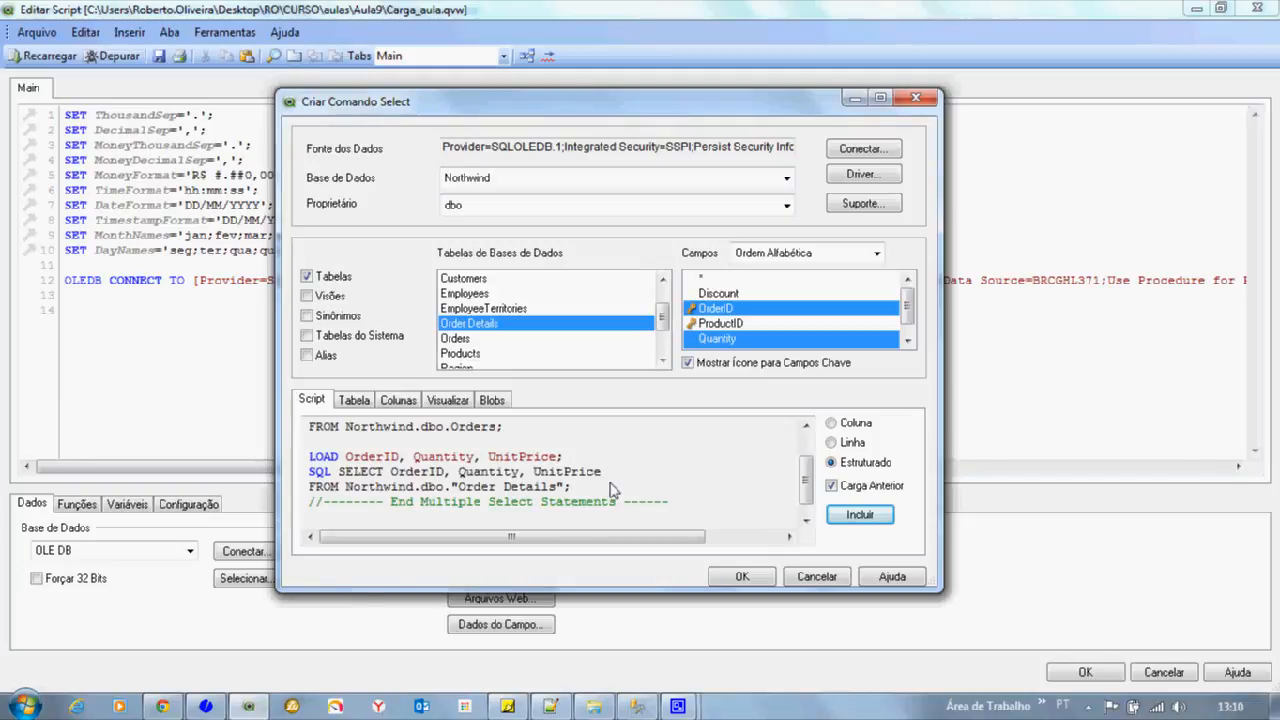
pyautogui.click(741, 577)
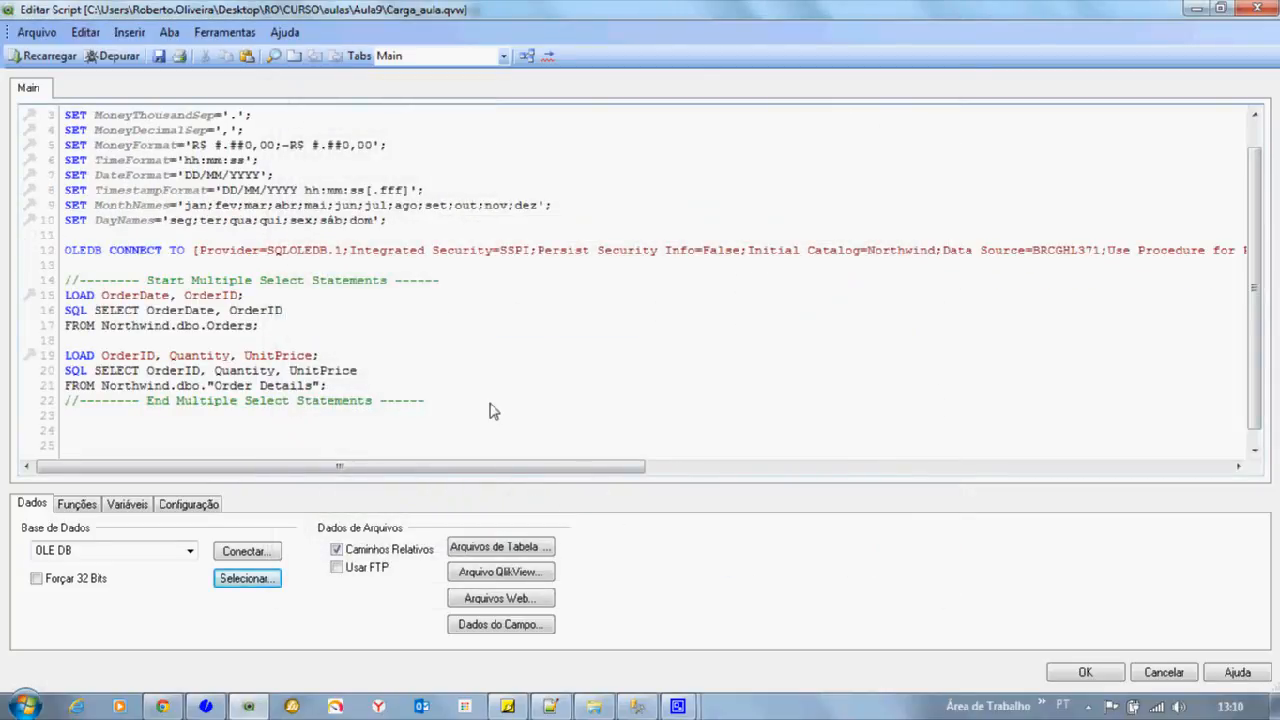
# Step: Check the table viewer, then reload the script and accept the sheet properties without adding any fields
pyautogui.click(527, 55)
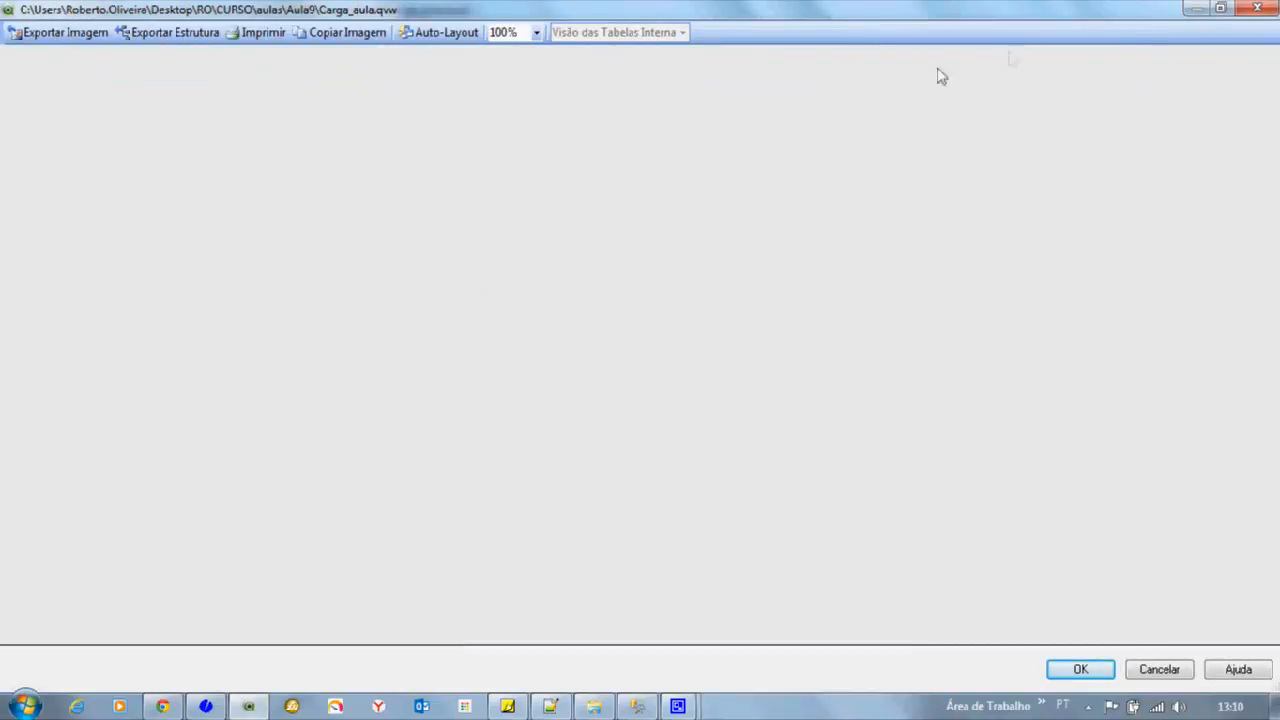
pyautogui.click(1266, 12)
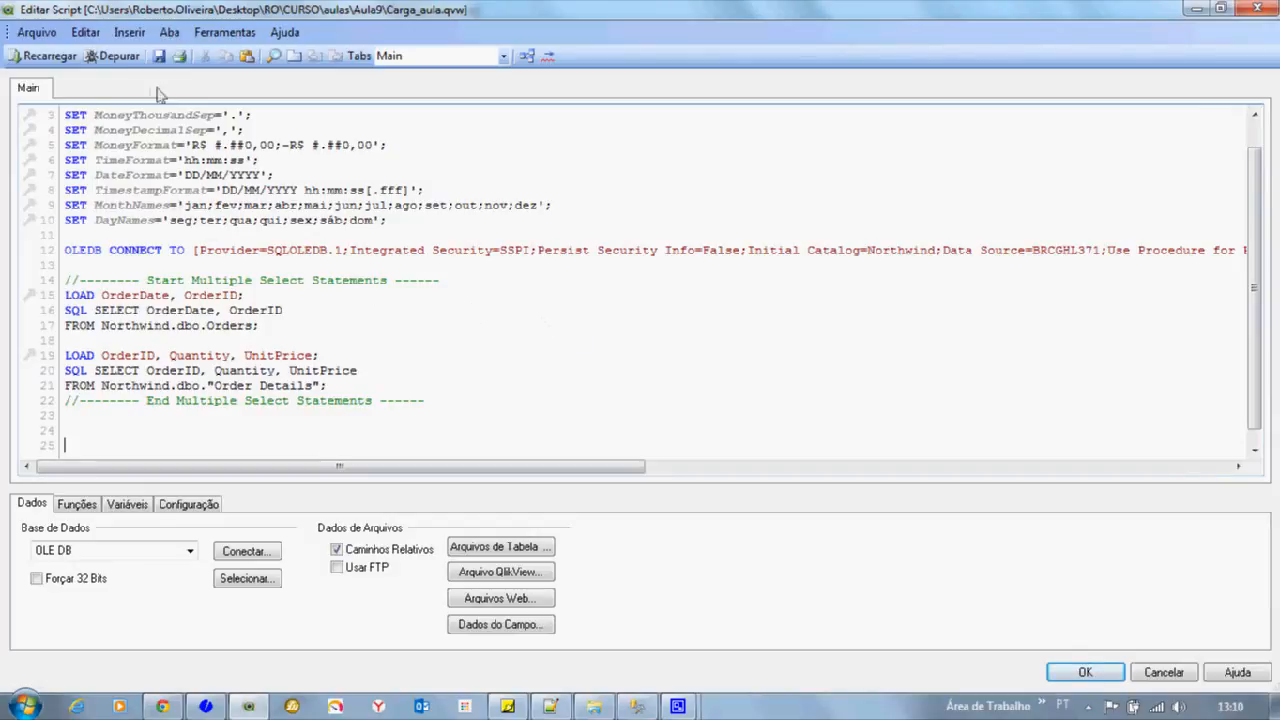
pyautogui.click(52, 60)
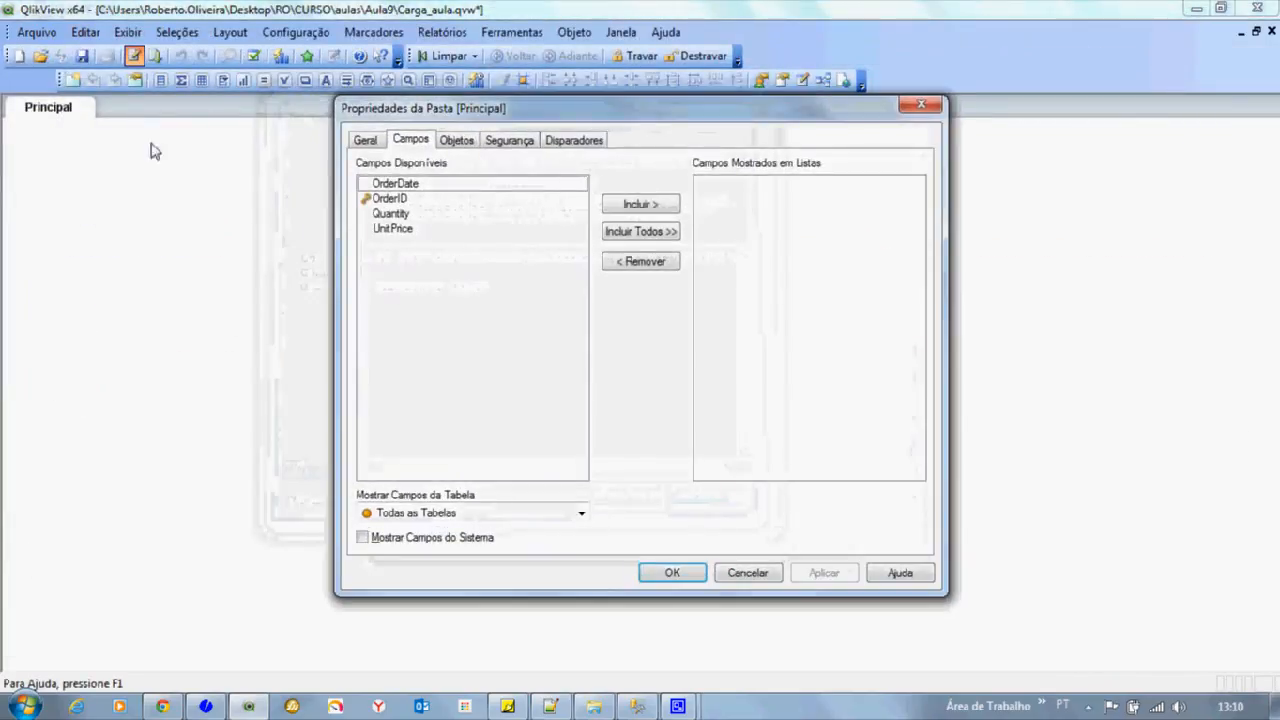
pyautogui.click(660, 571)
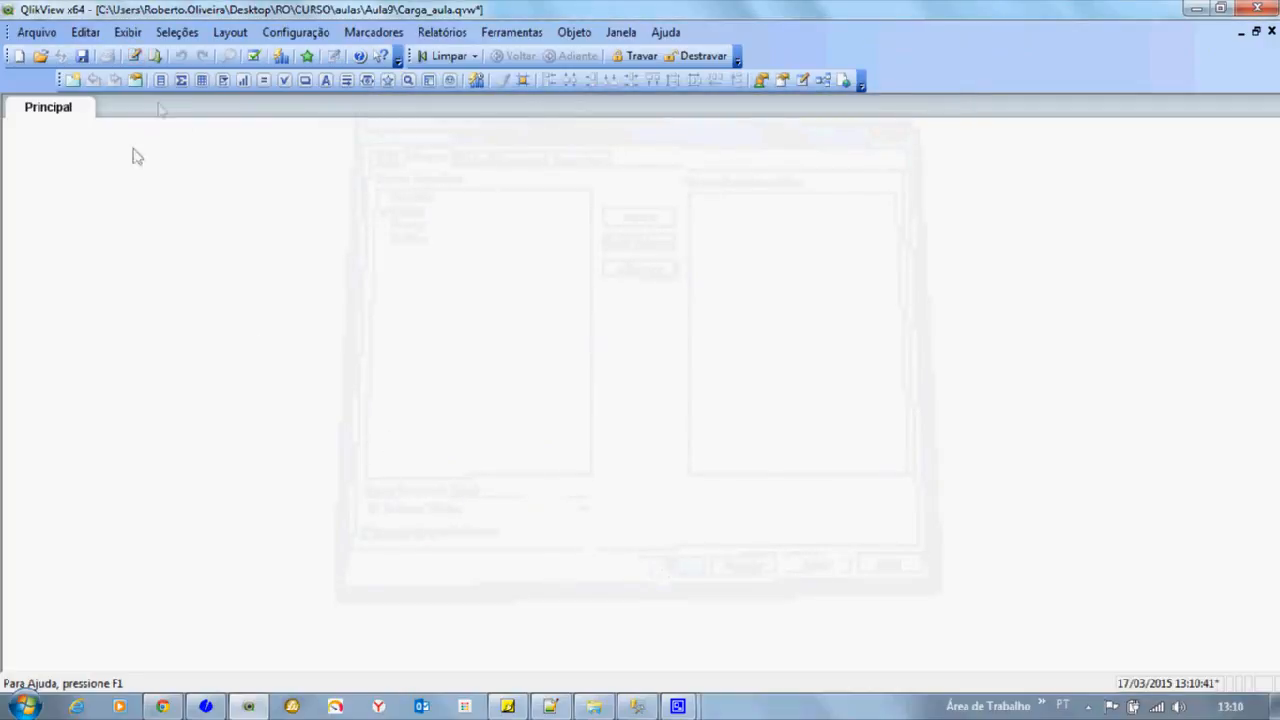
# Step: Open the table viewer, bring the Orders table closer to Order Details and preview its data with the OrderDate column widened
pyautogui.hotkey('ctrl', 't')
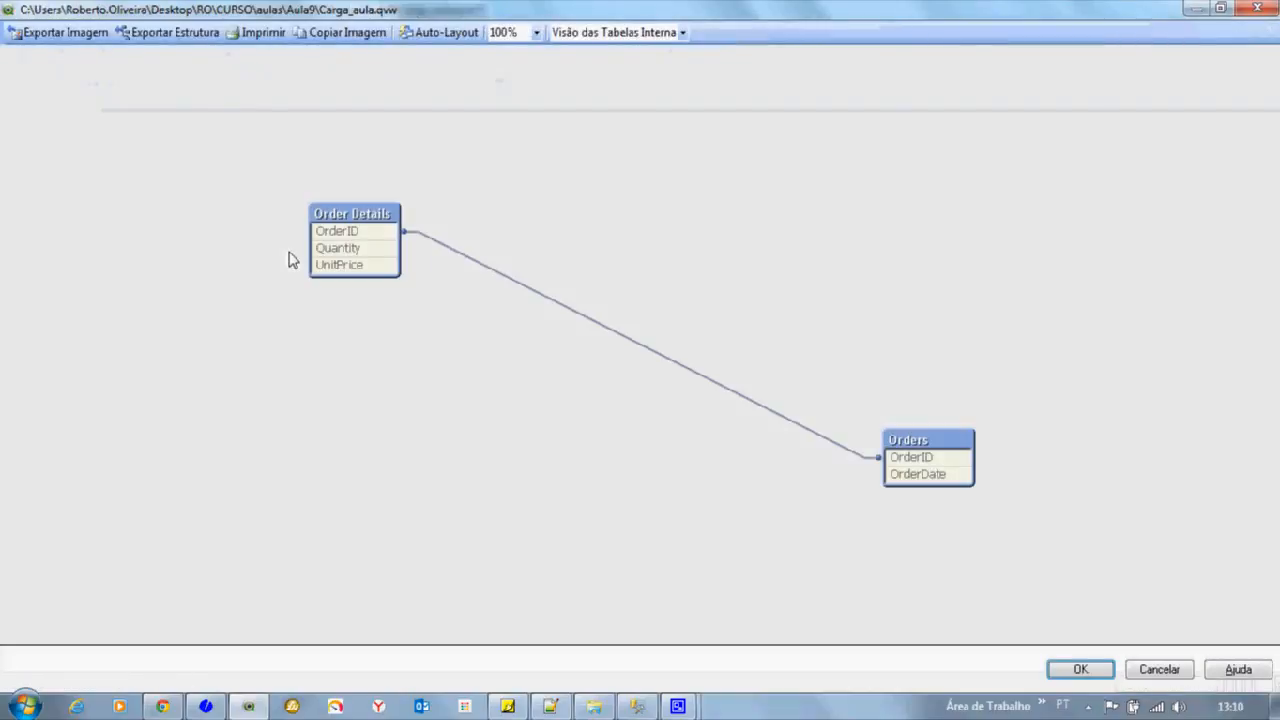
pyautogui.moveTo(917, 443); pyautogui.dragTo(707, 313)
pyautogui.rightClick(826, 379)
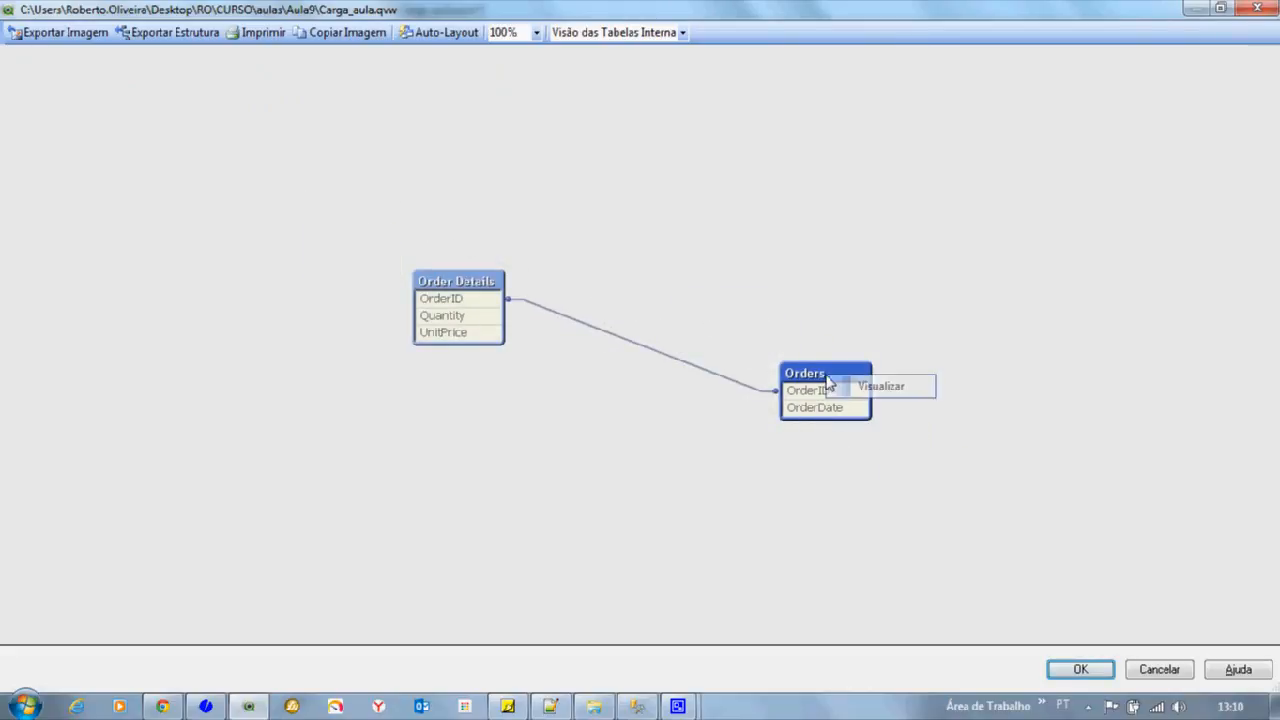
pyautogui.click(886, 388)
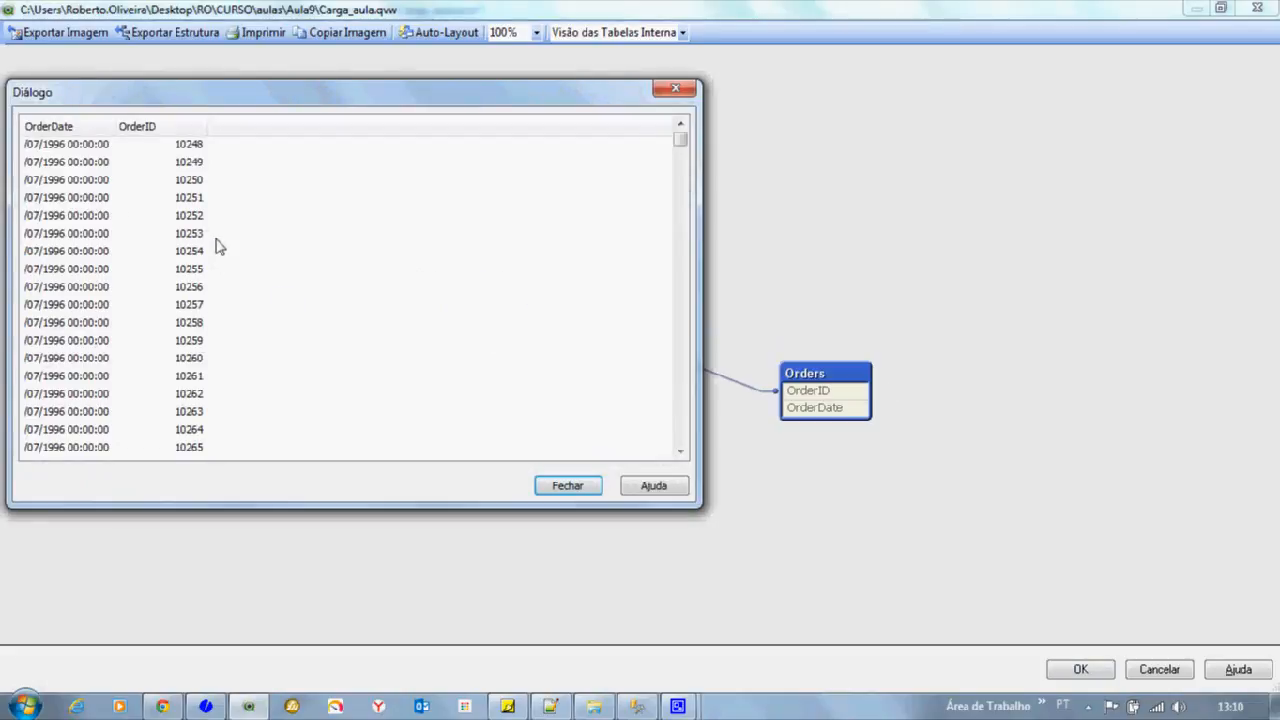
pyautogui.click(95, 148)
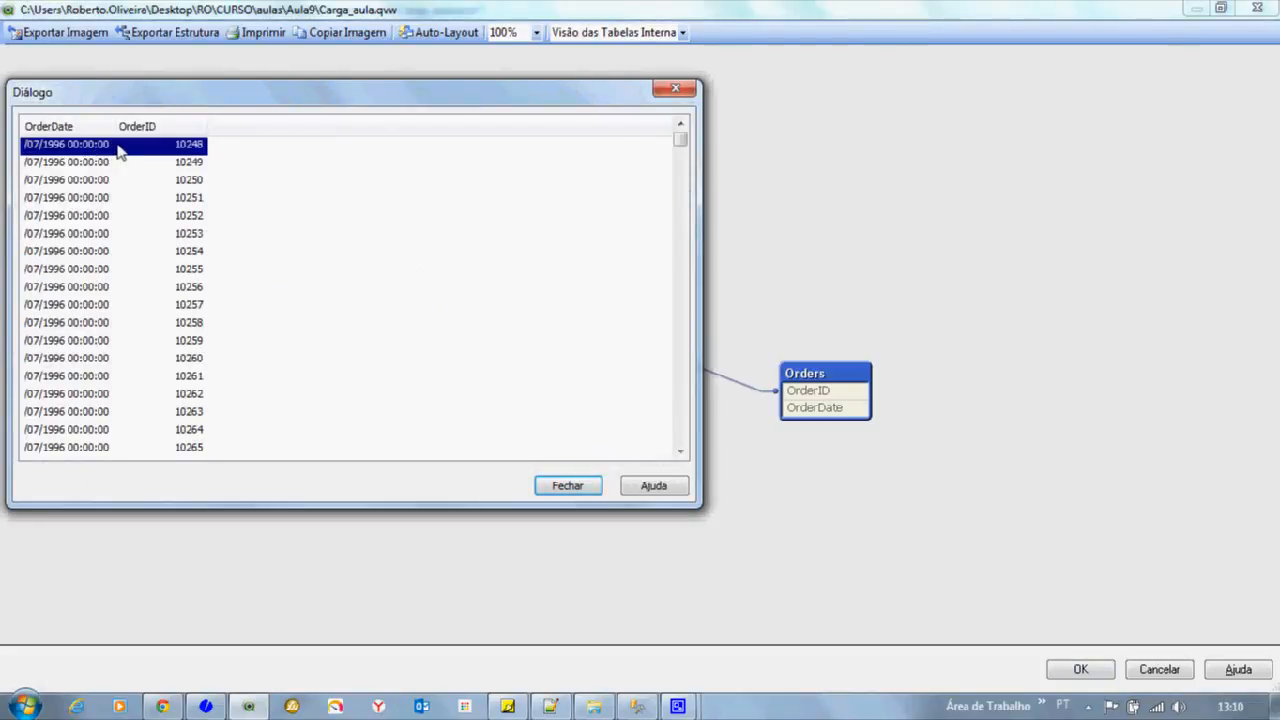
pyautogui.moveTo(114, 132); pyautogui.dragTo(176, 132)
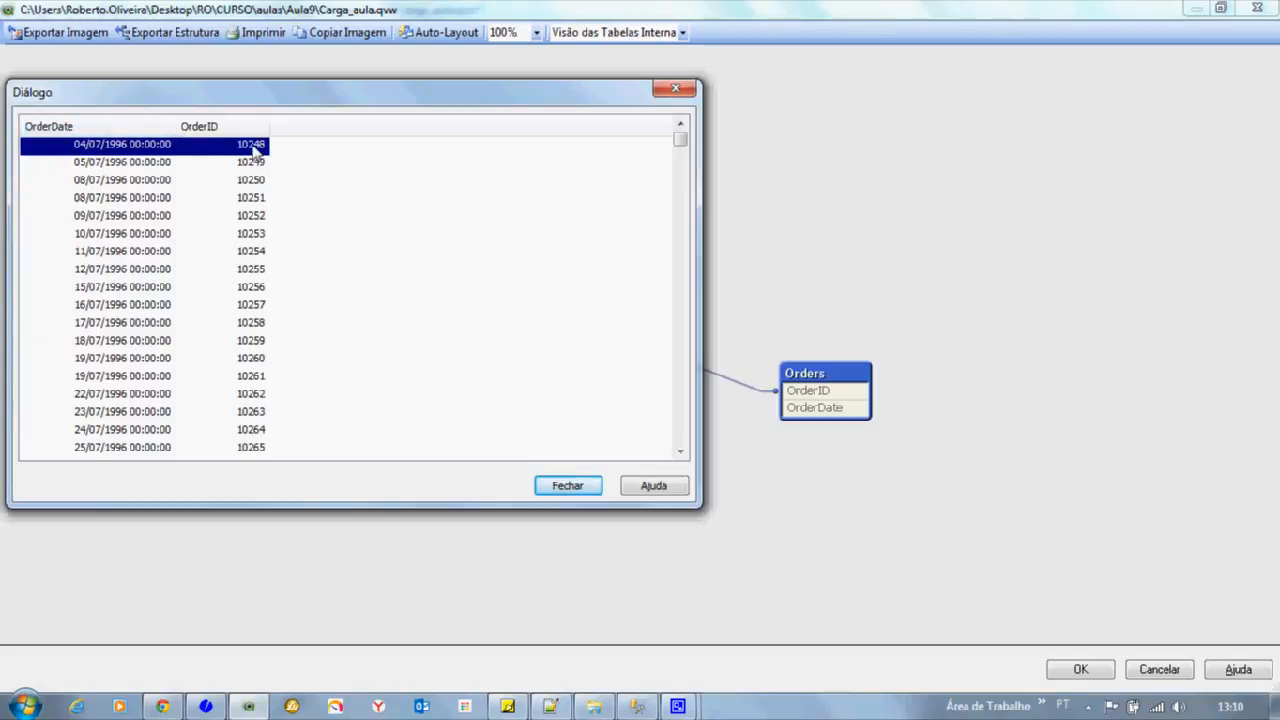
pyautogui.click(672, 90)
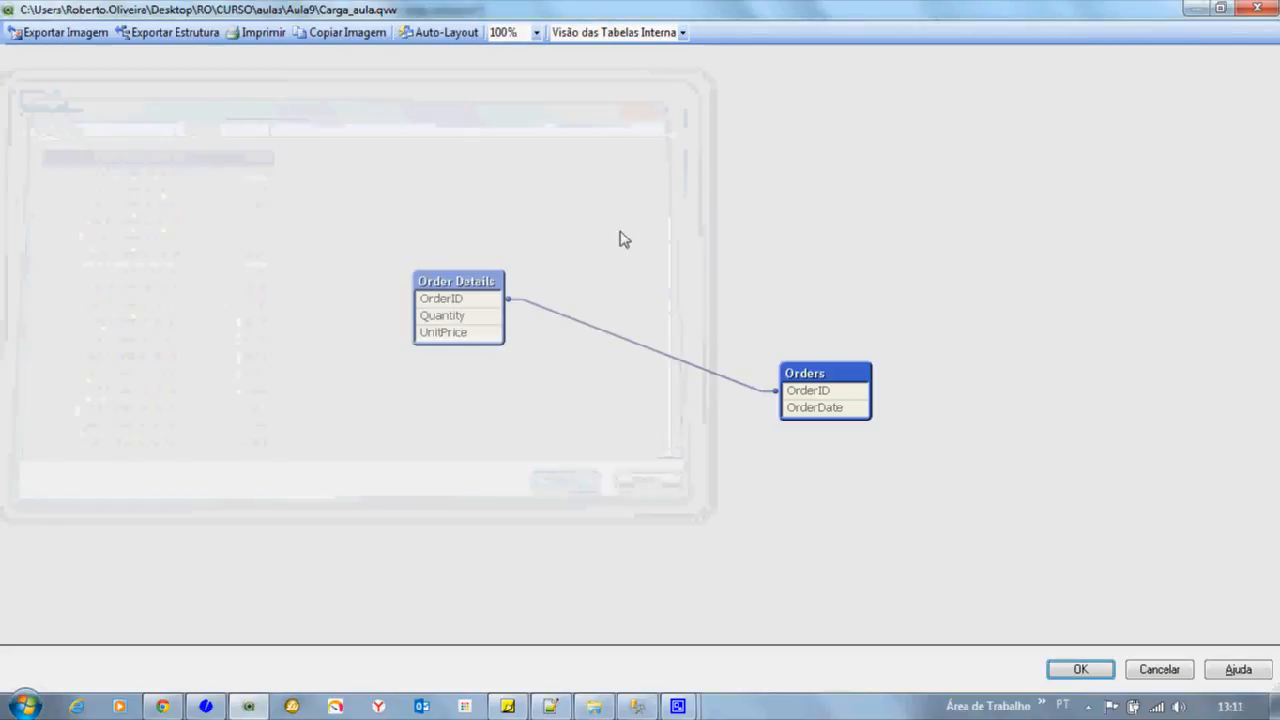
# Step: Preview the data of the Order Details table, then close the preview and the table viewer
pyautogui.rightClick(447, 285)
pyautogui.click(450, 288)
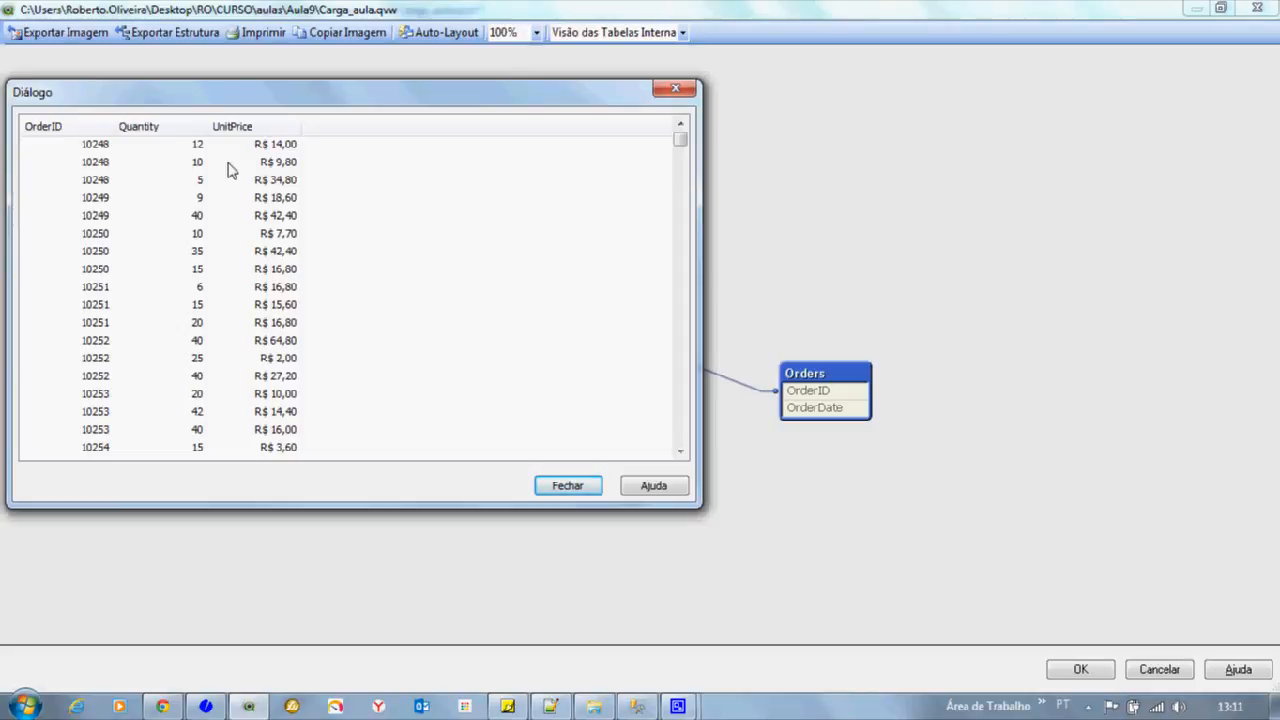
pyautogui.click(567, 487)
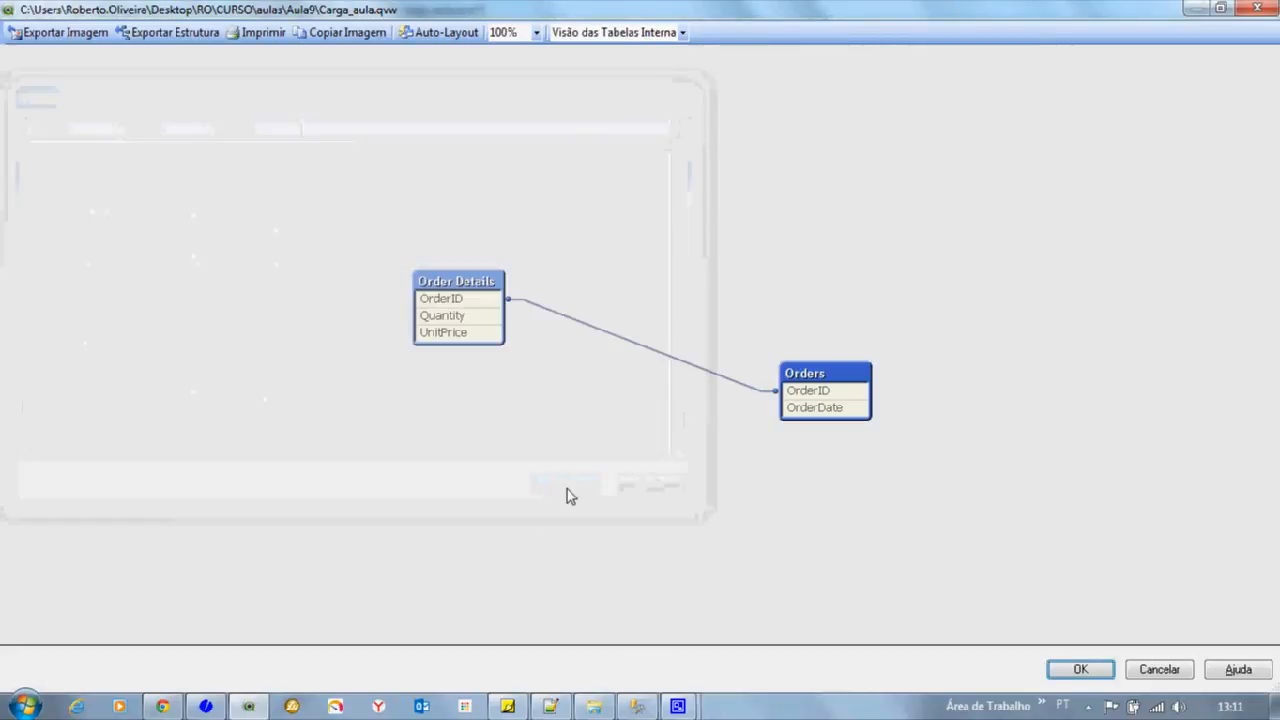
pyautogui.click(1255, 8)
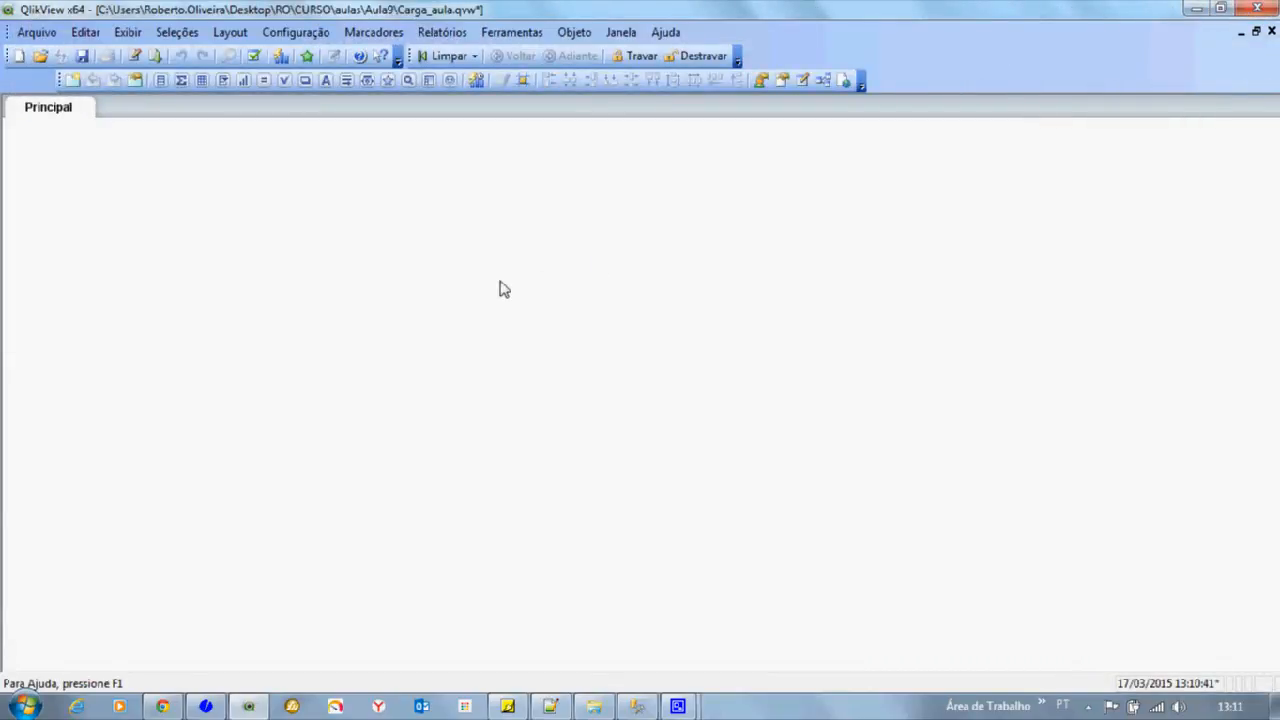
pyautogui.click(204, 81)
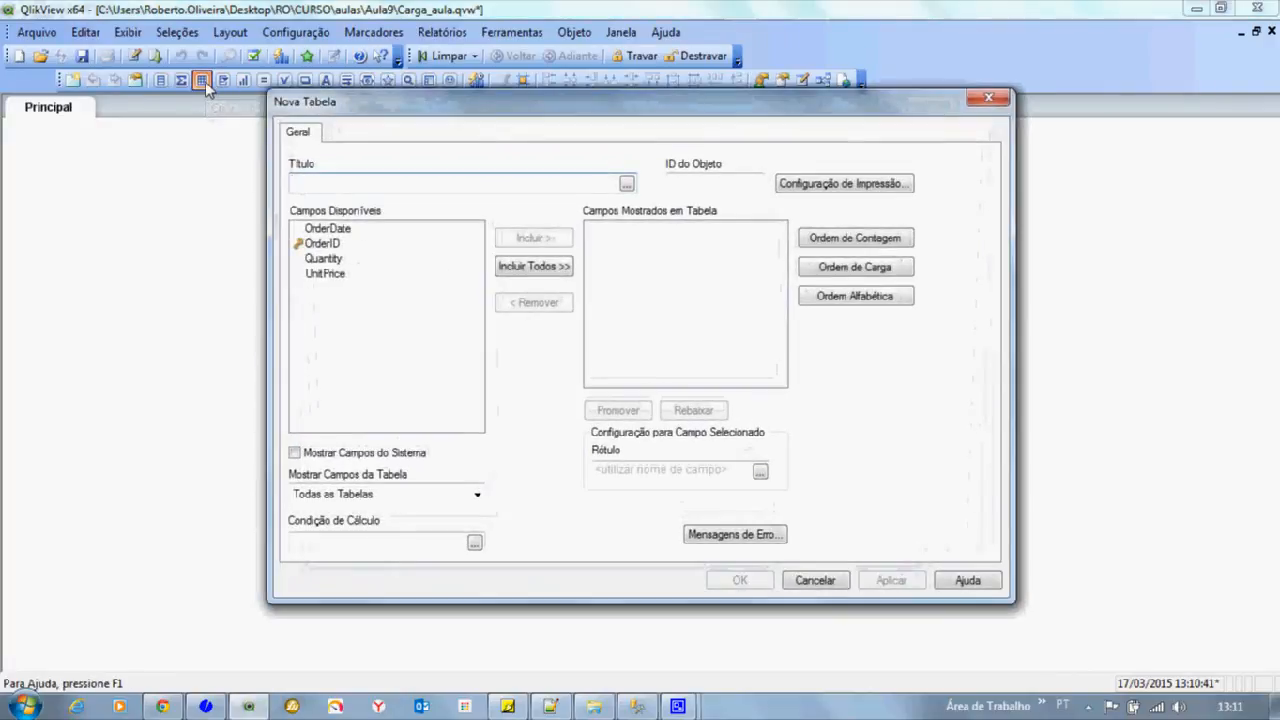
pyautogui.moveTo(400, 104); pyautogui.dragTo(324, 113)
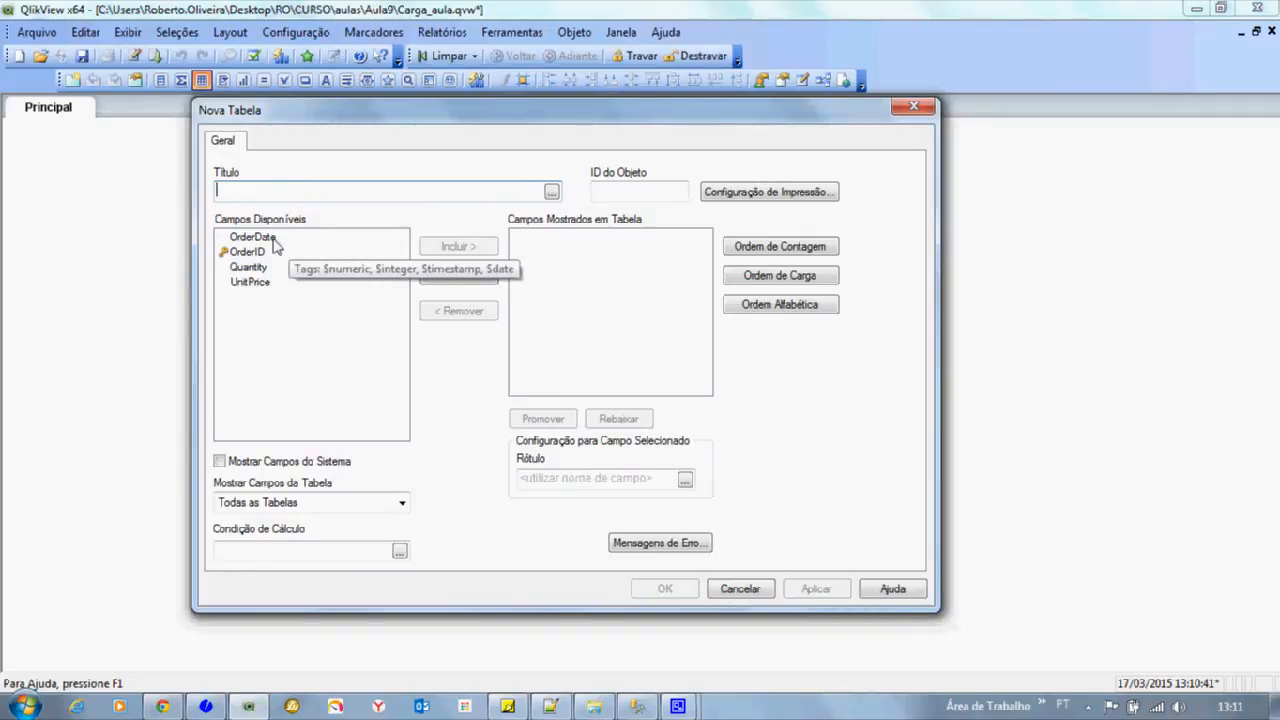
pyautogui.click(740, 588)
# Step: Open the load script and move the Orders LOAD field list down, leaving an empty line below LOAD
pyautogui.click(134, 55)
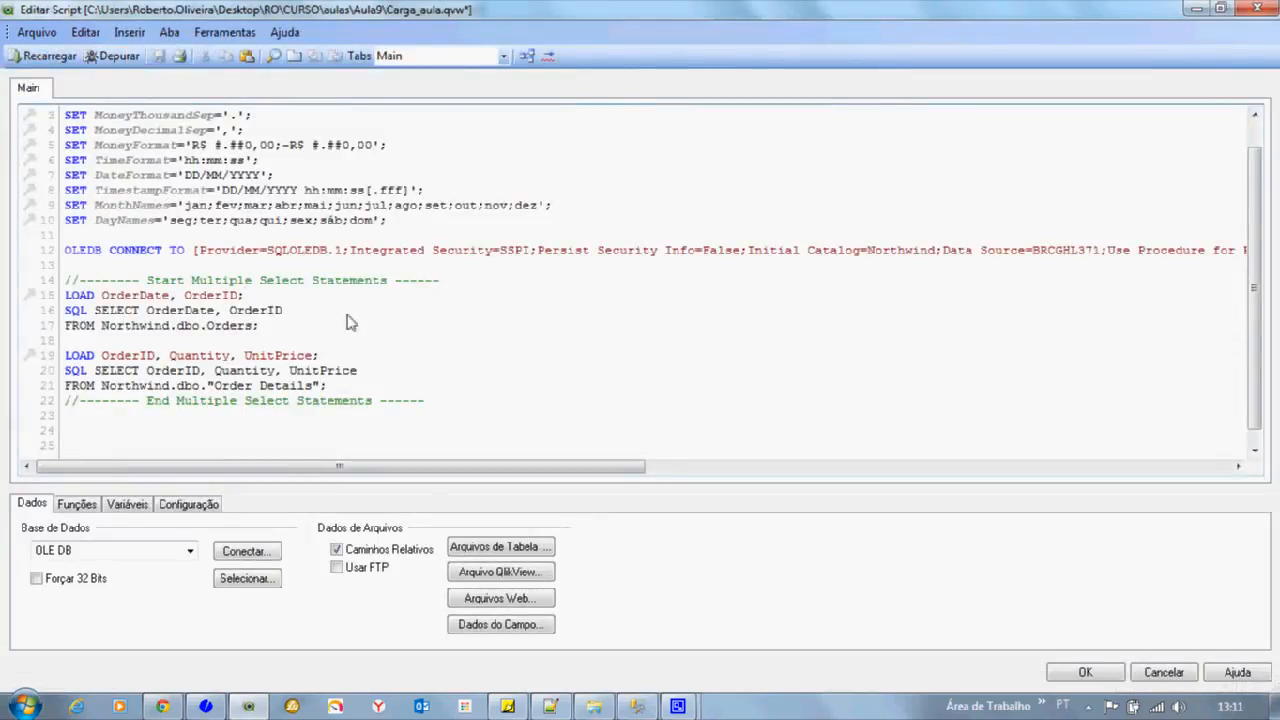
pyautogui.click(103, 296)
pyautogui.press('Return')
pyautogui.press('Return')
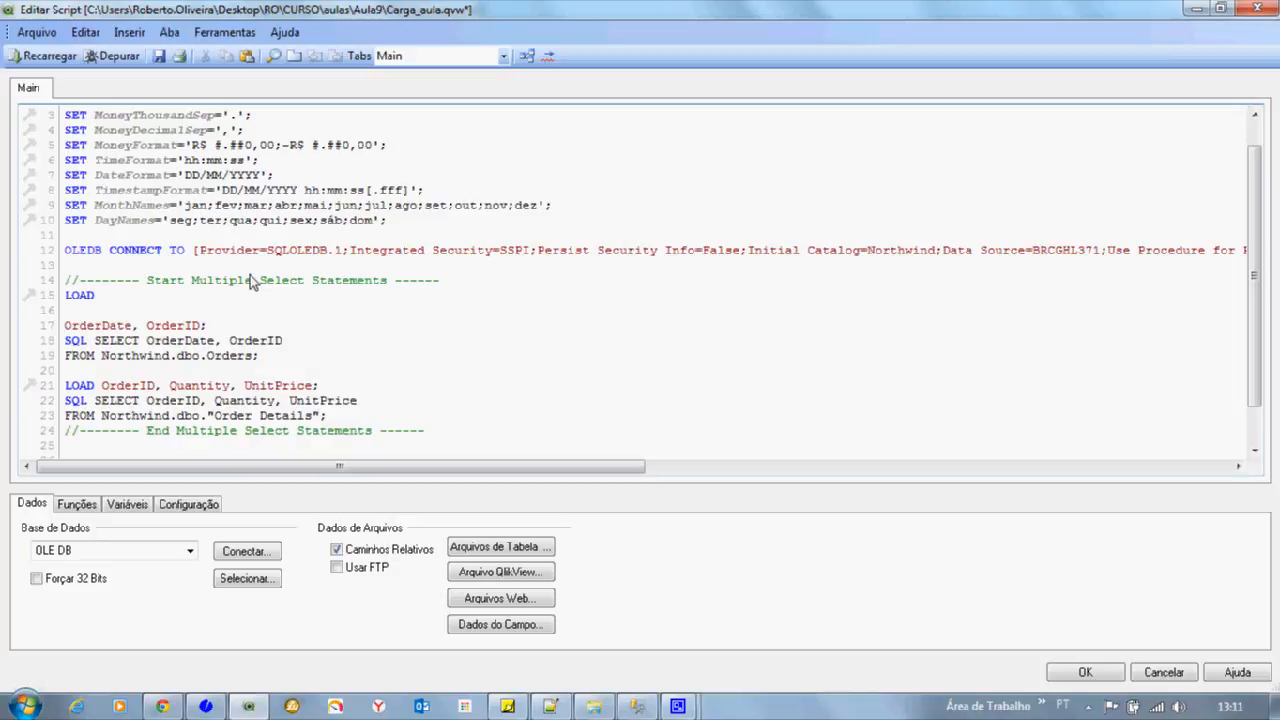
# Step: Add the field "Month(OrderDate) as Month," to the Orders LOAD statement, reusing the copied OrderDate field name
pyautogui.hotkey('shift', 'Right')
pyautogui.hotkey('shift', 'Right')
pyautogui.hotkey('shift', 'Right')
pyautogui.hotkey('shift', 'Right')
pyautogui.hotkey('shift', 'Right')
pyautogui.hotkey('shift', 'Right')
pyautogui.hotkey('shift', 'Right')
pyautogui.hotkey('shift', 'Right')
pyautogui.hotkey('shift', 'Right')
pyautogui.hotkey('ctrl', 'c')
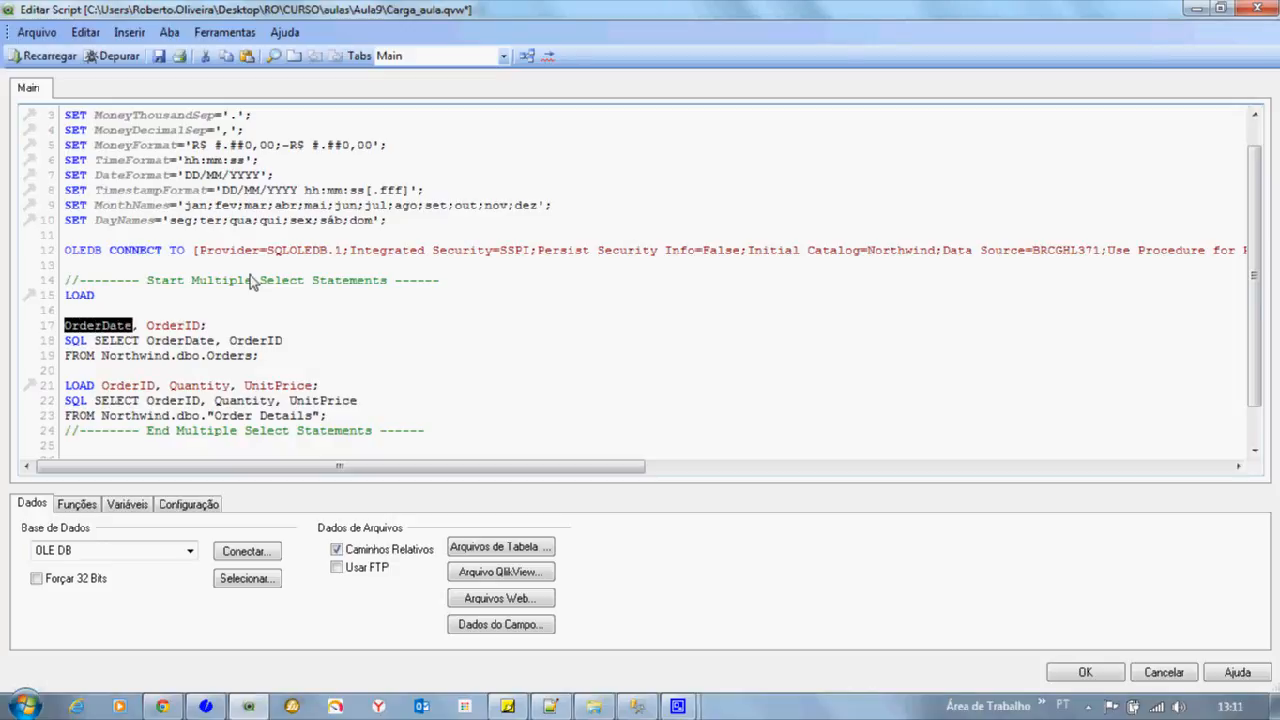
pyautogui.press('Up')
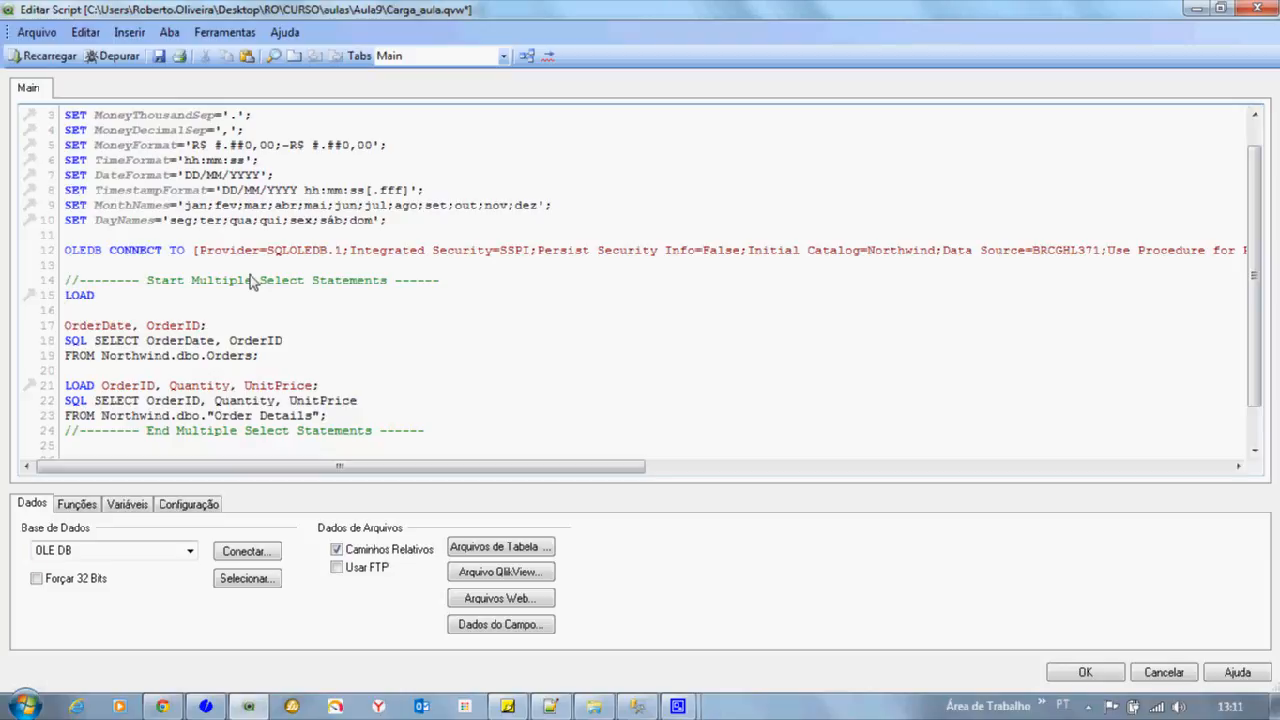
pyautogui.write('Month')
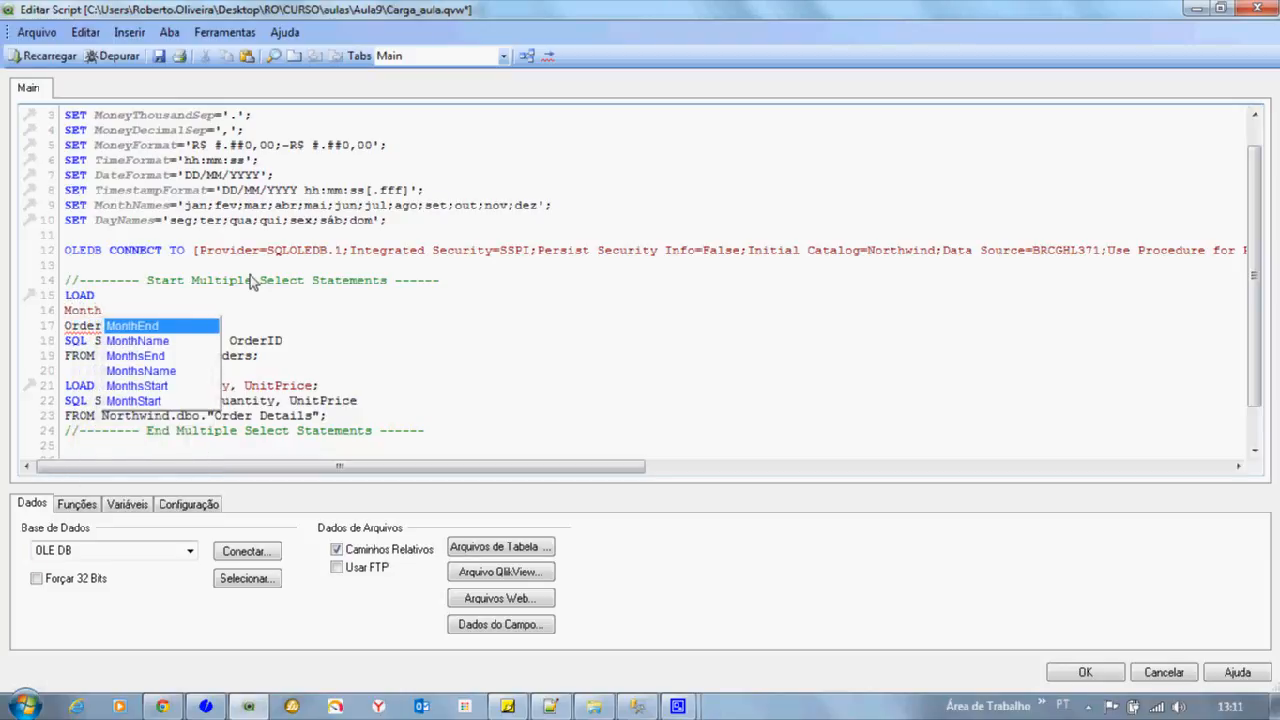
pyautogui.write('(')
pyautogui.hotkey('ctrl', 'v')
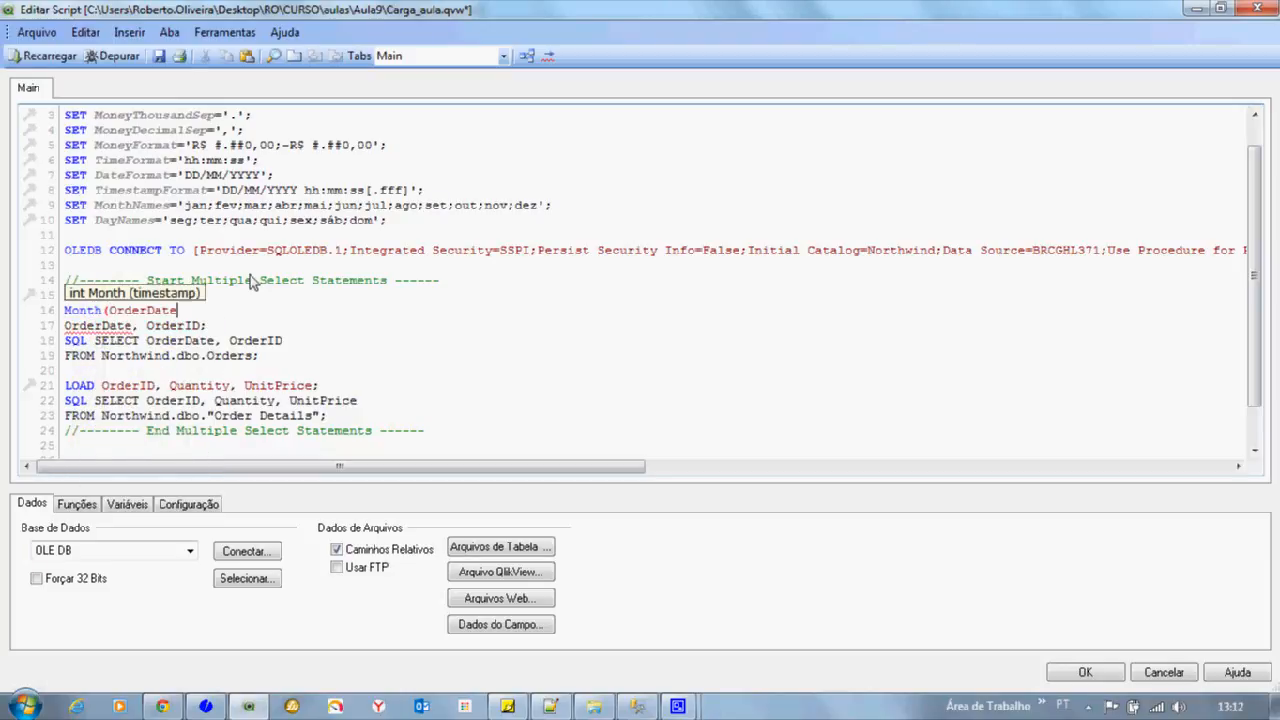
pyautogui.write(') as')
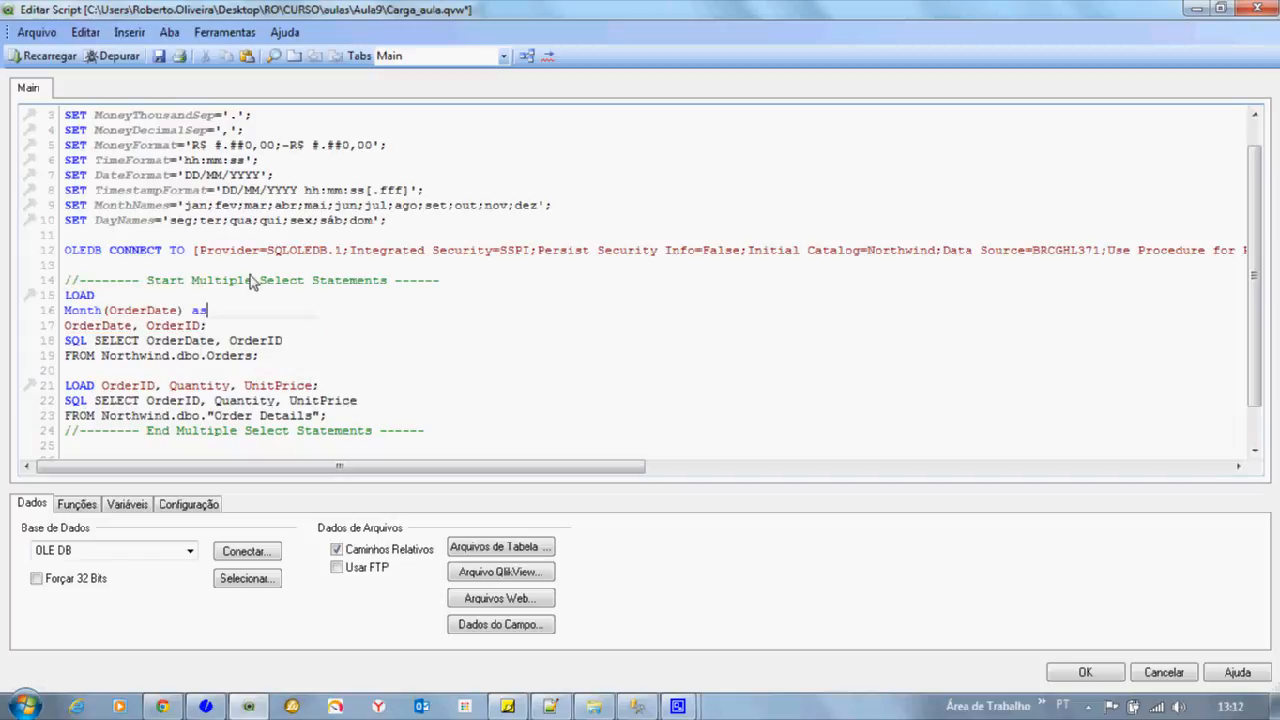
pyautogui.write(' Month')
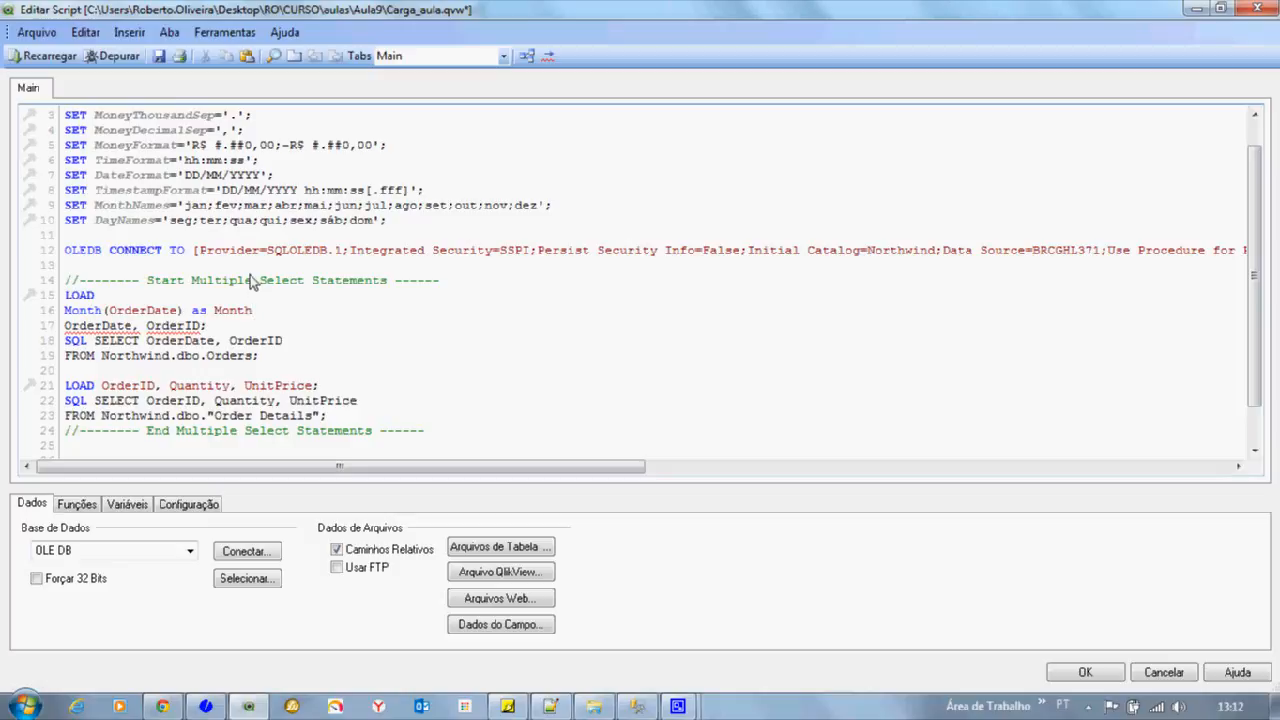
pyautogui.write(',')
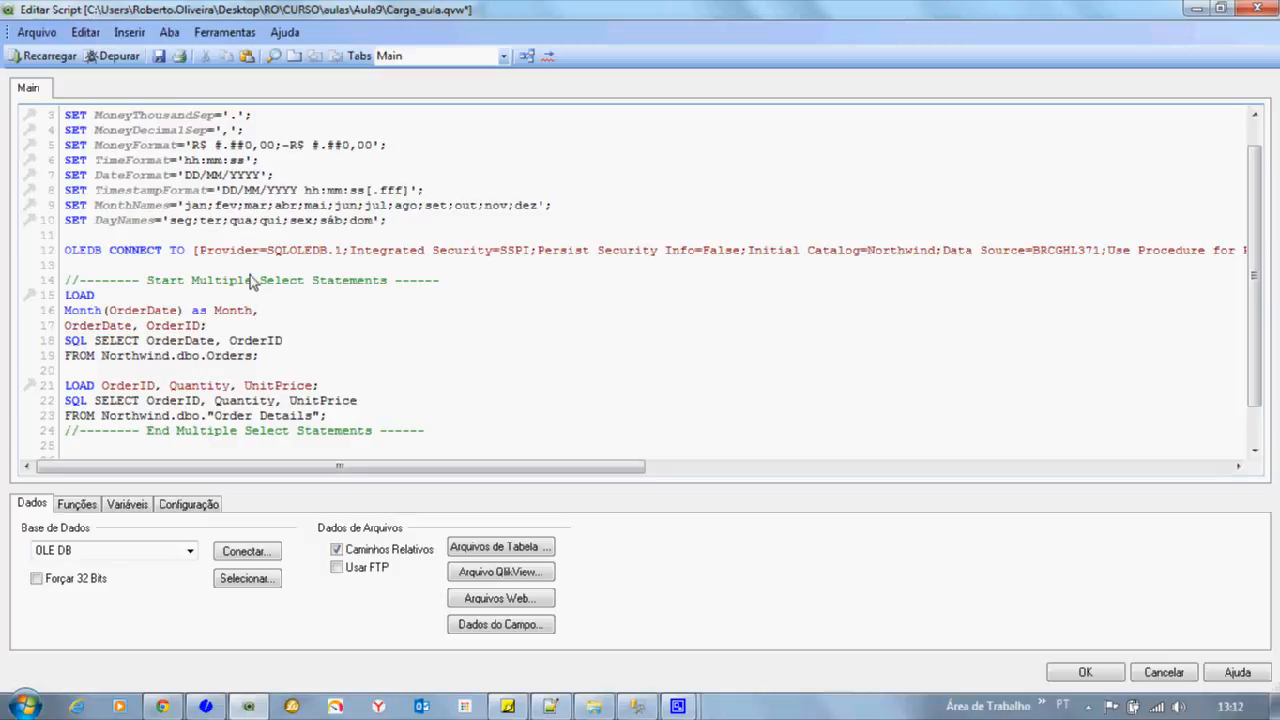
# Step: Add the field "Year(OrderDate) as Year," on a new line below the Month field
pyautogui.press('Return')
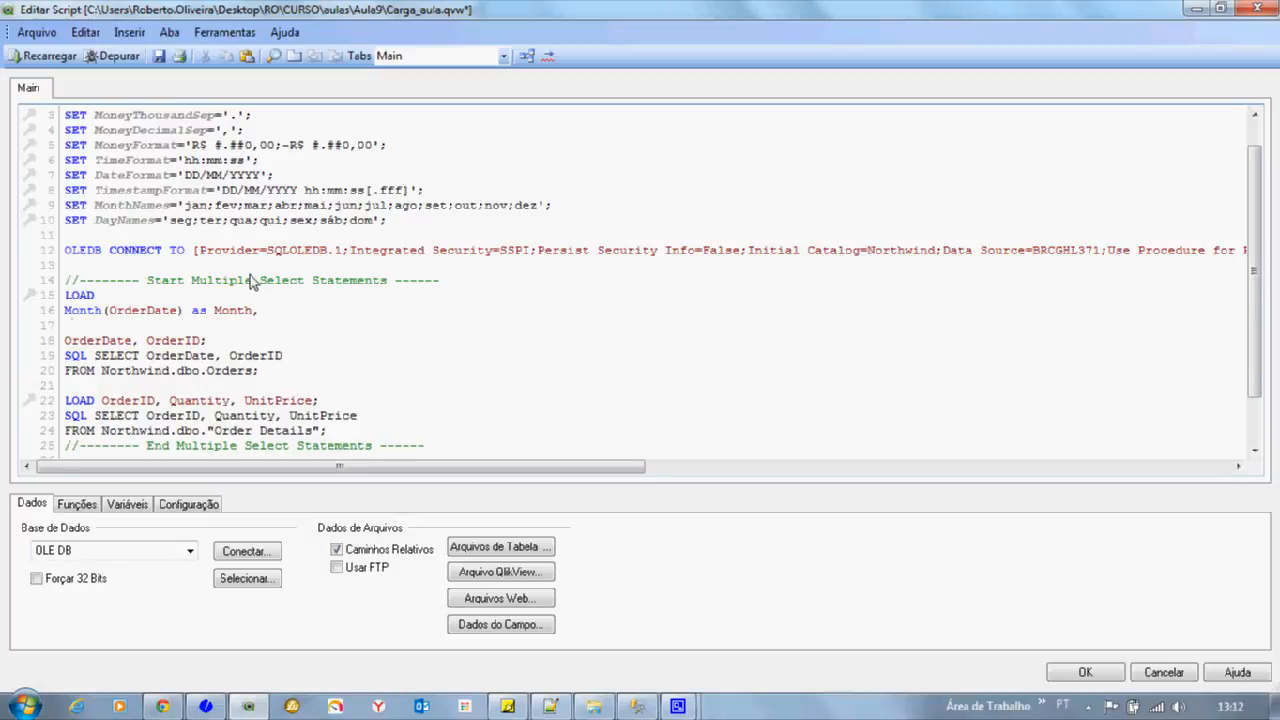
pyautogui.write('Year(')
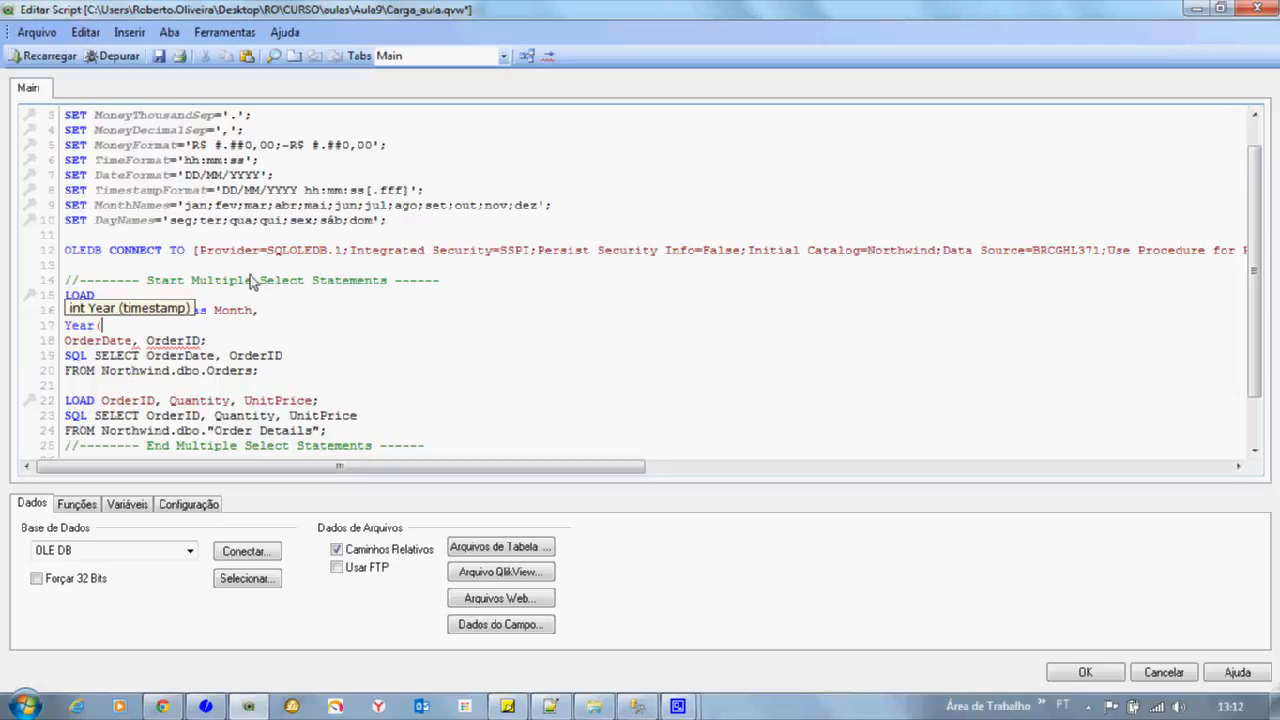
pyautogui.hotkey('ctrl', 'v')
pyautogui.write(') as Y')
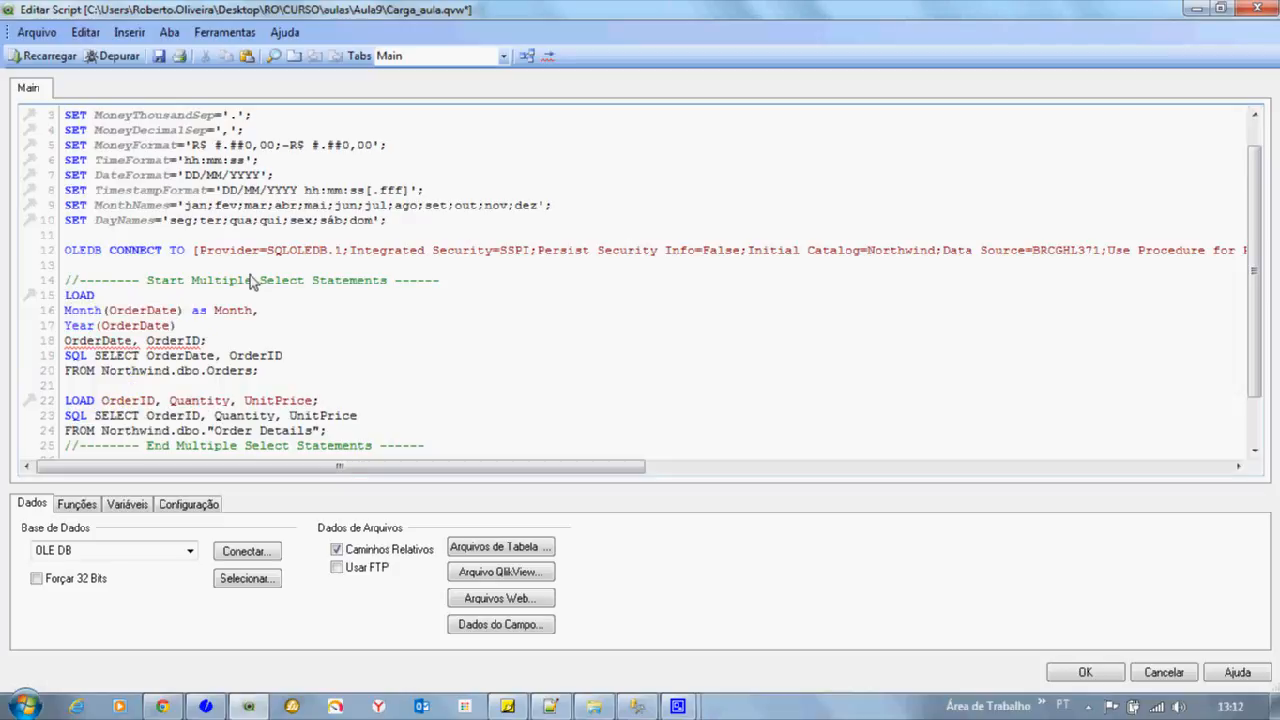
pyautogui.write('ear,')
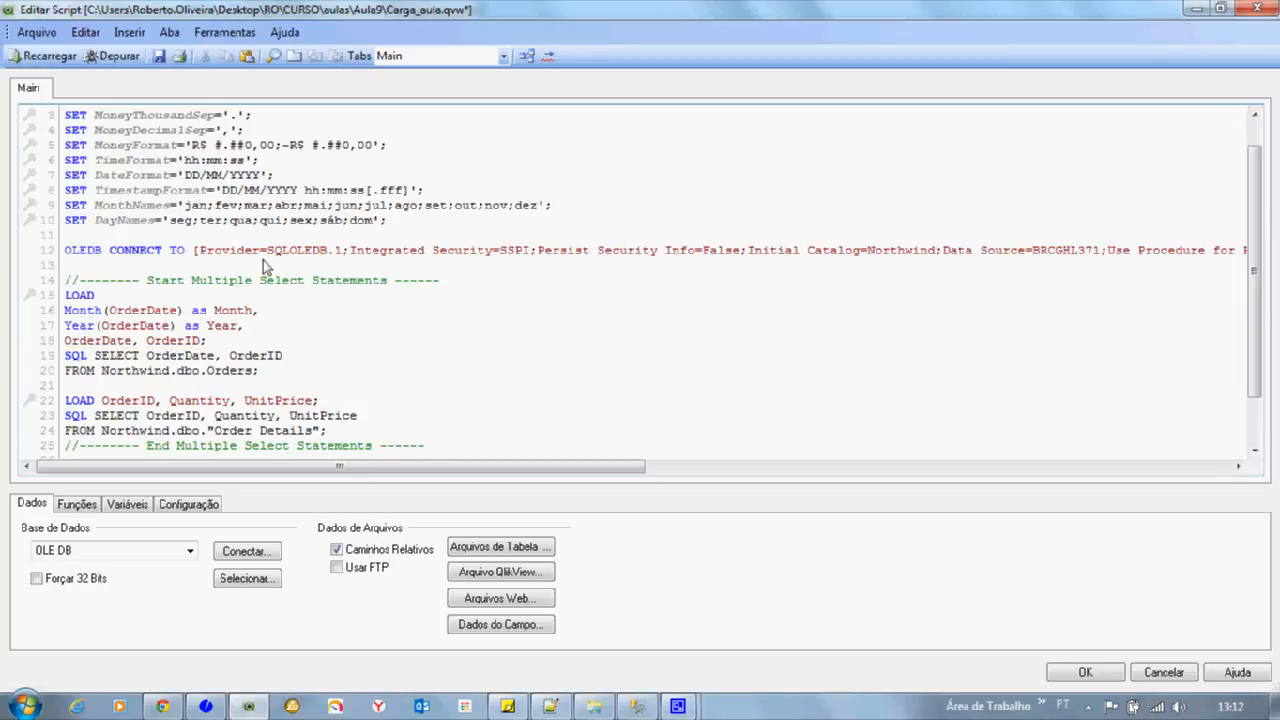
# Step: Reload the script and accept the sheet properties without adding any fields to the sheet
pyautogui.scroll(-1, 414, 231)
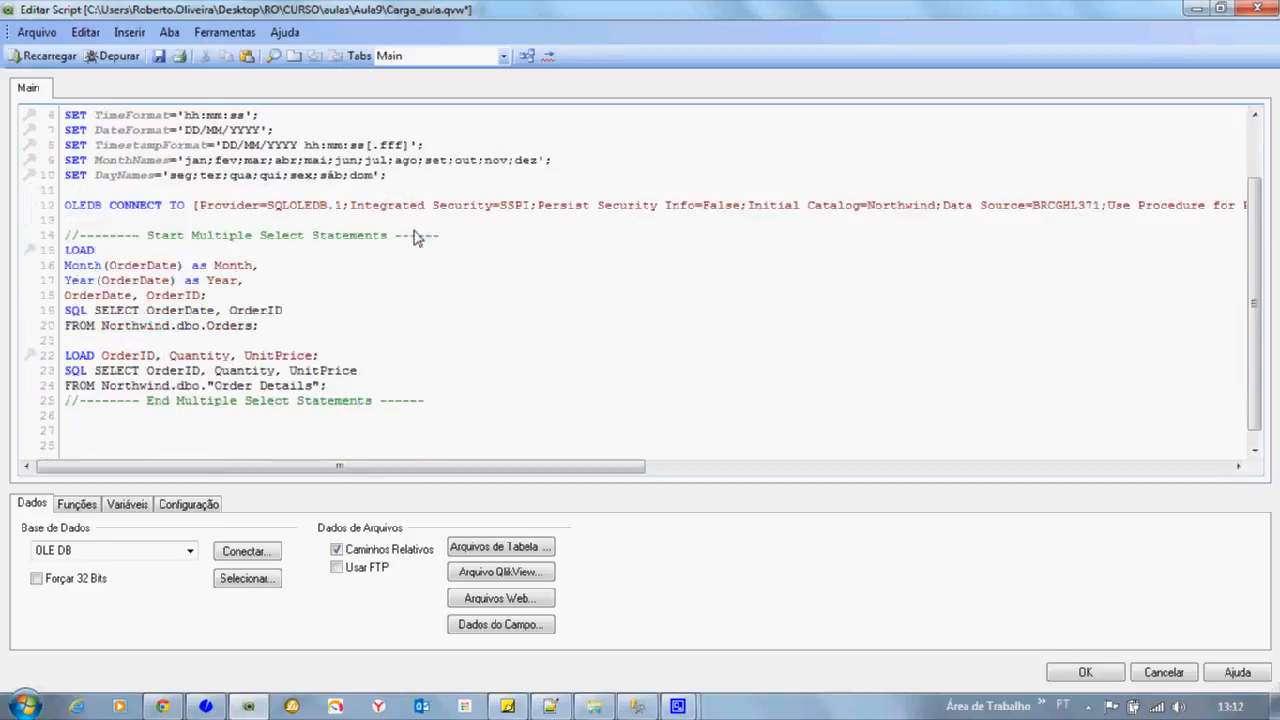
pyautogui.click(38, 60)
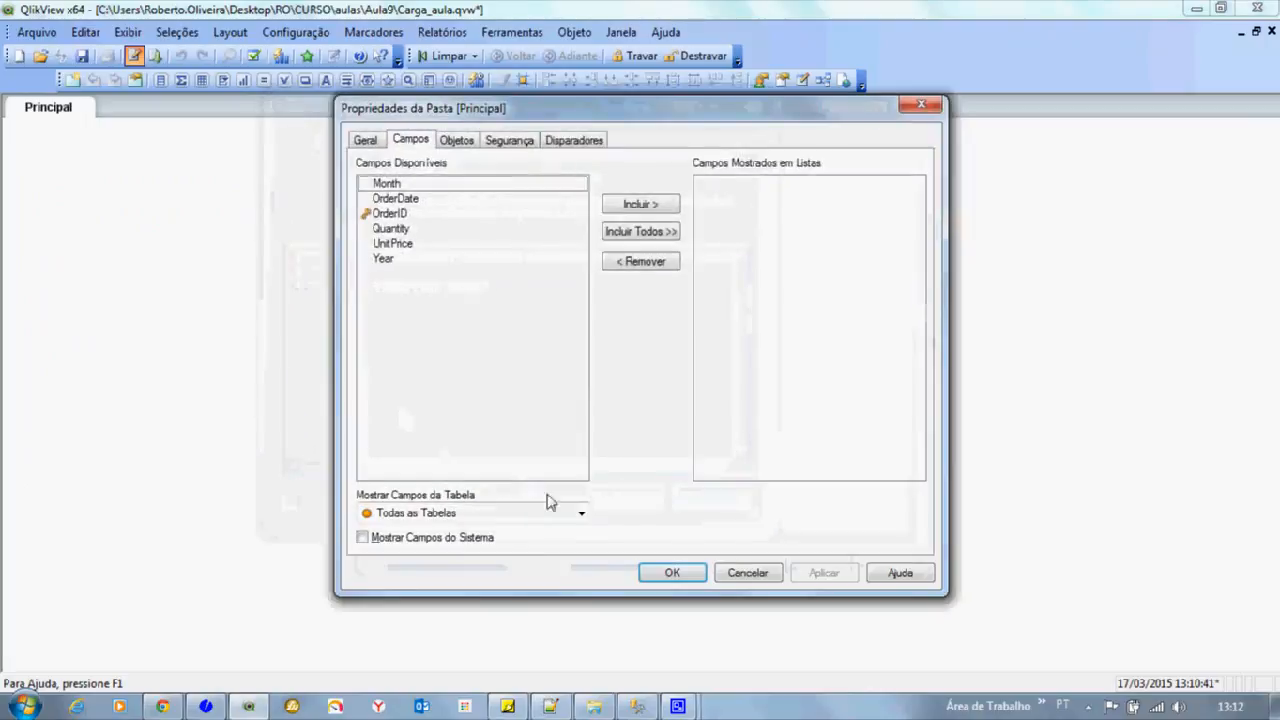
pyautogui.click(658, 572)
# Step: Preview the Orders table in the table viewer to check Month and Year against the full OrderDate, then close the viewer
pyautogui.hotkey('ctrl', 't')
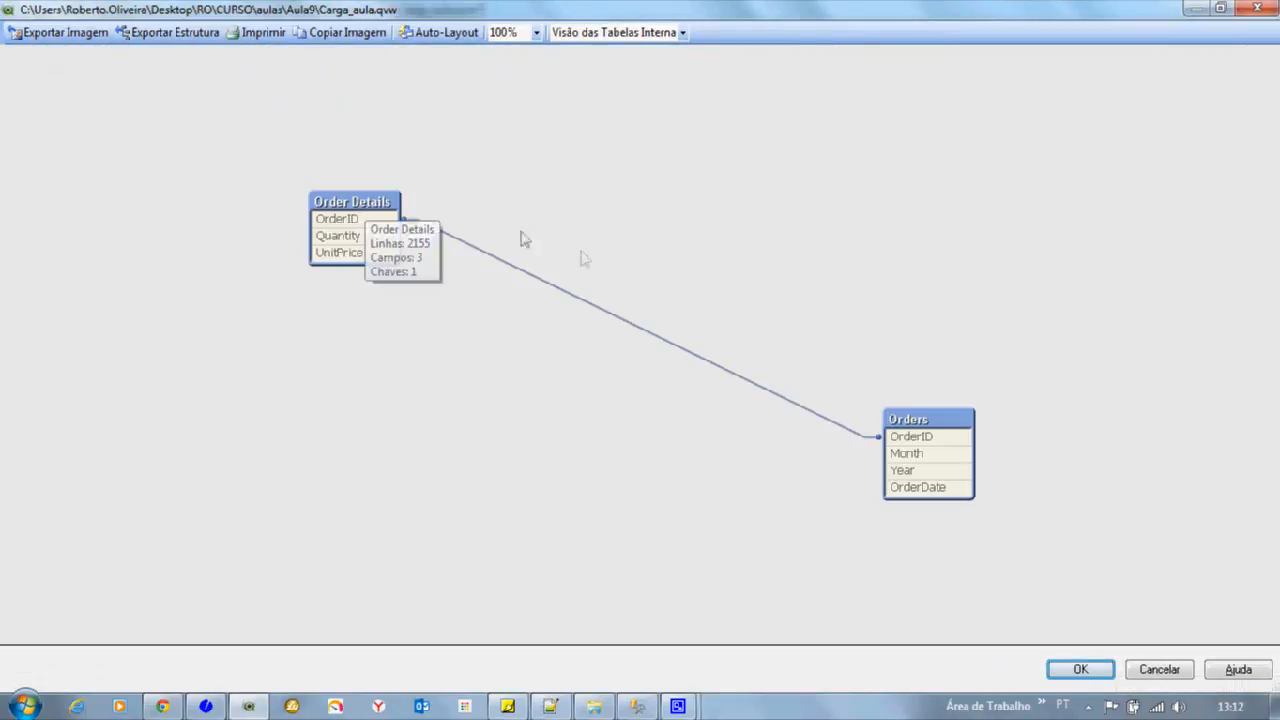
pyautogui.rightClick(905, 425)
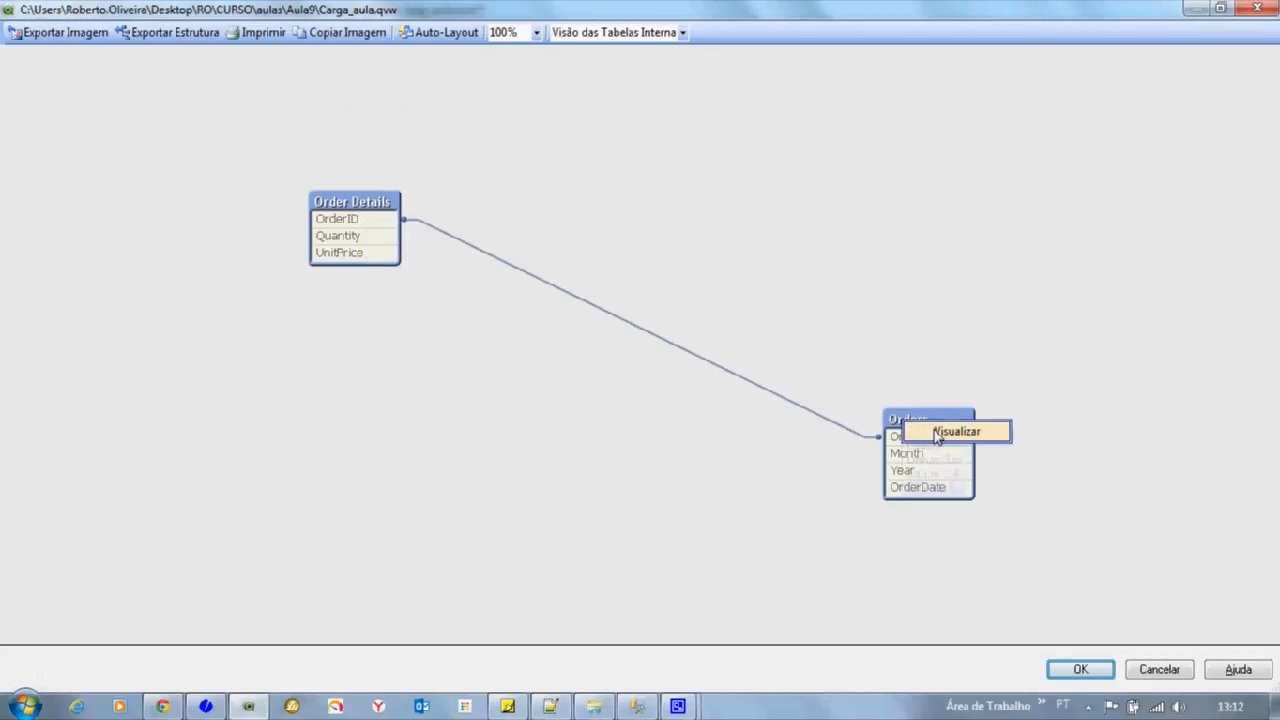
pyautogui.click(936, 432)
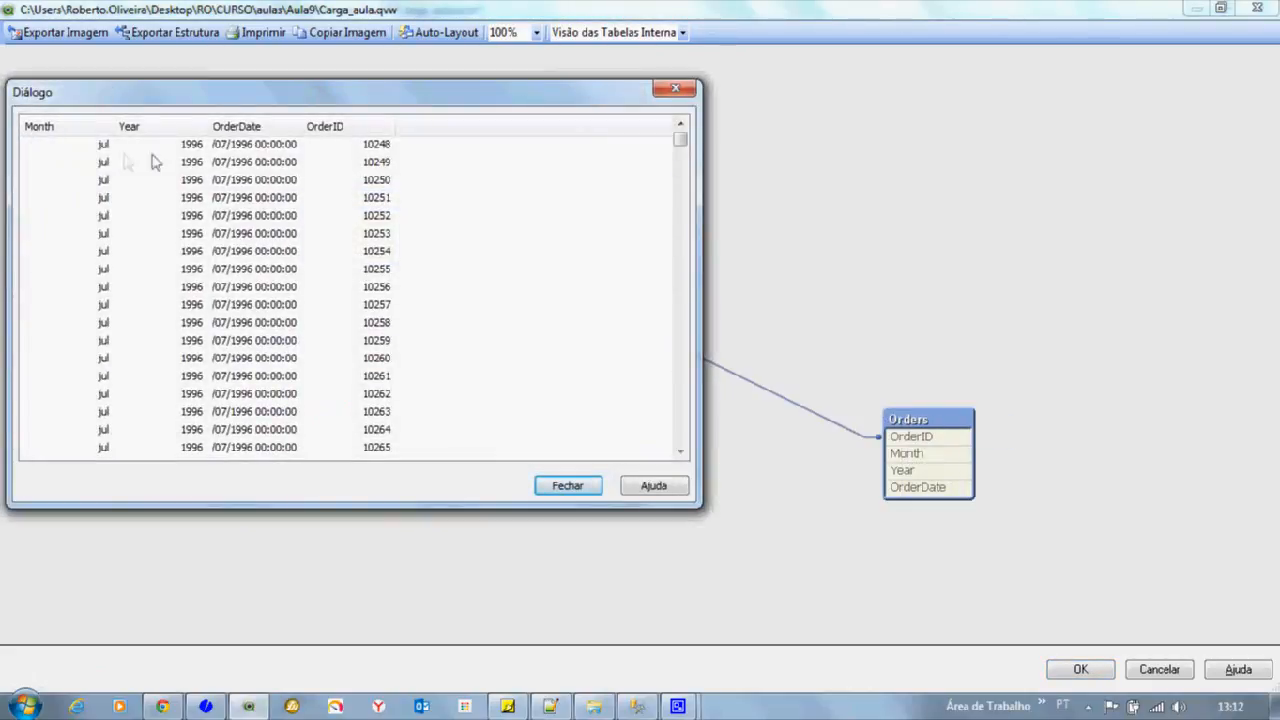
pyautogui.moveTo(301, 130); pyautogui.dragTo(372, 130)
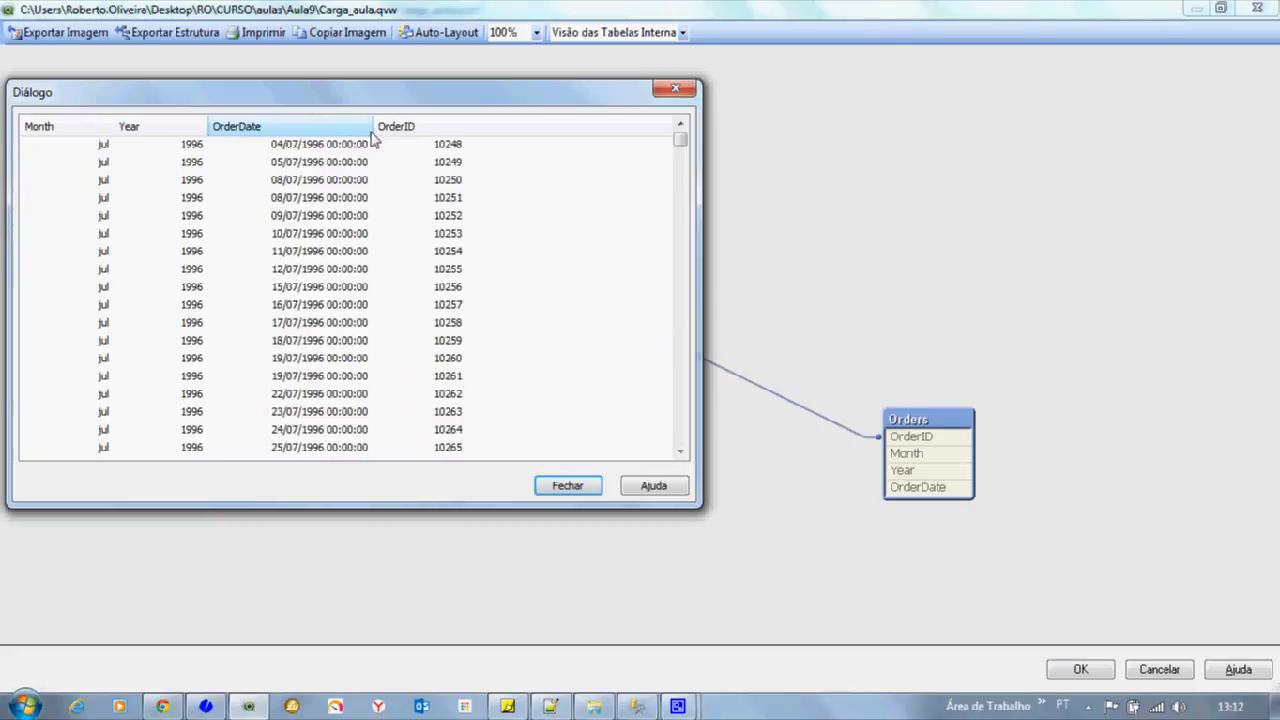
pyautogui.click(73, 153)
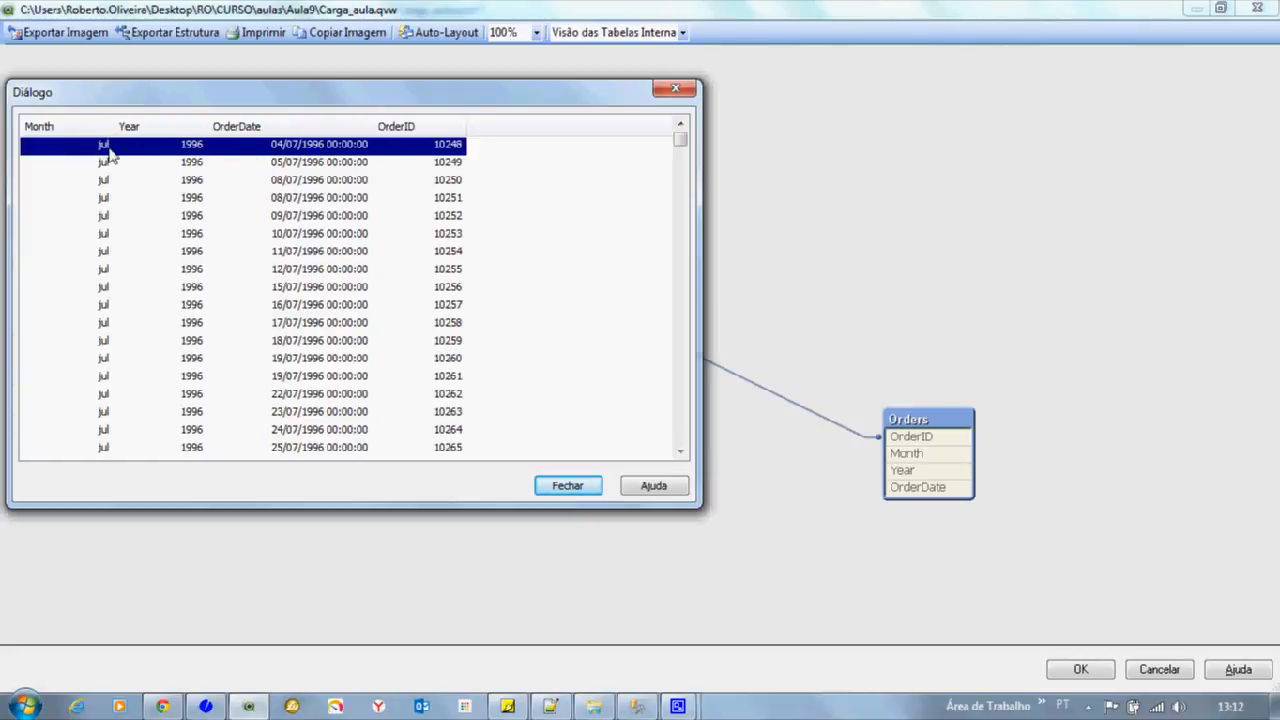
pyautogui.click(561, 490)
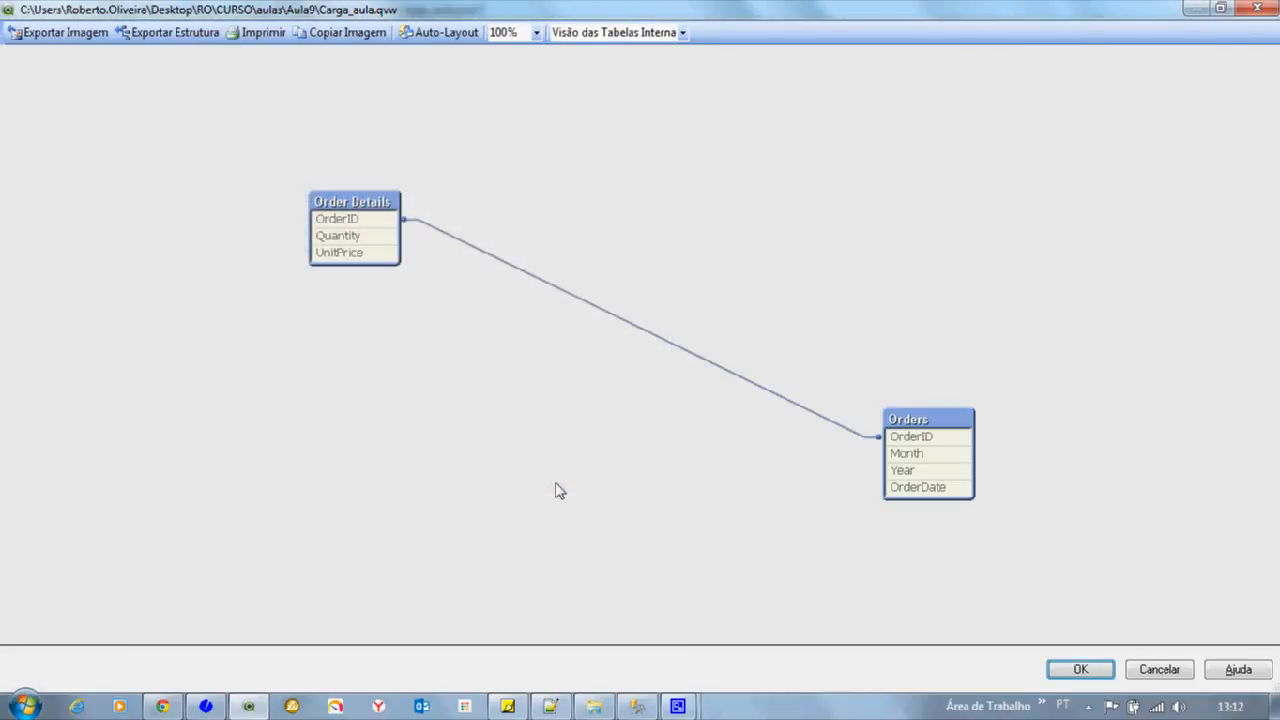
pyautogui.moveTo(950, 419); pyautogui.dragTo(850, 350)
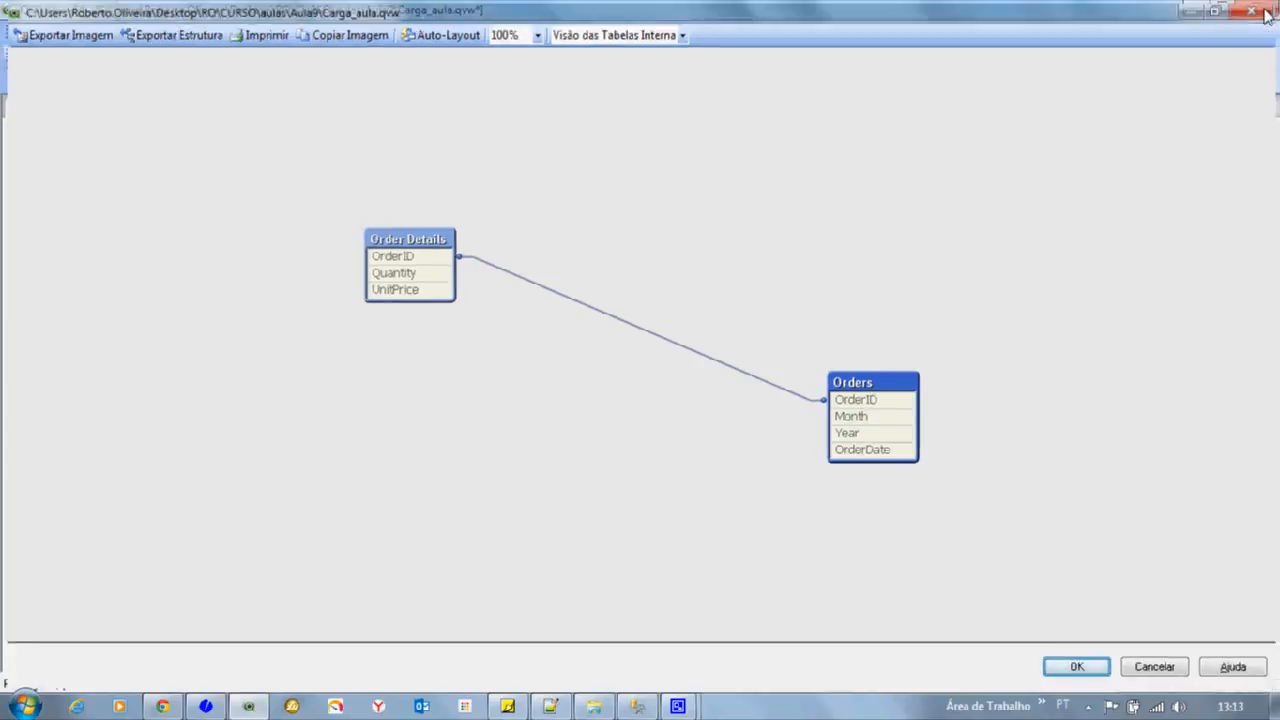
pyautogui.click(1265, 12)
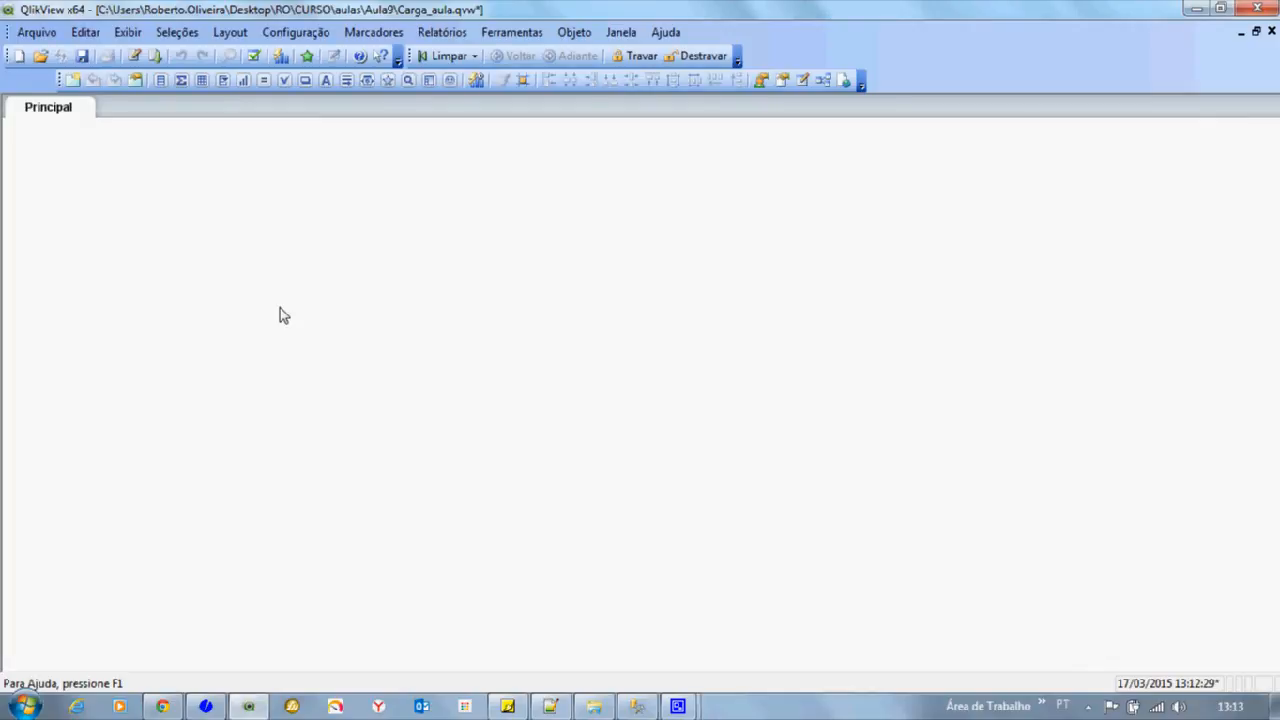
# Step: Create a new bar chart and set the title shown in the chart to "Pedidos"
pyautogui.click(243, 80)
pyautogui.click(347, 354)
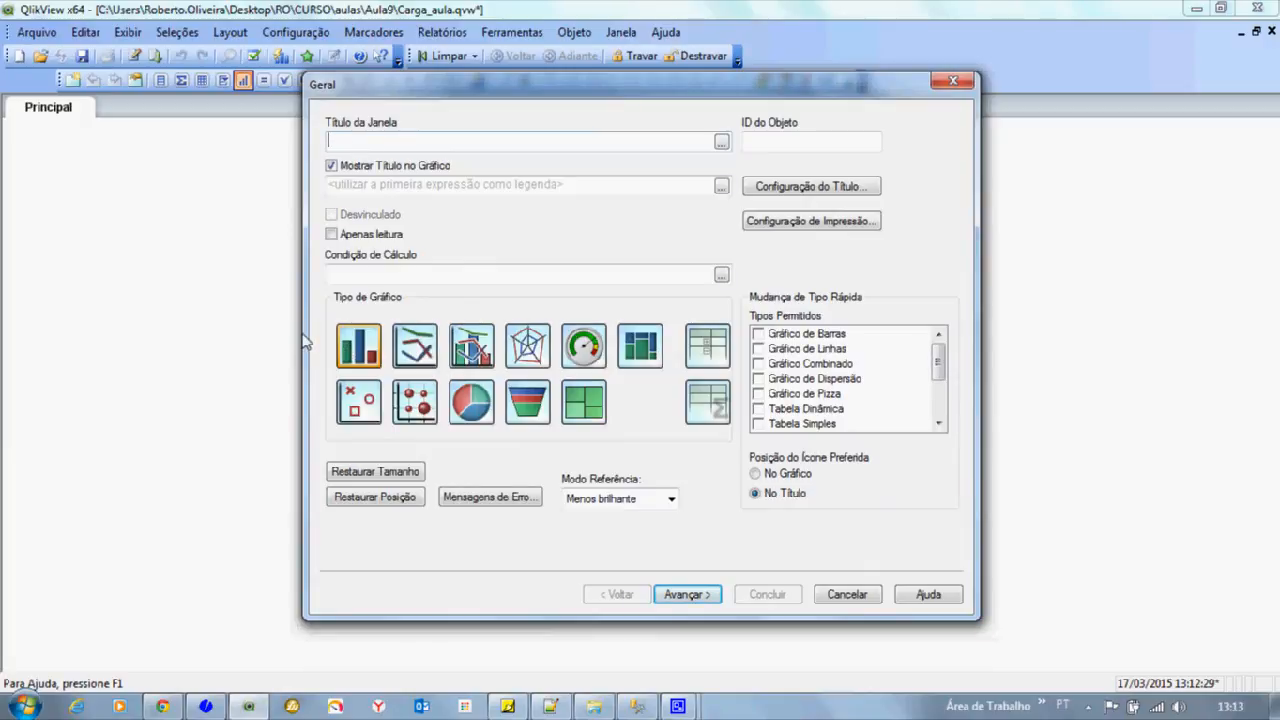
pyautogui.click(398, 187)
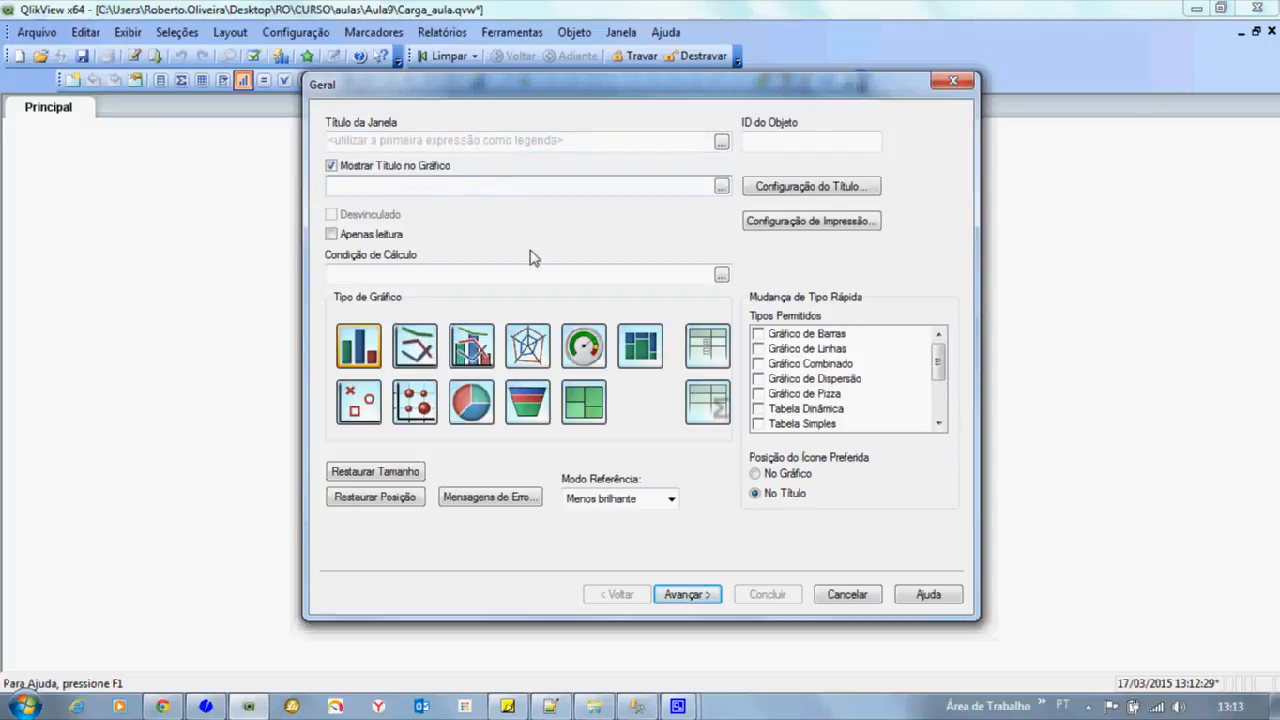
pyautogui.write('Venad')
pyautogui.press('BackSpace')
pyautogui.press('BackSpace')
pyautogui.press('BackSpace')
pyautogui.write('Pedidos')
pyautogui.click(686, 596)
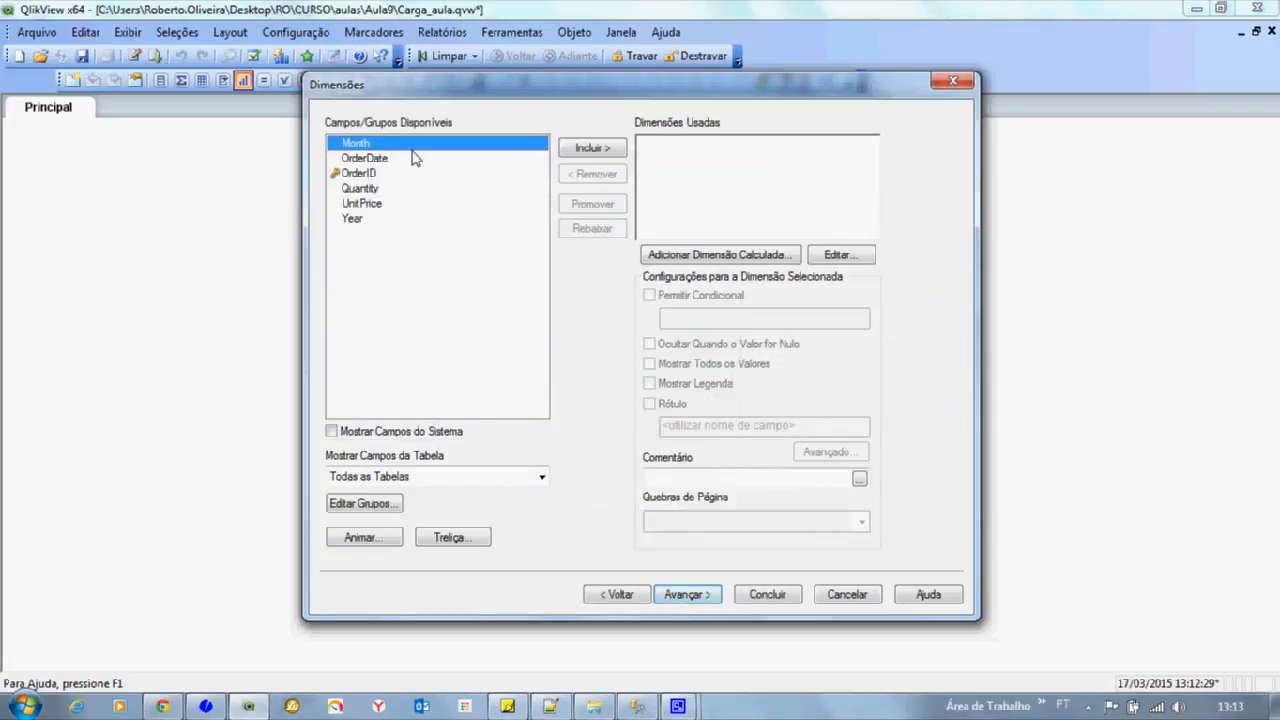
# Step: Add Month and Year as the chart's dimensions and label them "Mês" and "Ano"
pyautogui.click(592, 149)
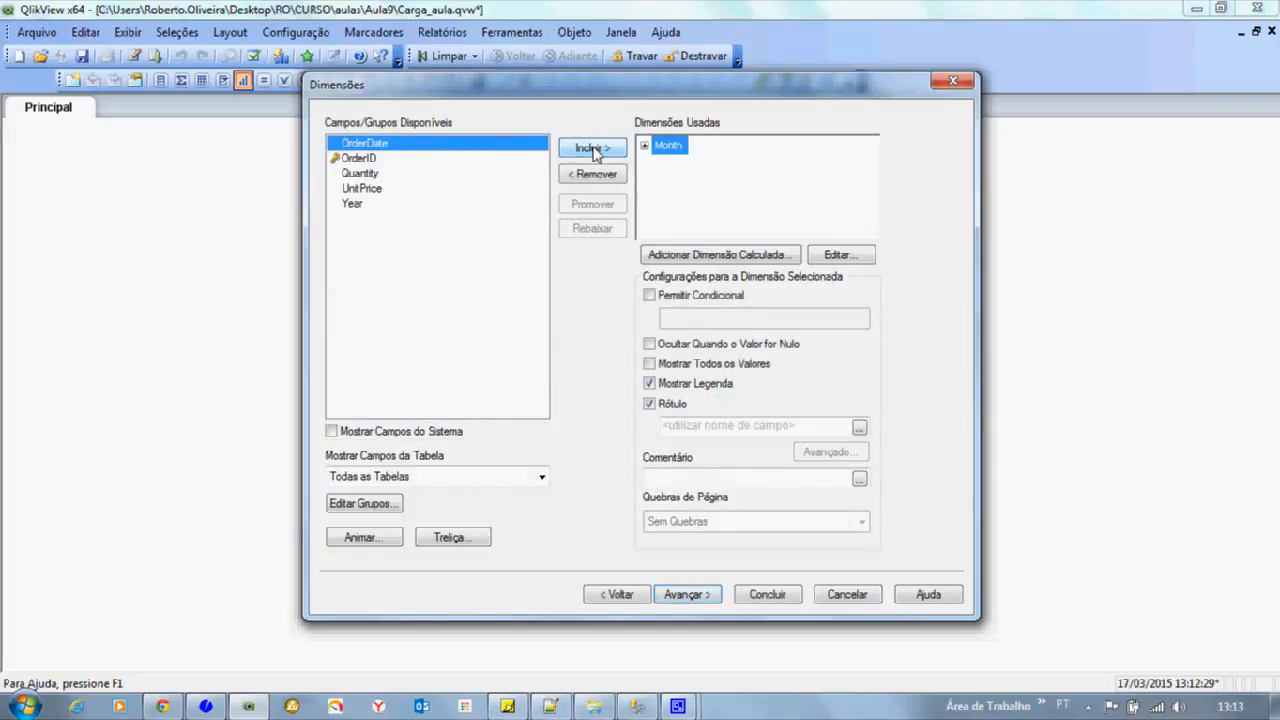
pyautogui.click(390, 205)
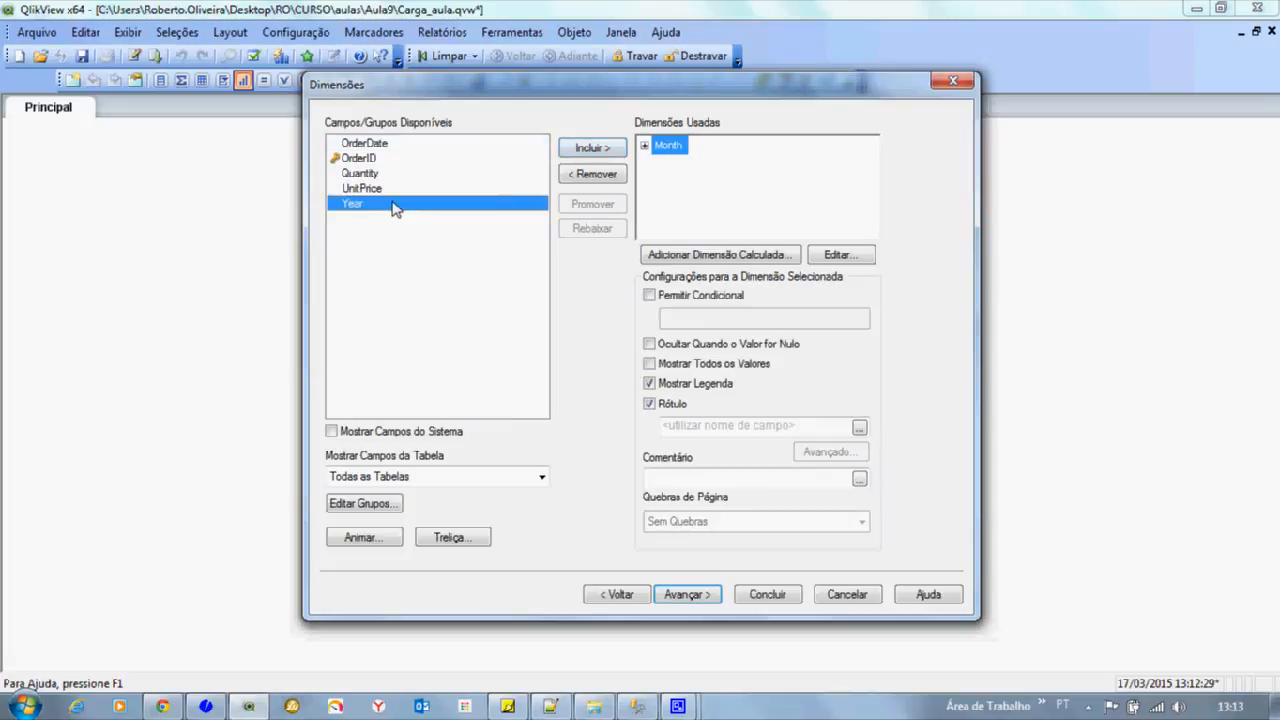
pyautogui.click(603, 150)
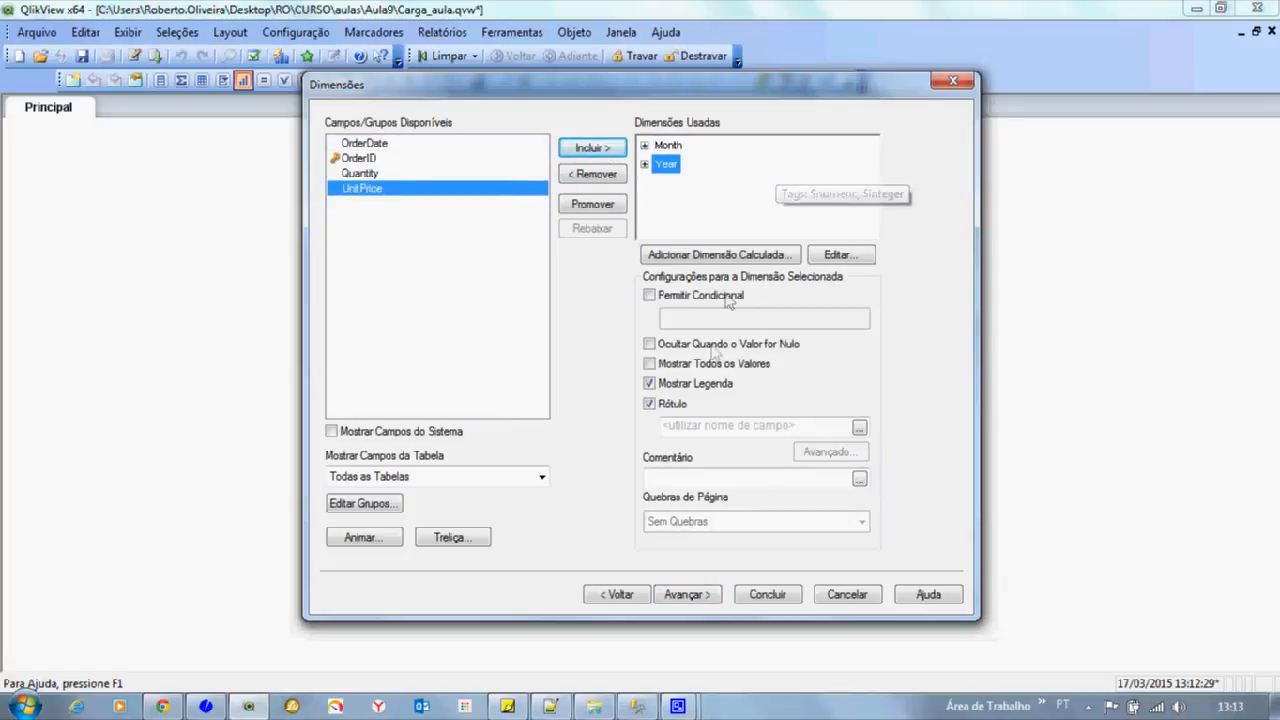
pyautogui.click(678, 147)
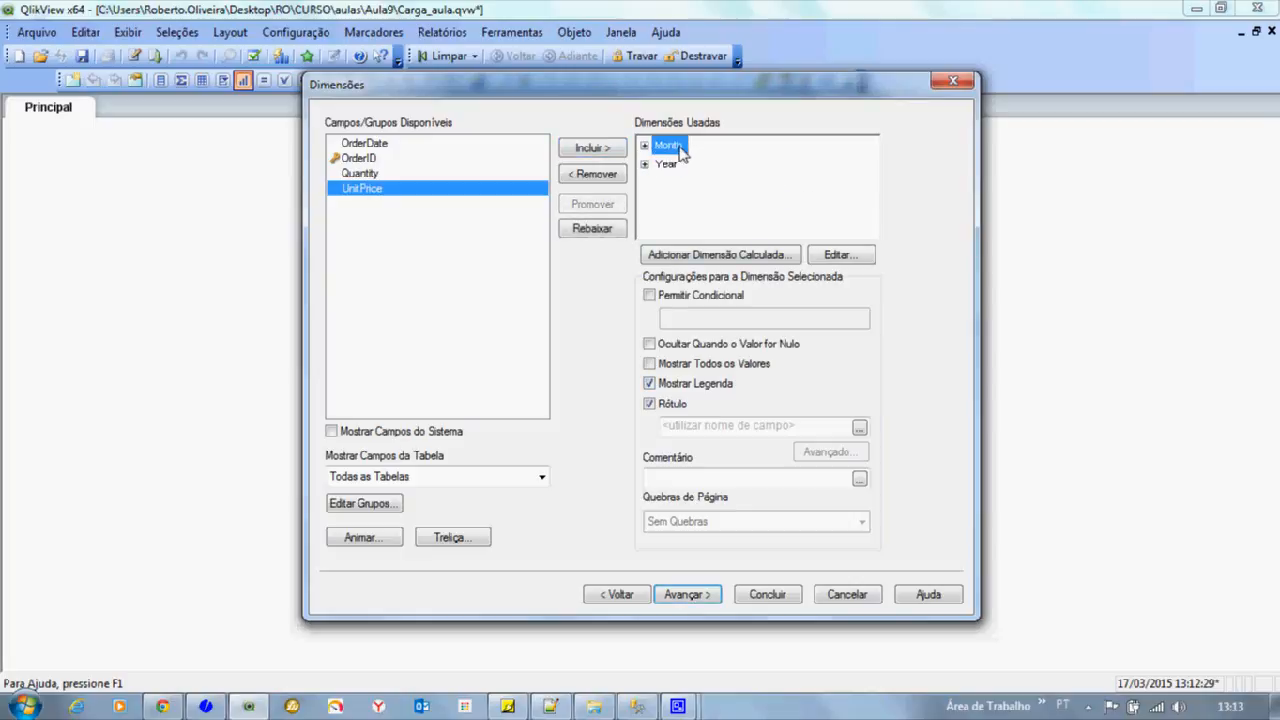
pyautogui.click(688, 428)
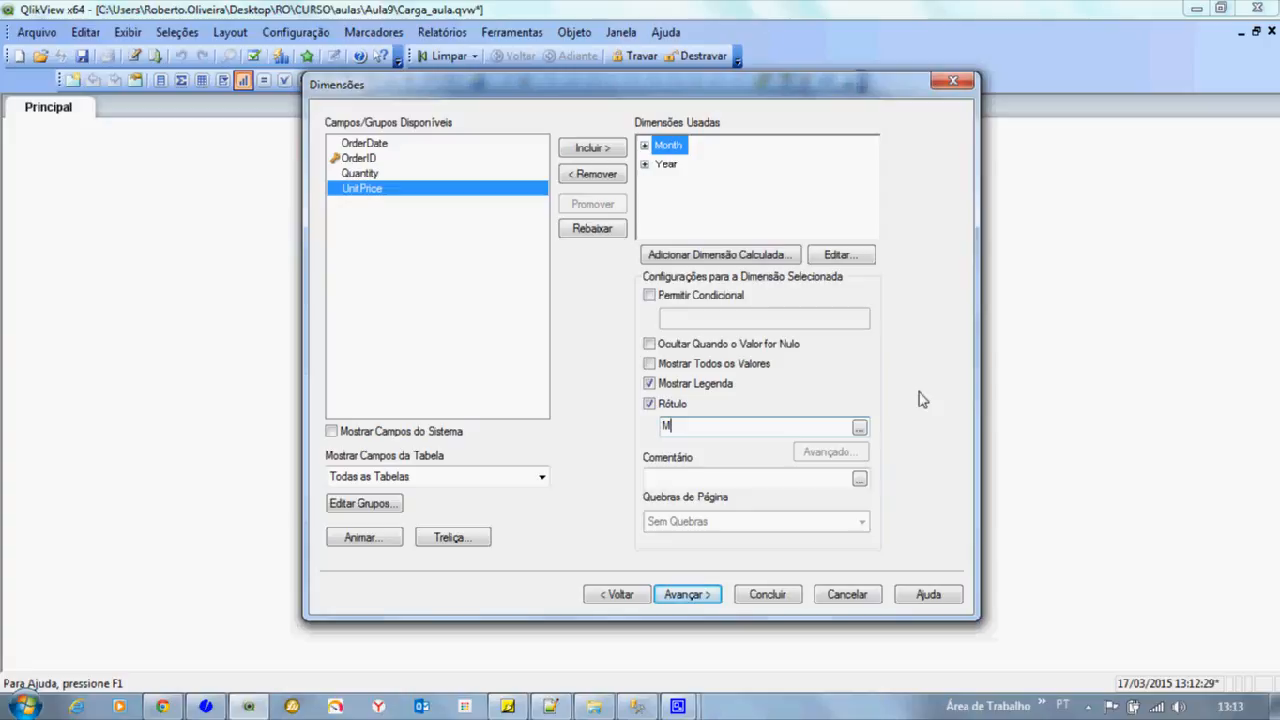
pyautogui.click(670, 166)
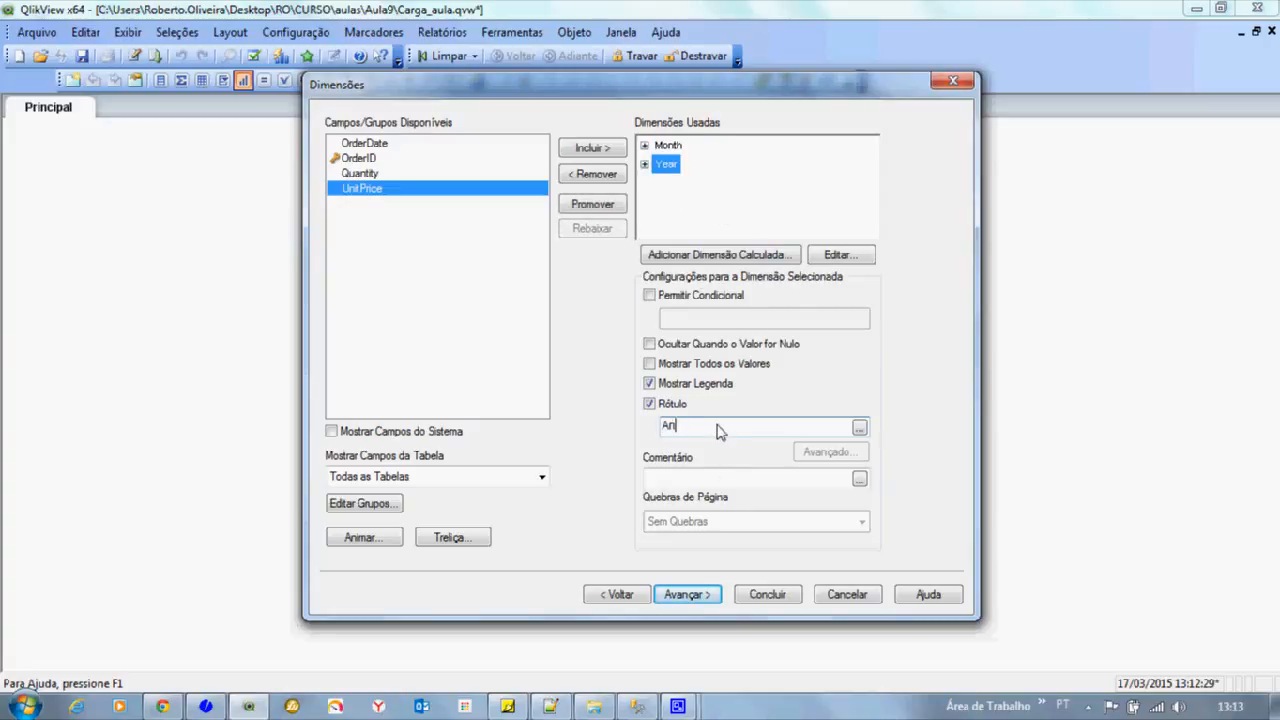
pyautogui.click(684, 594)
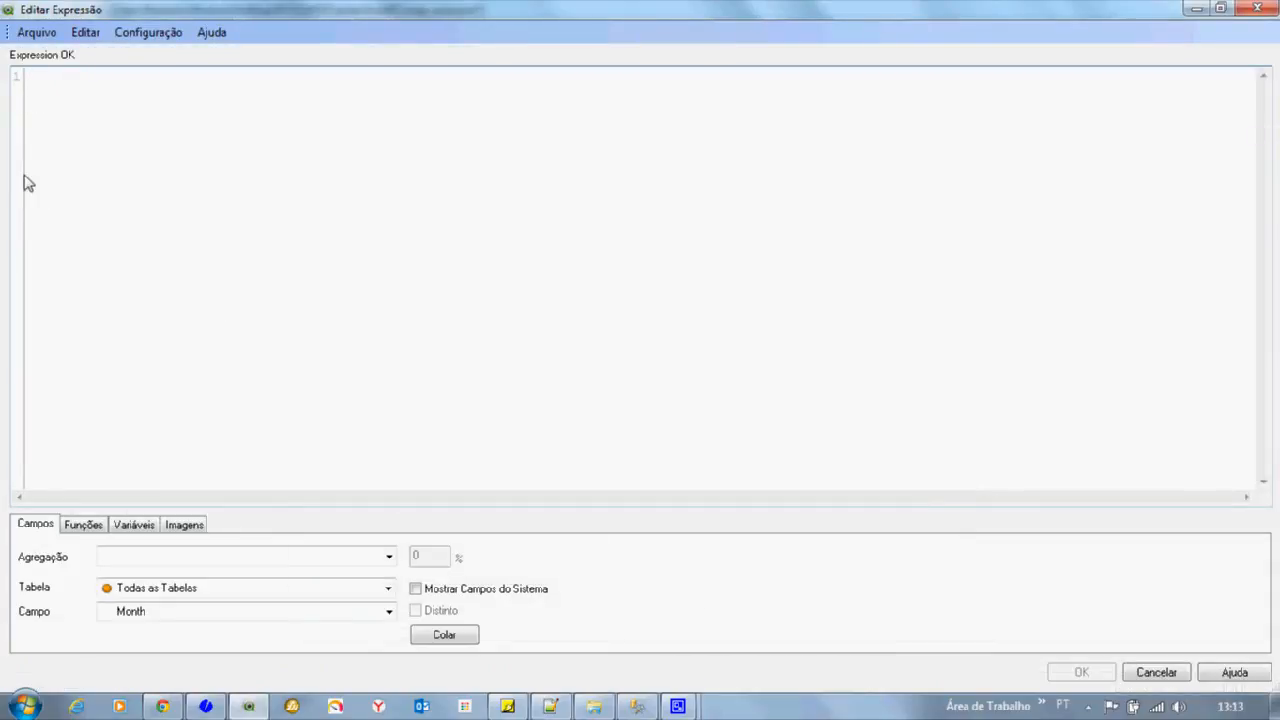
# Step: Define the chart expression as =Sum(Quantity*UnitPrice), inserting the Quantity and UnitPrice fields from the field list
pyautogui.moveTo(280, 12); pyautogui.dragTo(322, 44)
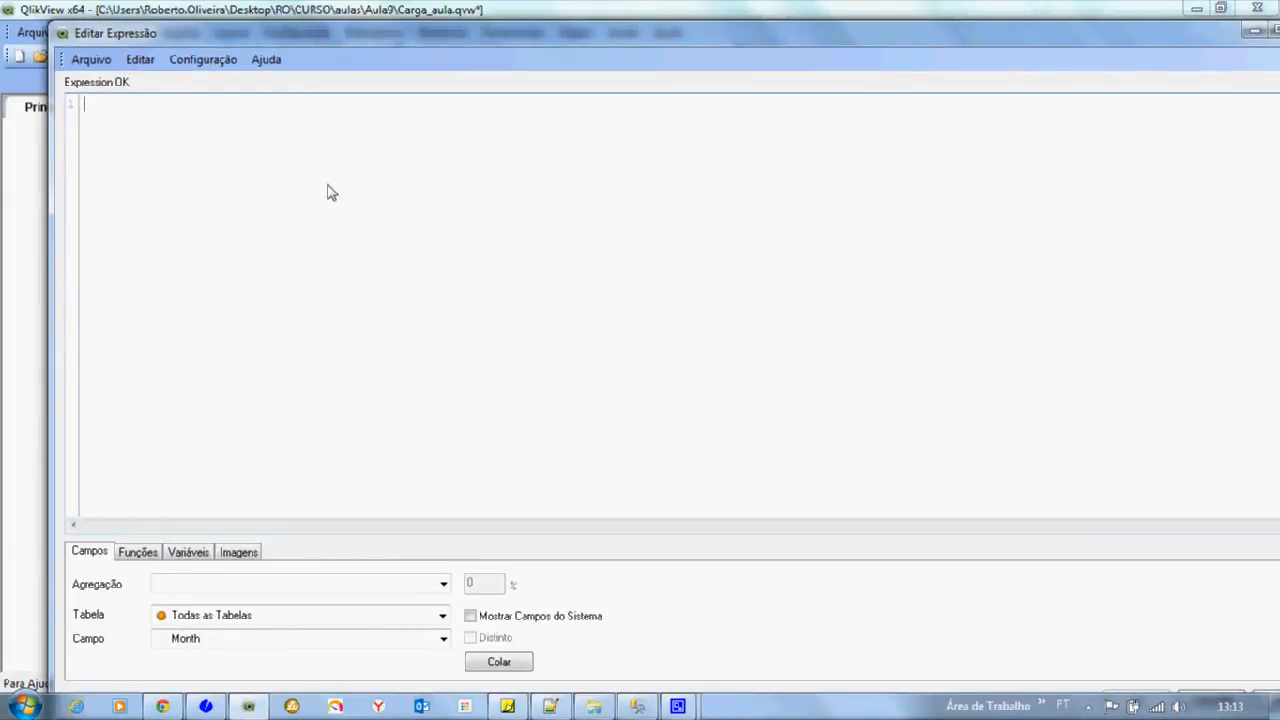
pyautogui.moveTo(420, 31); pyautogui.dragTo(418, 23)
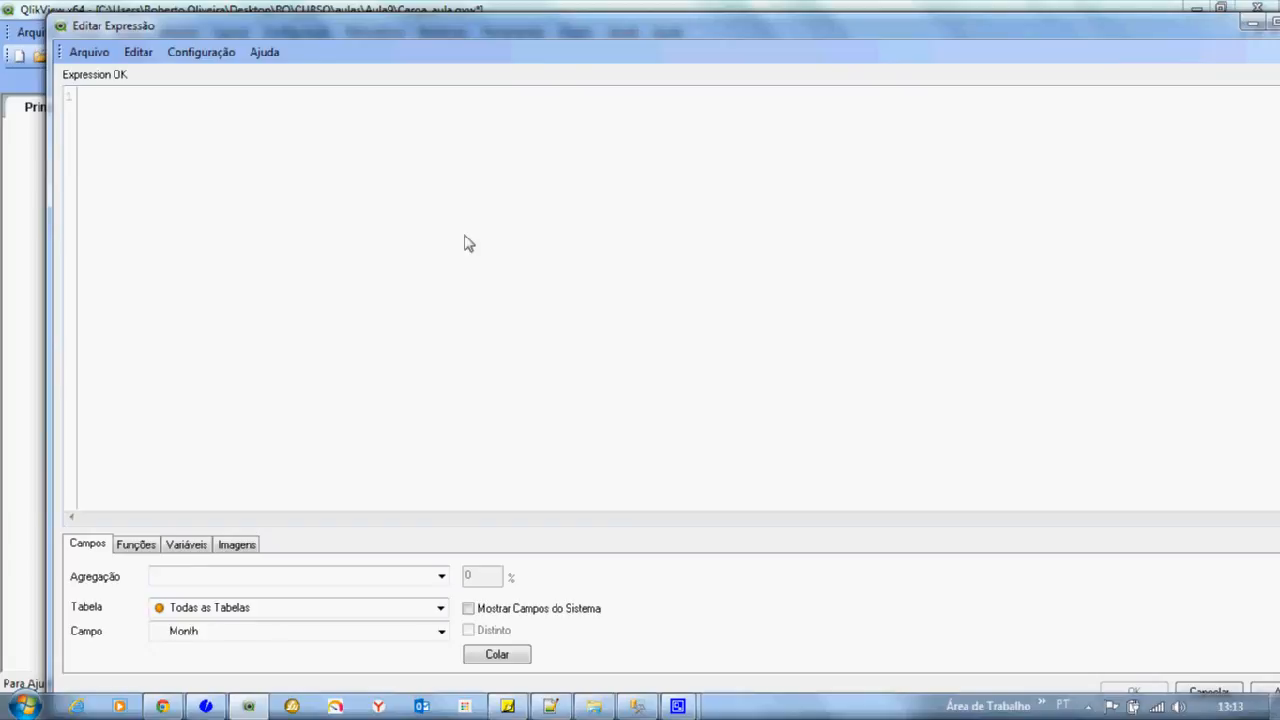
pyautogui.write('=Sum')
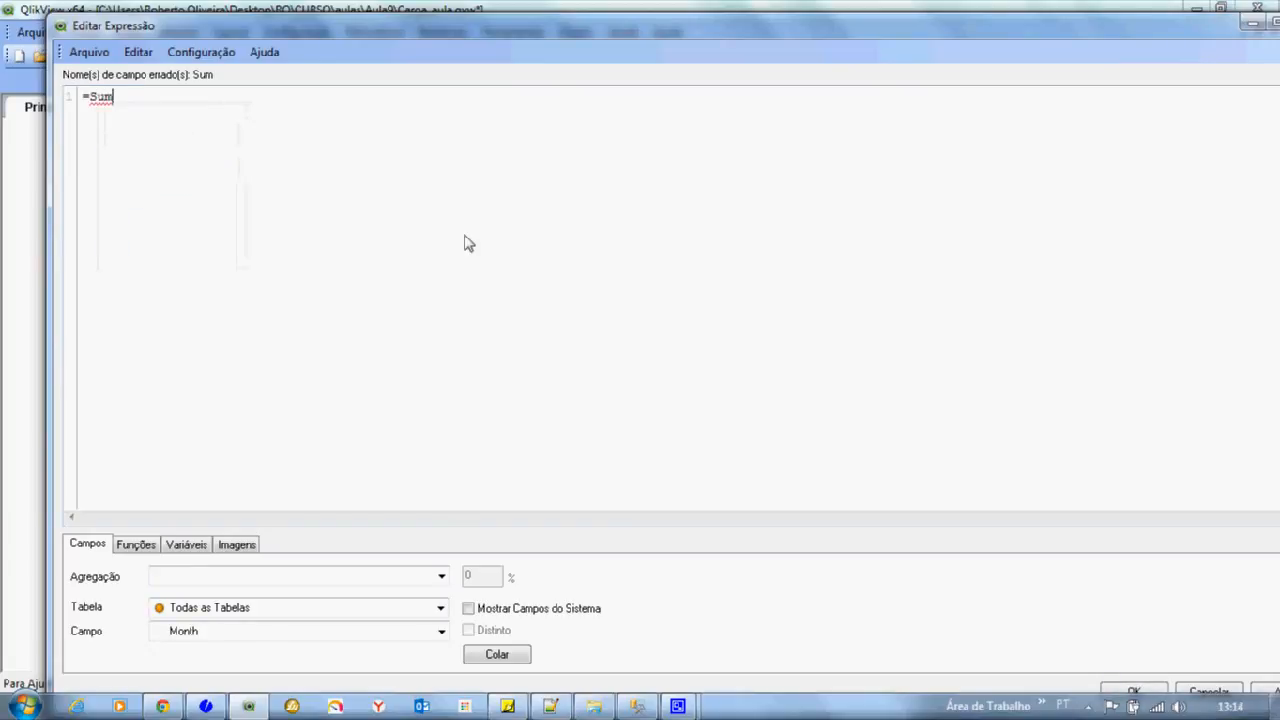
pyautogui.write('(')
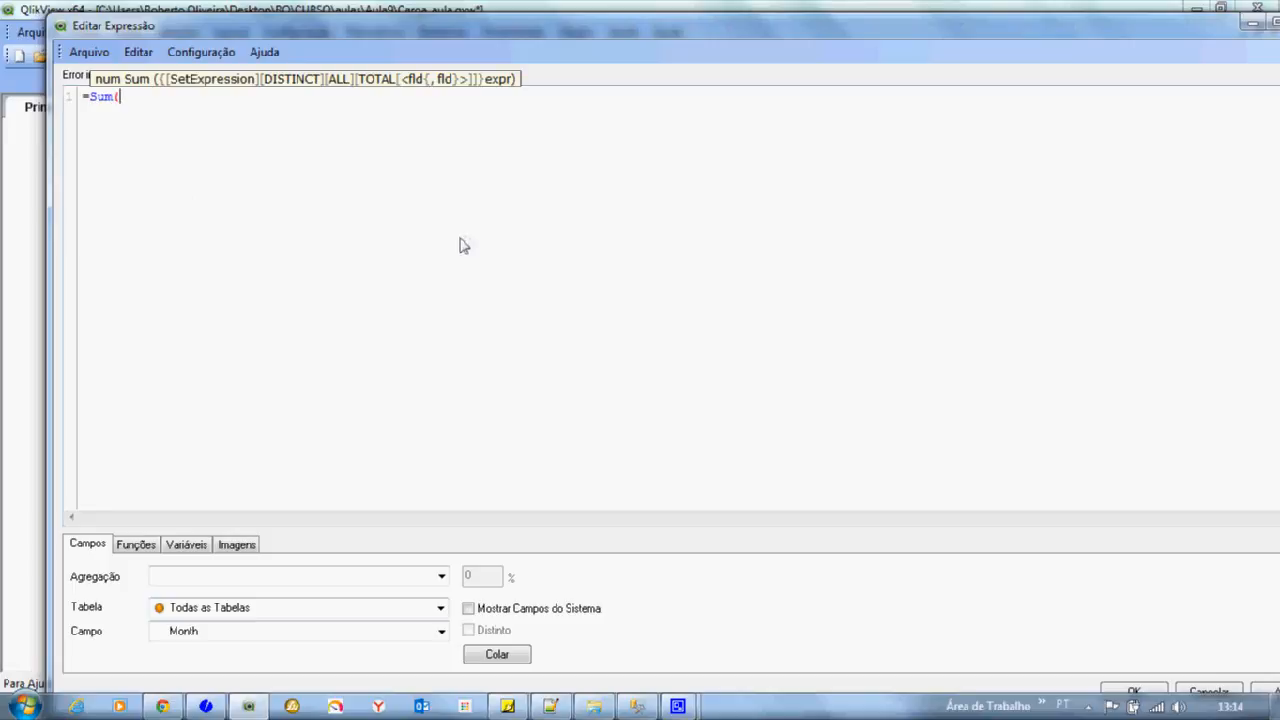
pyautogui.click(249, 640)
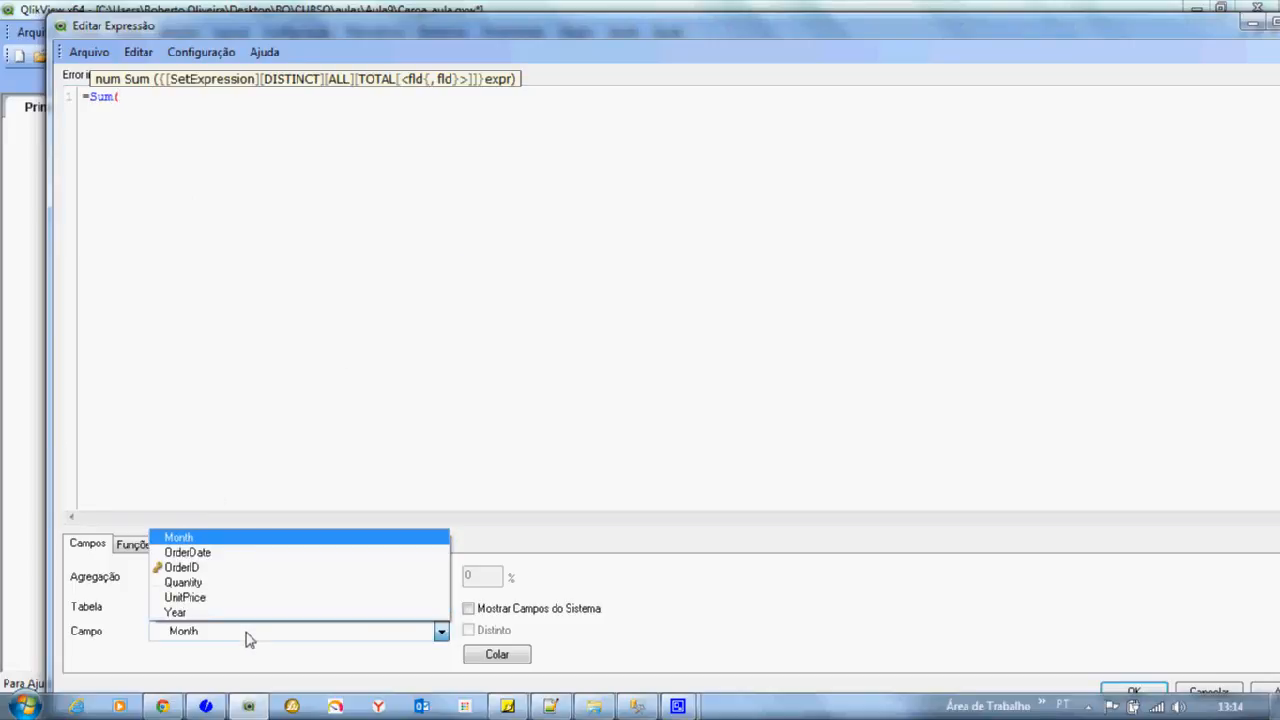
pyautogui.click(231, 583)
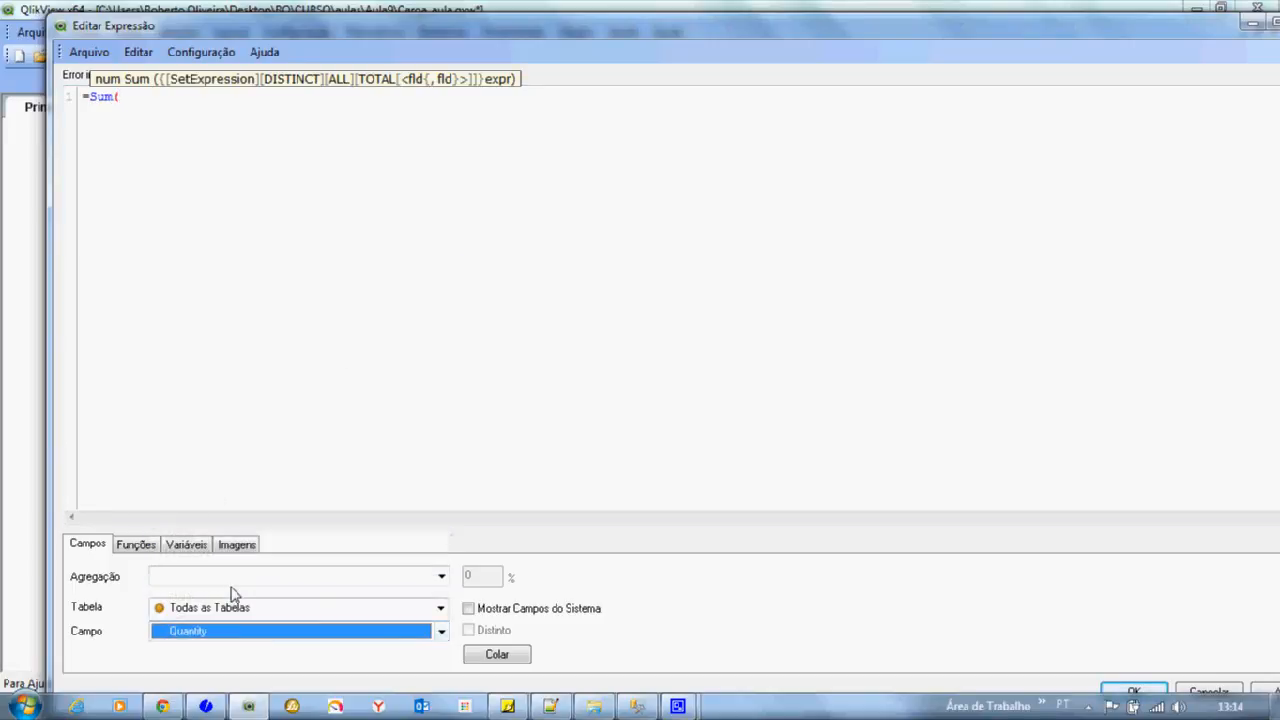
pyautogui.click(497, 655)
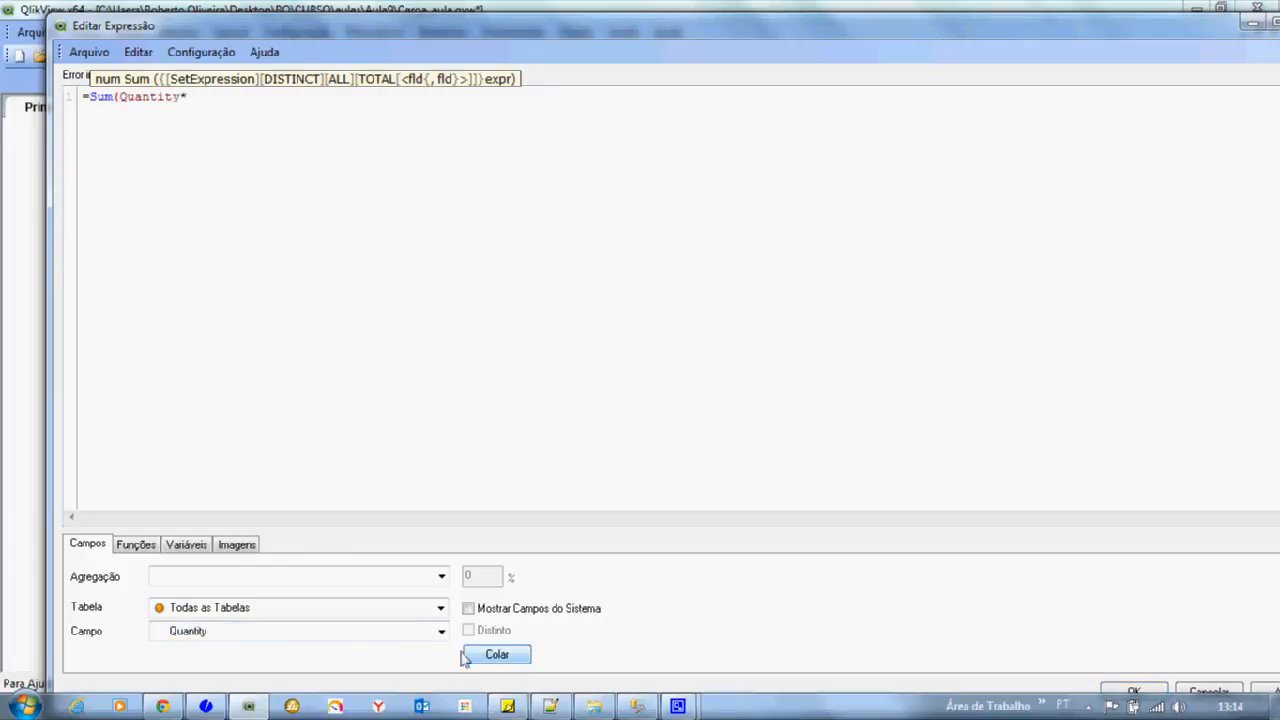
pyautogui.click(260, 638)
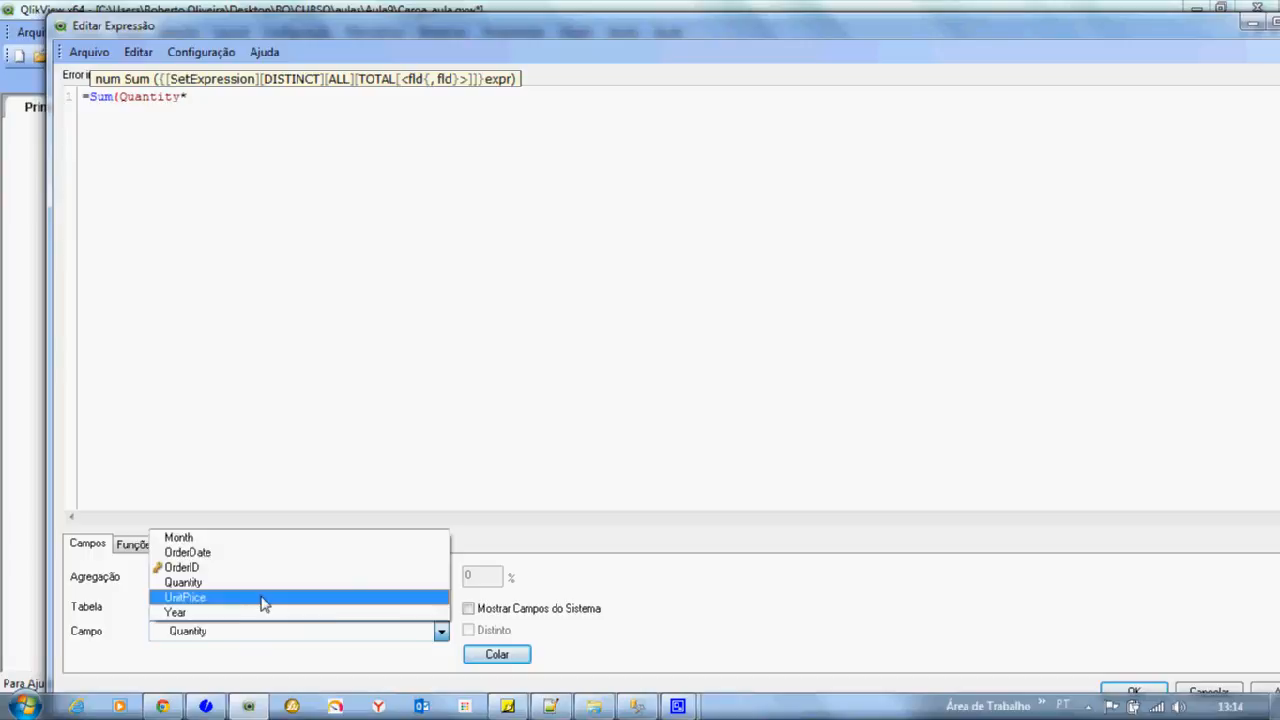
pyautogui.click(260, 598)
pyautogui.click(500, 656)
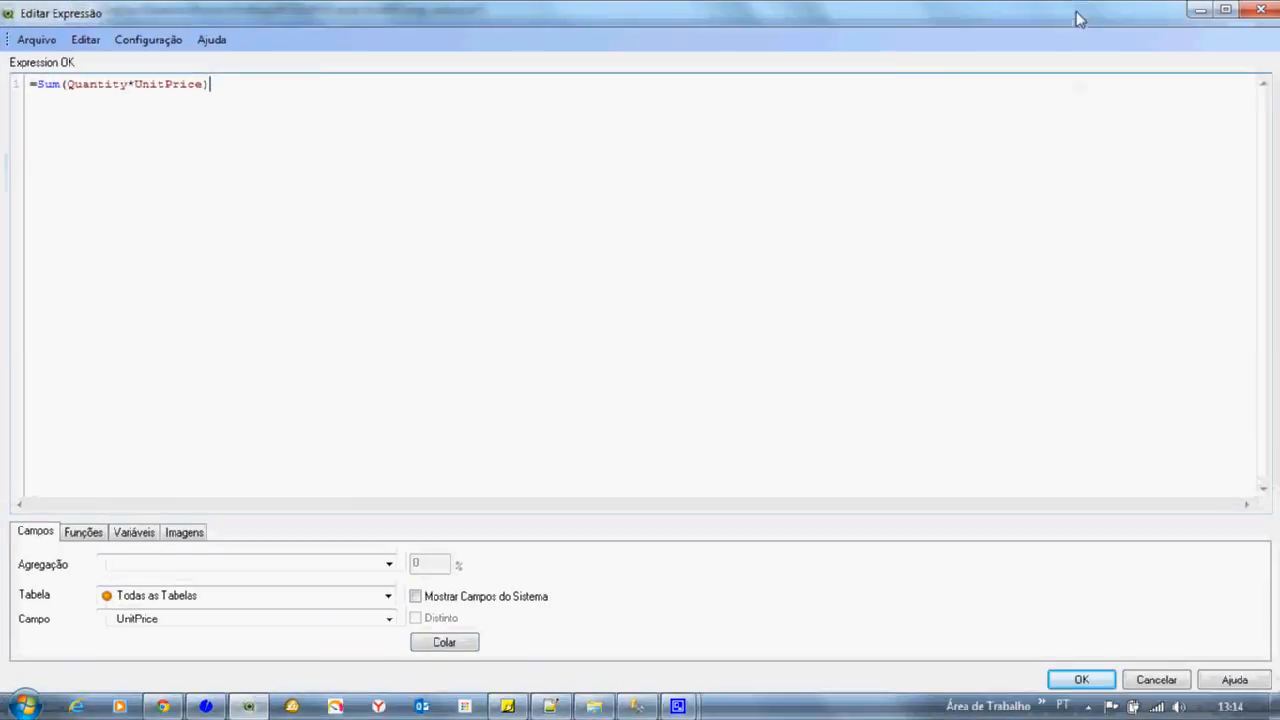
pyautogui.click(1081, 679)
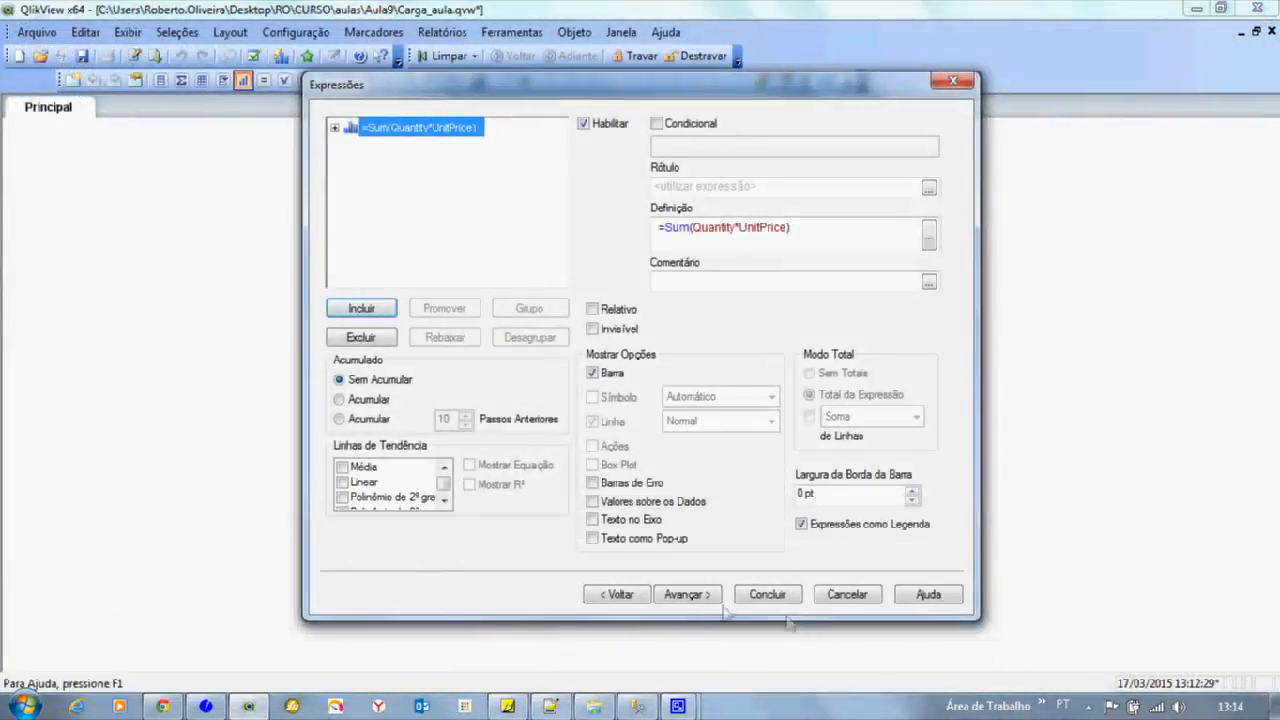
# Step: Finish the chart with Mês sorted by ascending numeric value and default style settings, and reposition and enlarge it on the sheet
pyautogui.click(687, 595)
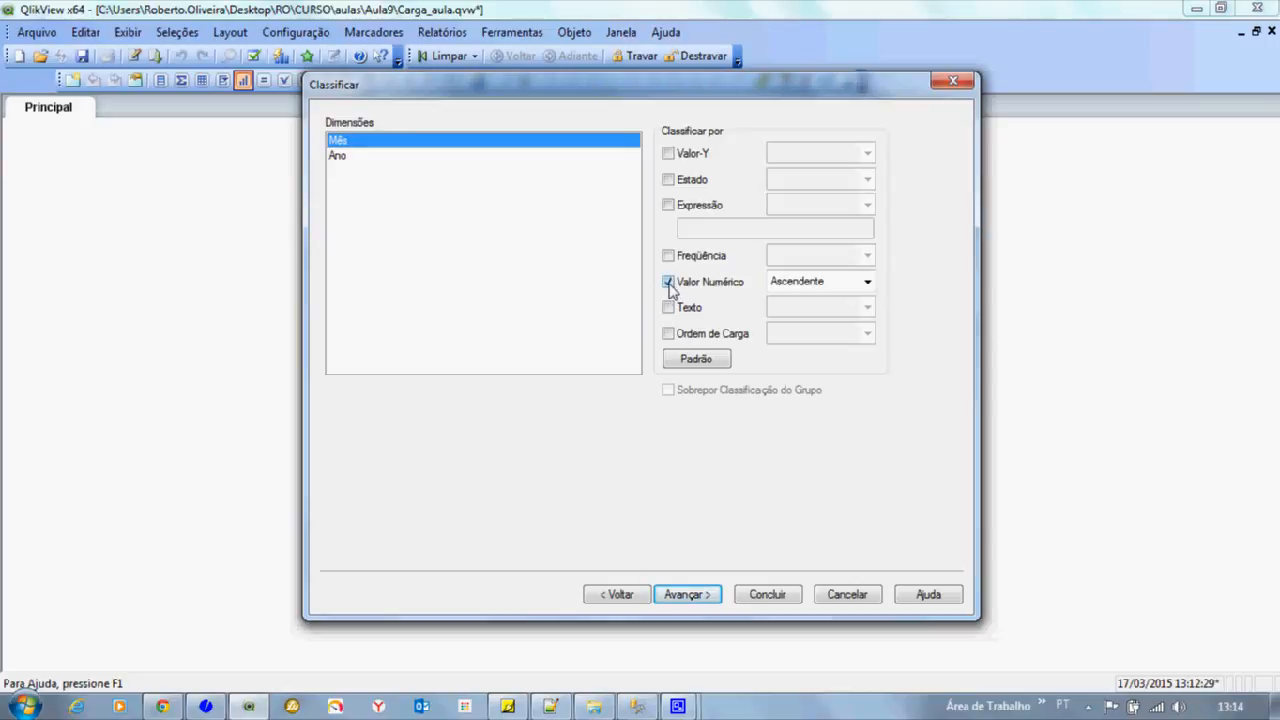
pyautogui.click(690, 594)
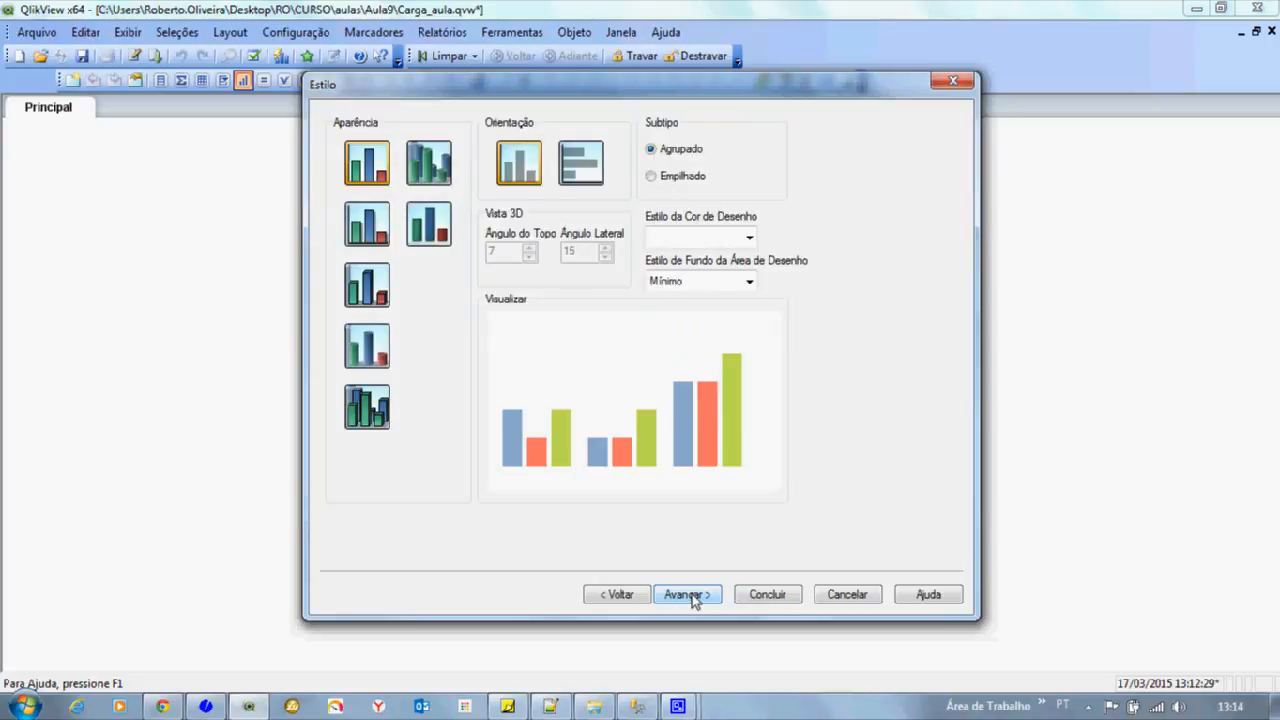
pyautogui.click(692, 594)
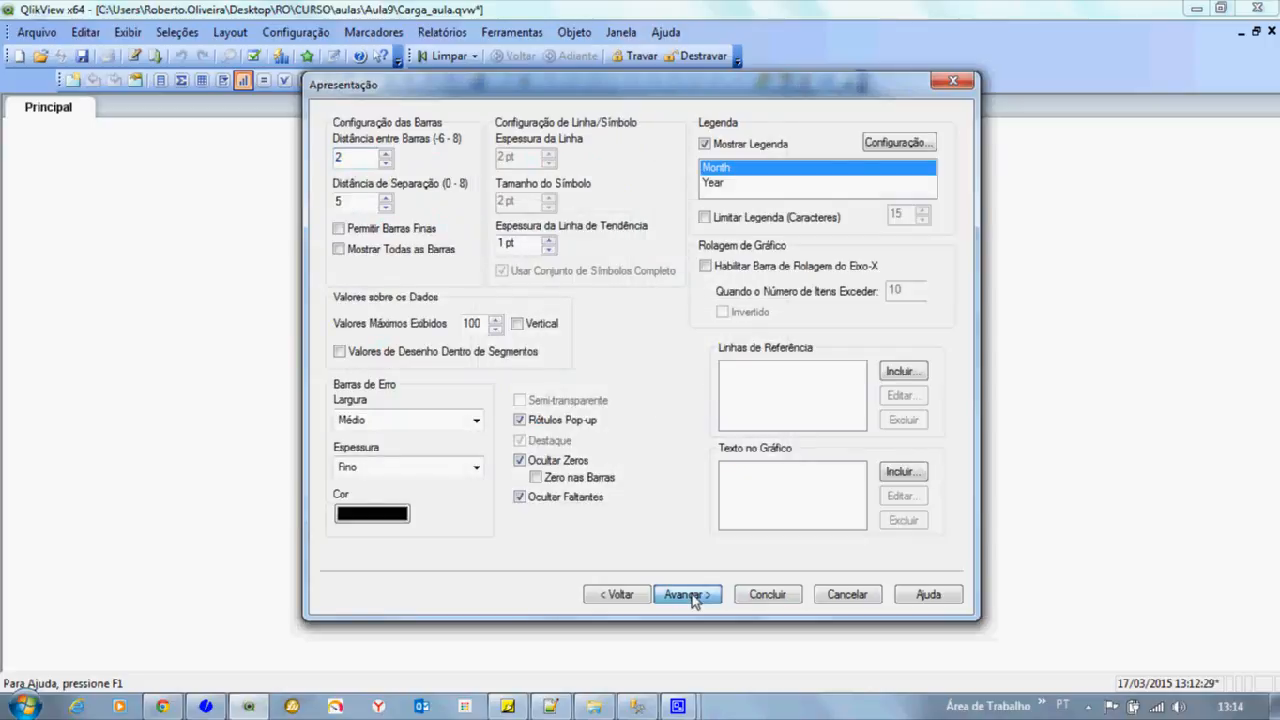
pyautogui.click(692, 594)
pyautogui.click(767, 594)
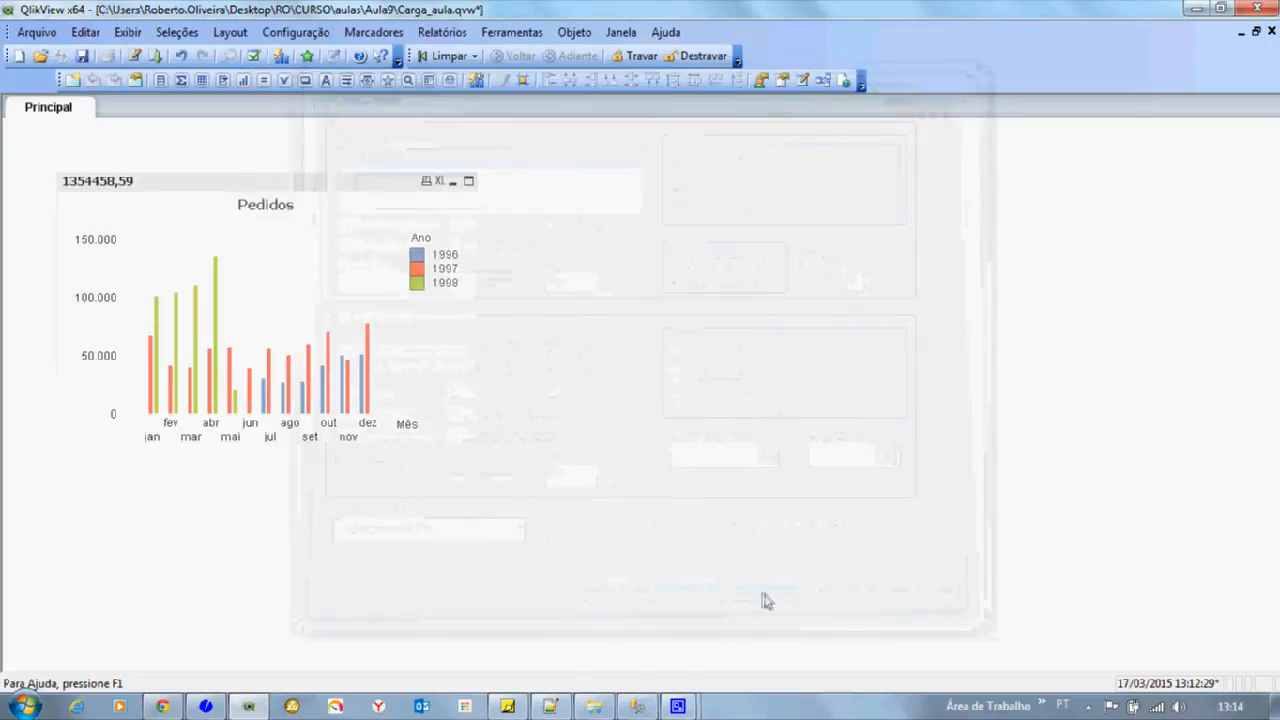
pyautogui.moveTo(266, 183); pyautogui.dragTo(368, 167)
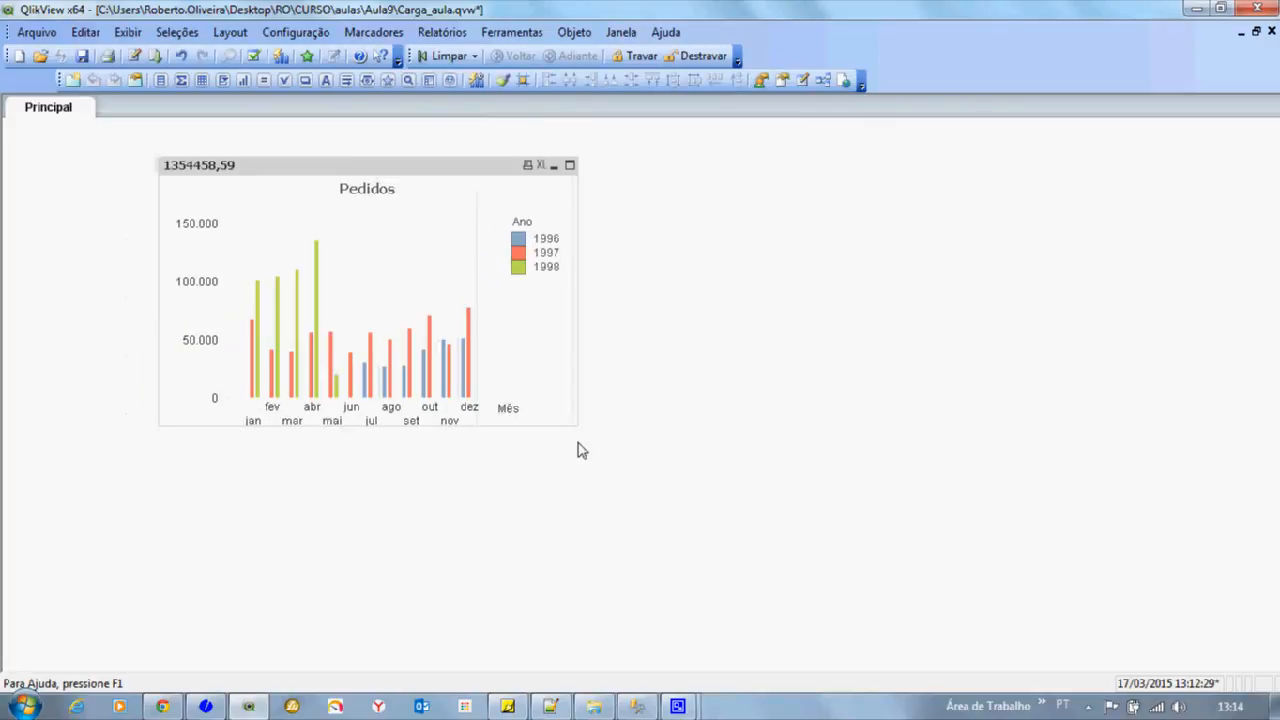
pyautogui.moveTo(575, 428); pyautogui.dragTo(869, 543)
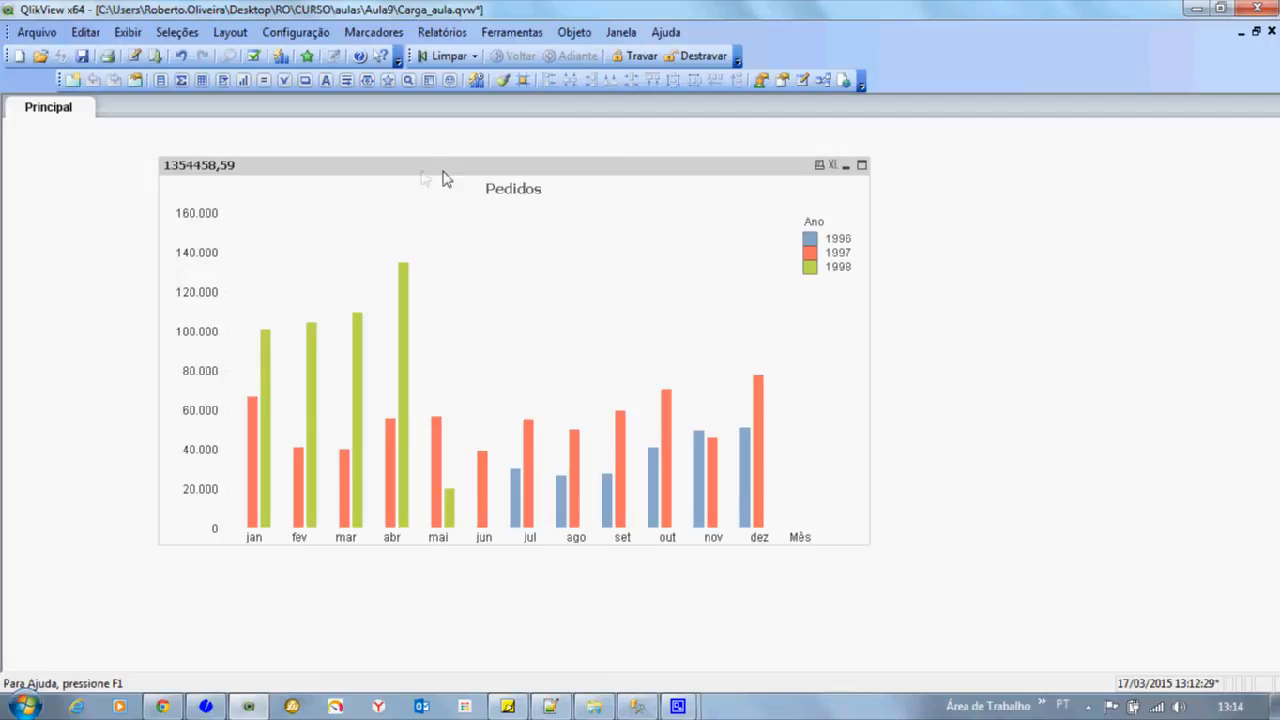
# Step: Set the chart's window title to "Pedidos" in its properties and shift the chart slightly on the sheet
pyautogui.rightClick(256, 178)
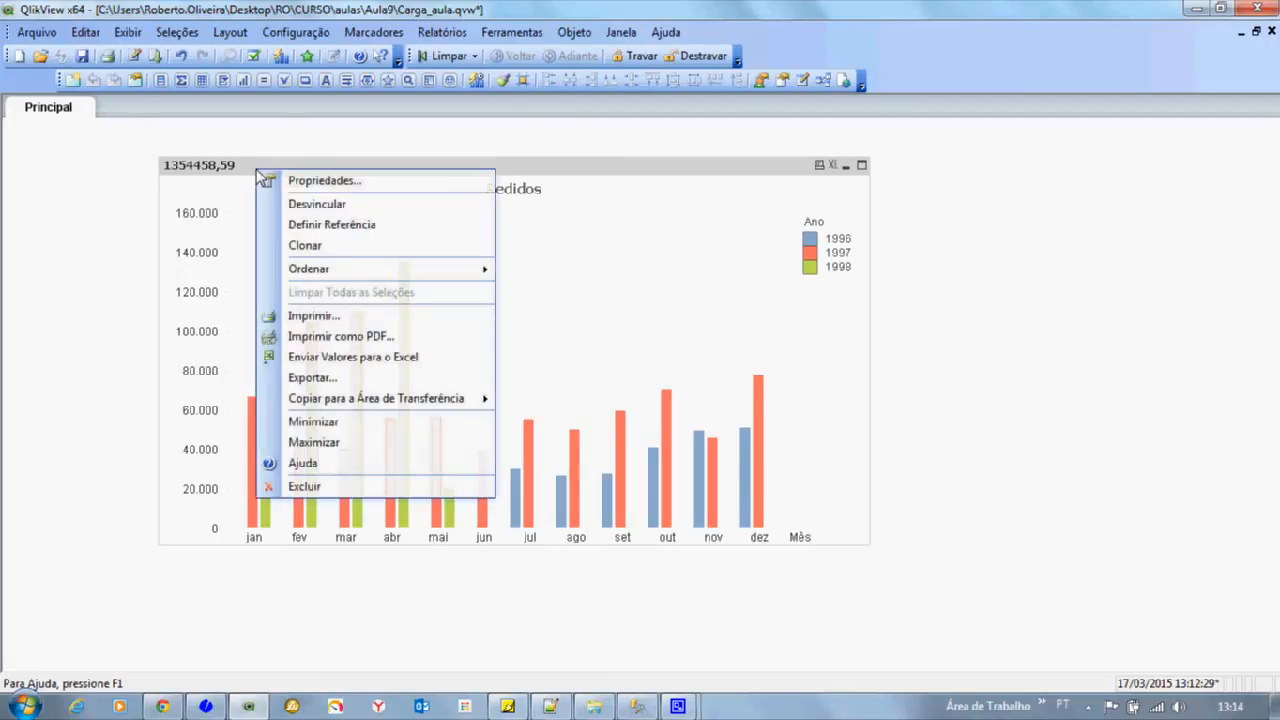
pyautogui.click(276, 182)
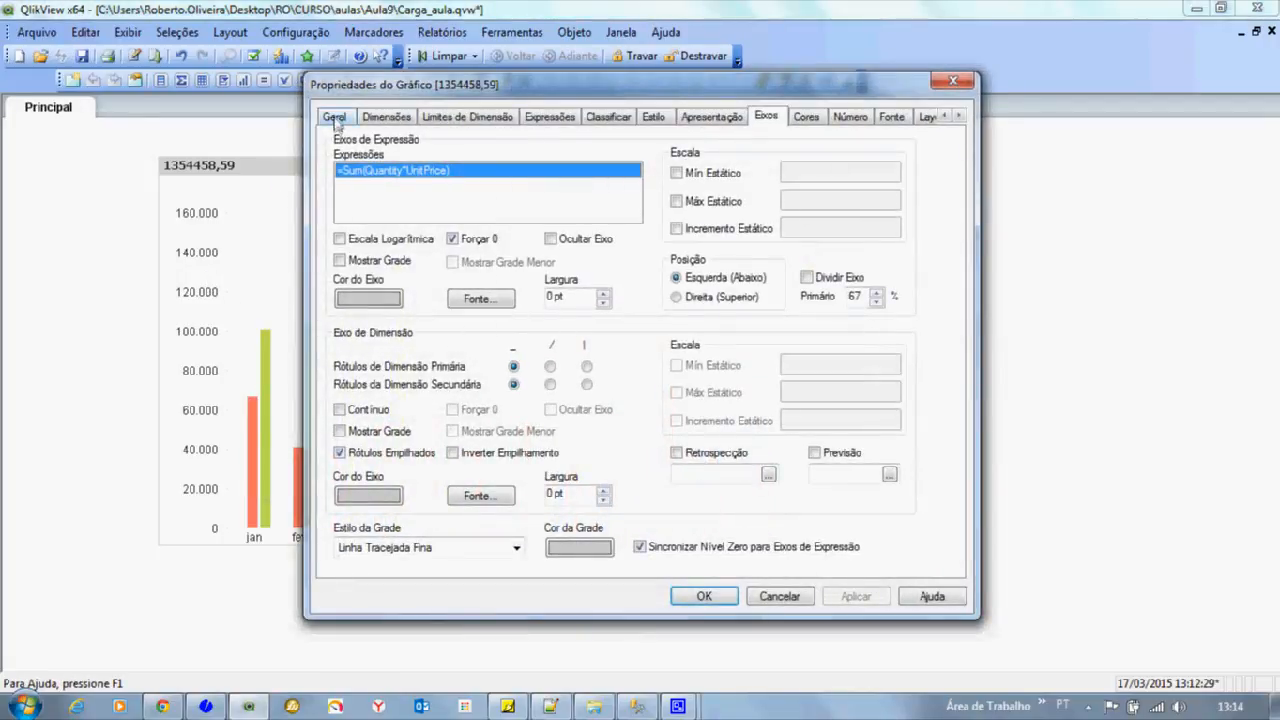
pyautogui.click(334, 117)
pyautogui.click(343, 164)
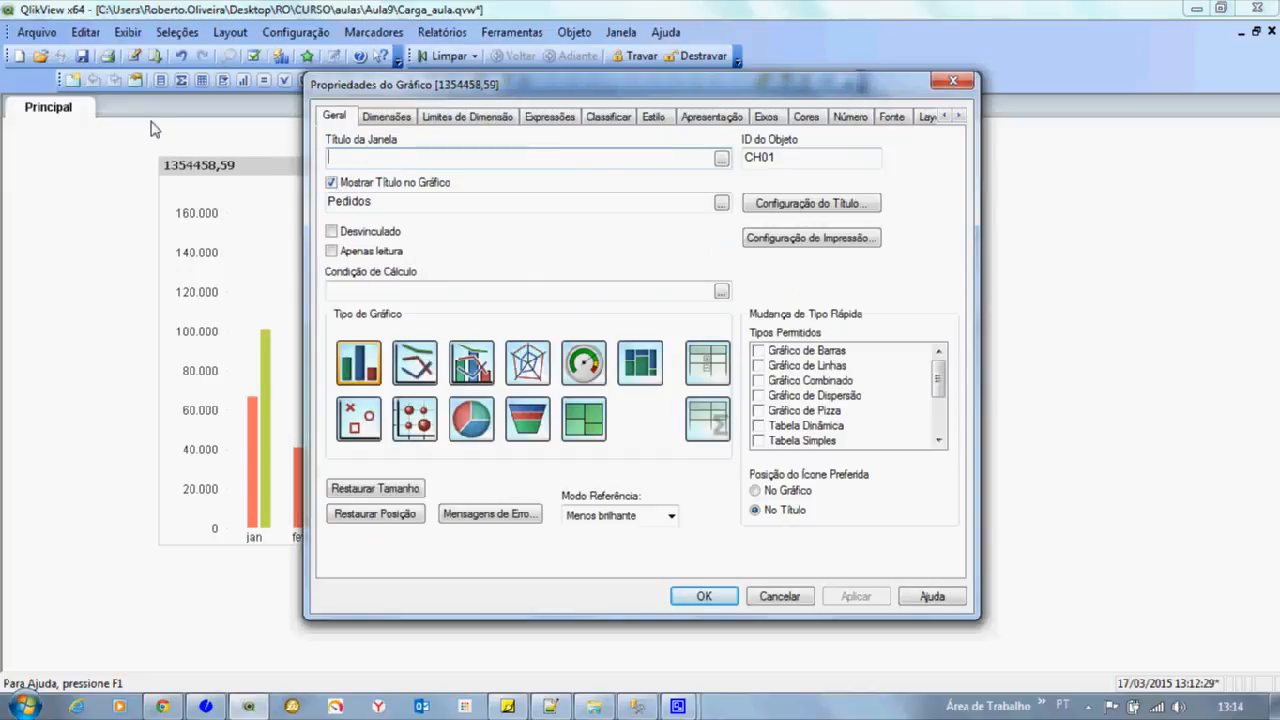
pyautogui.write('Pedidos')
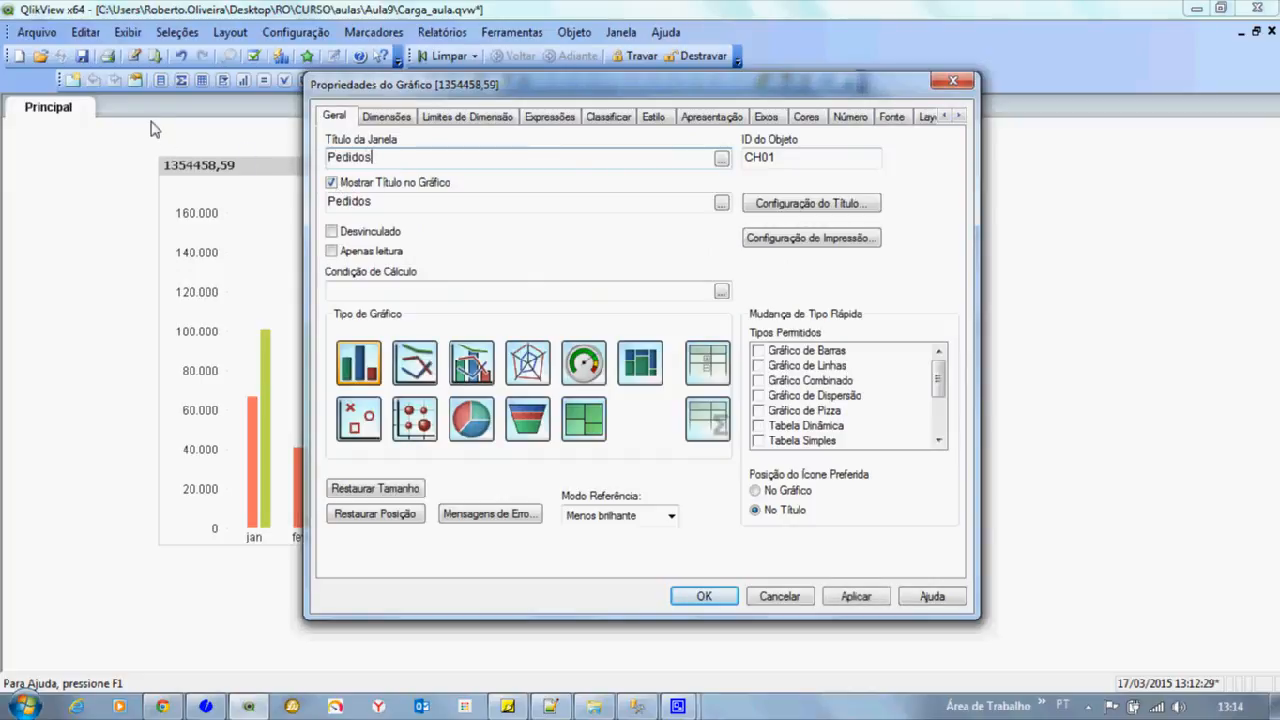
pyautogui.click(855, 596)
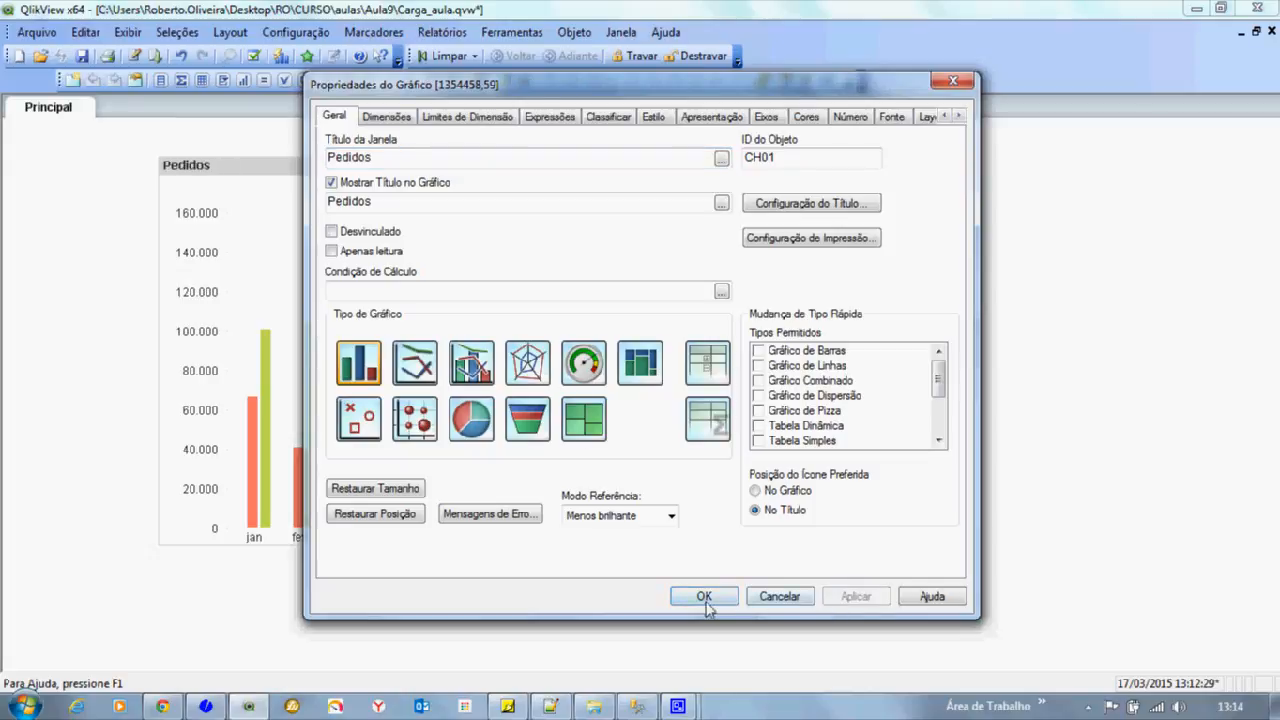
pyautogui.click(704, 598)
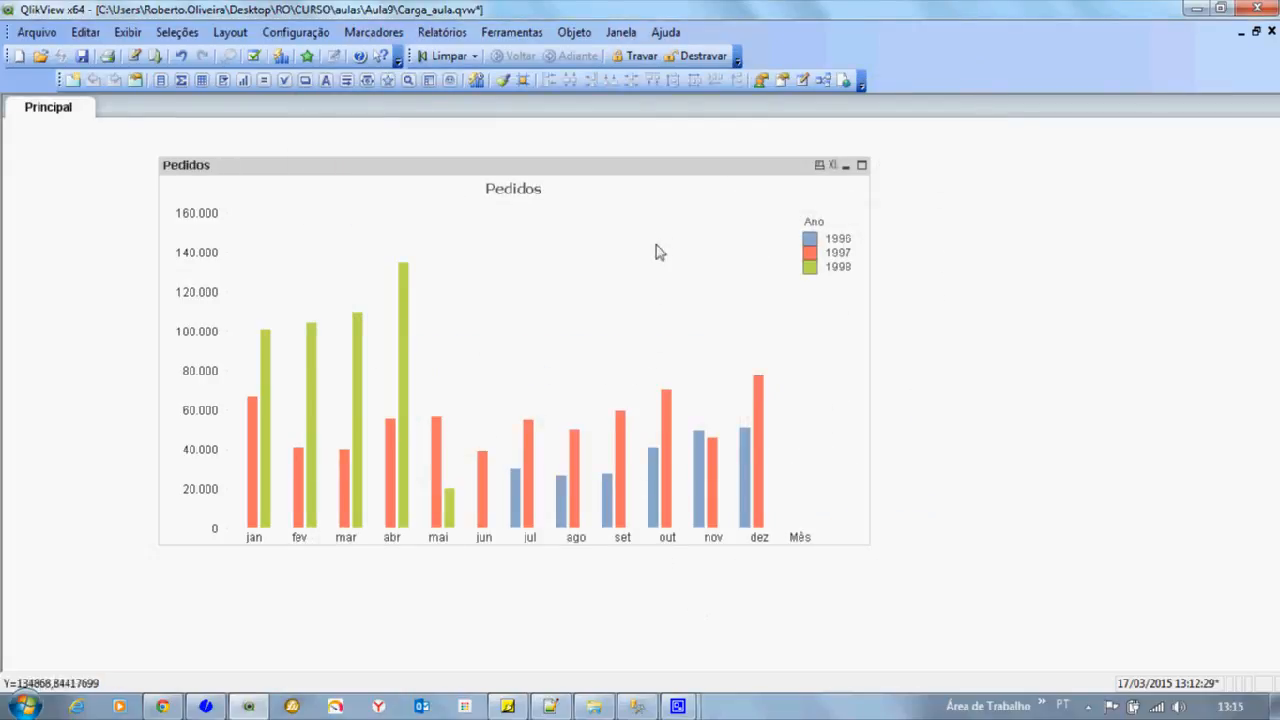
pyautogui.moveTo(674, 174); pyautogui.dragTo(696, 180)
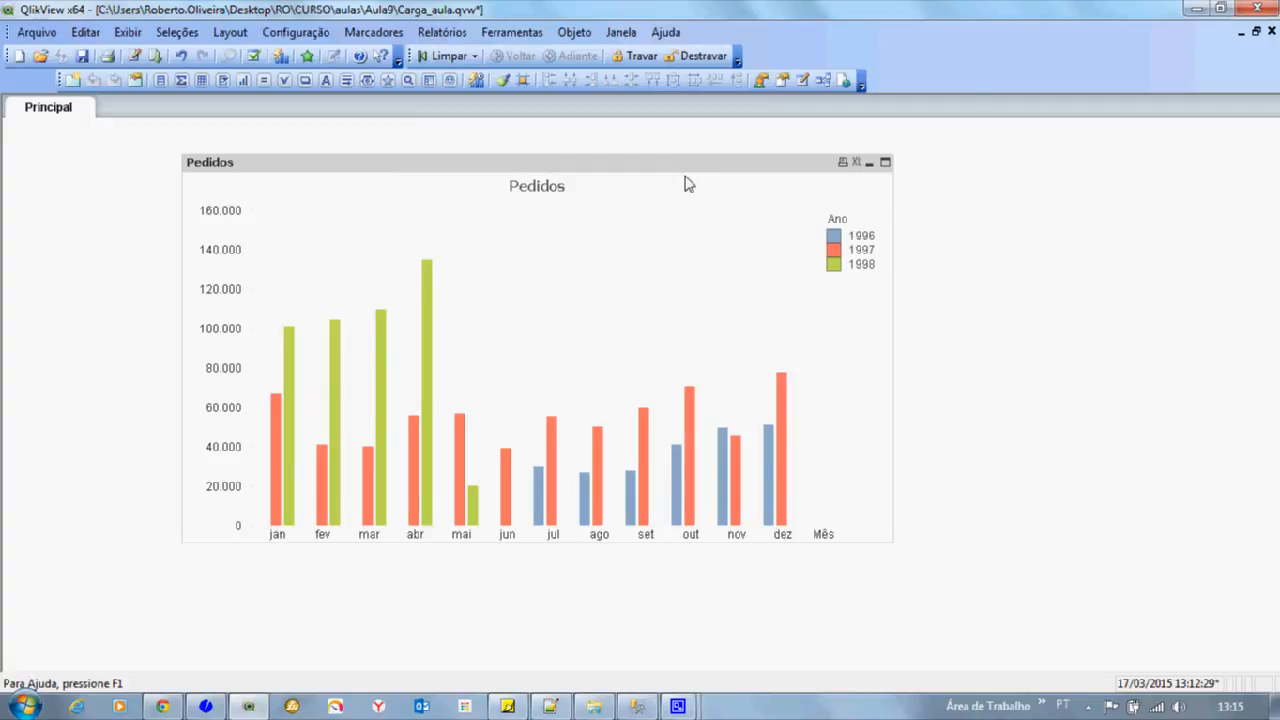
# Step: Filter the chart to the year 1996 through its legend, and clear that selection again to compare all years
pyautogui.moveTo(433, 326)
pyautogui.click(858, 236)
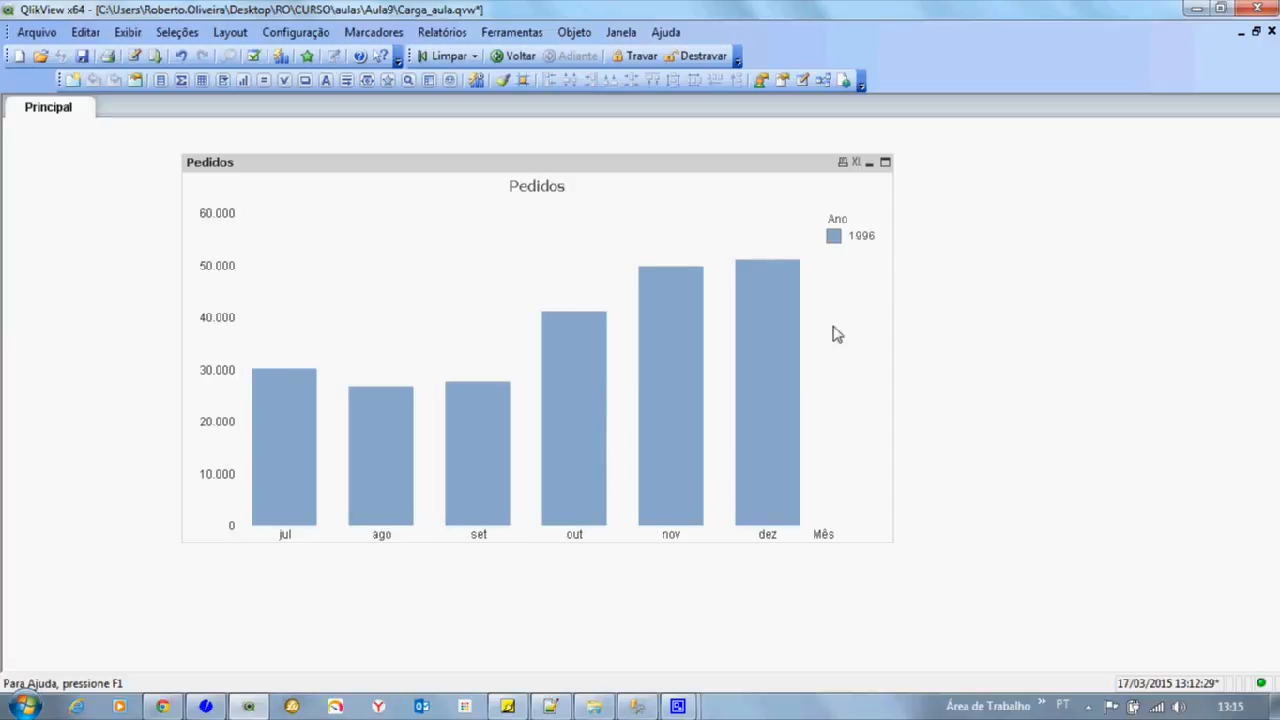
pyautogui.click(857, 239)
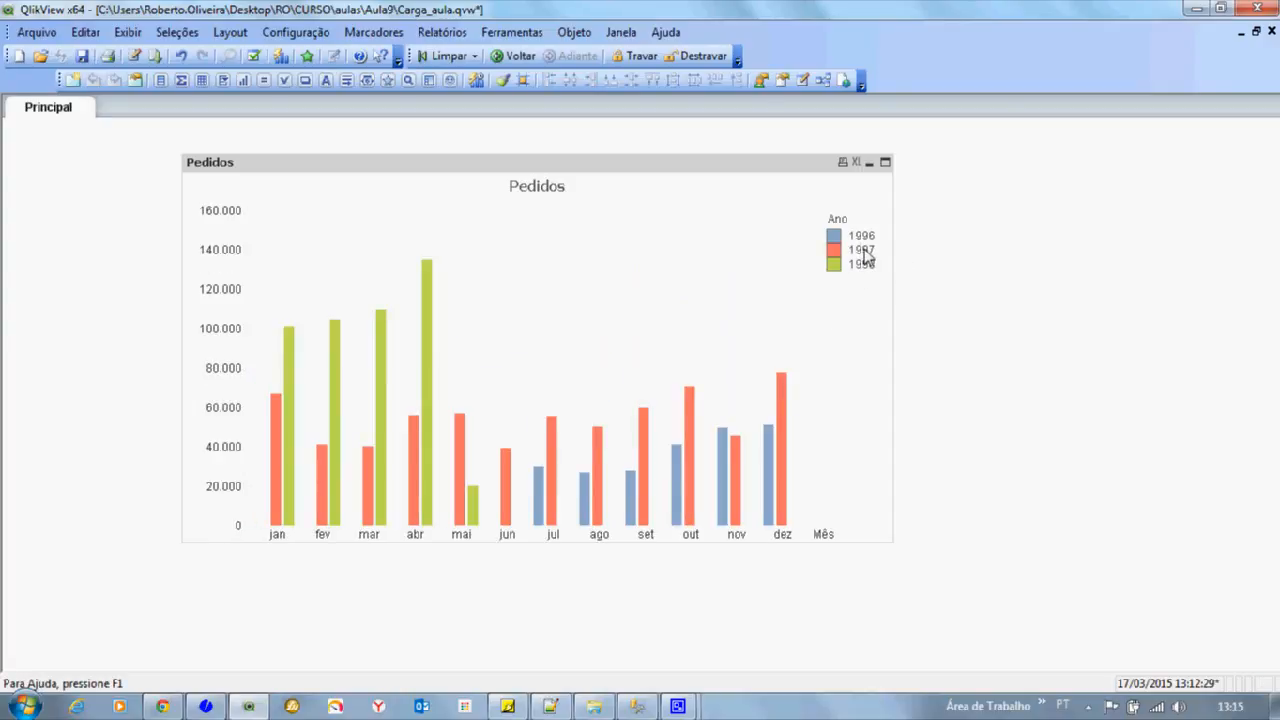
# Step: Filter the Pedidos chart to 1997 through its legend, and set its data-point values to vertical orientation in the presentation properties
pyautogui.click(864, 251)
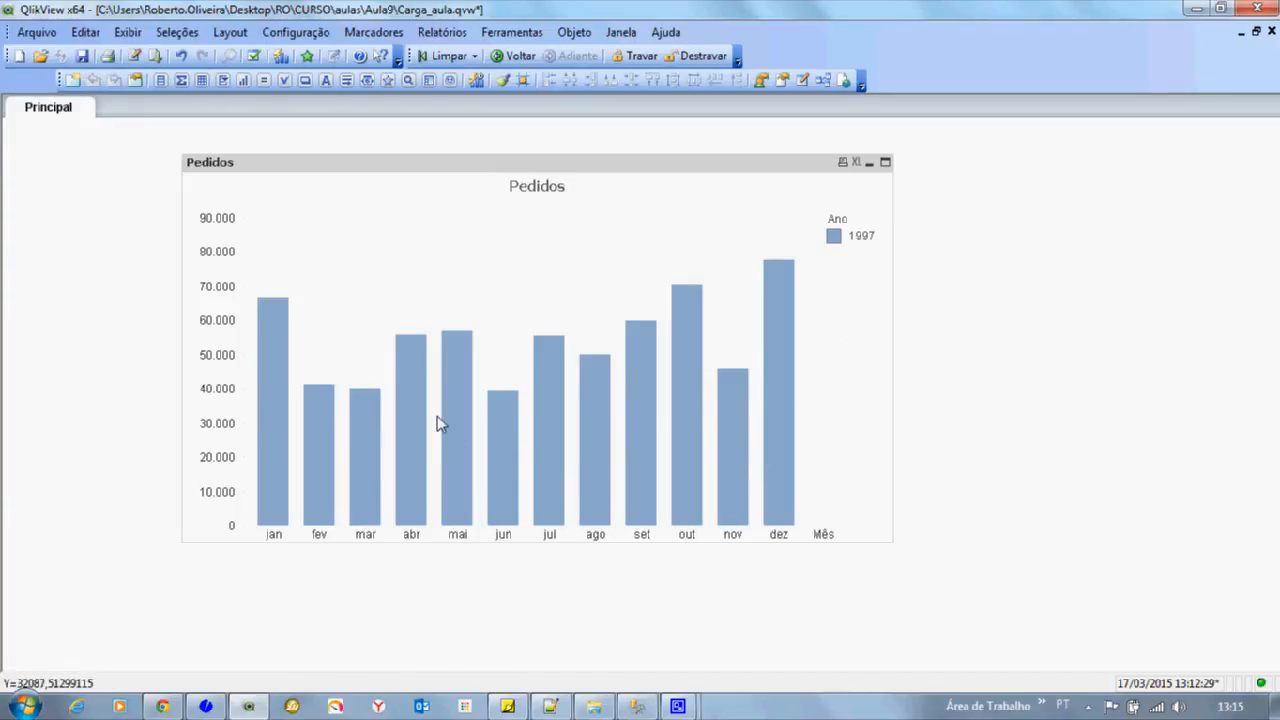
pyautogui.rightClick(437, 173)
pyautogui.click(457, 176)
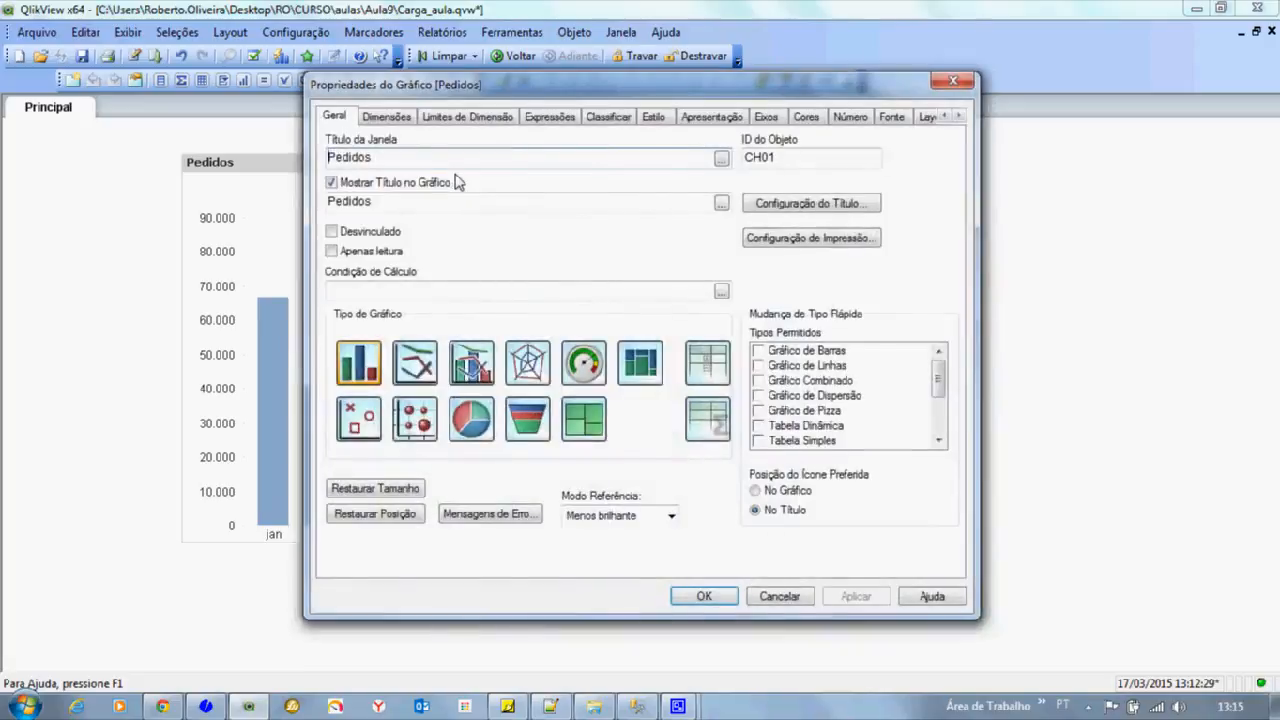
pyautogui.click(709, 117)
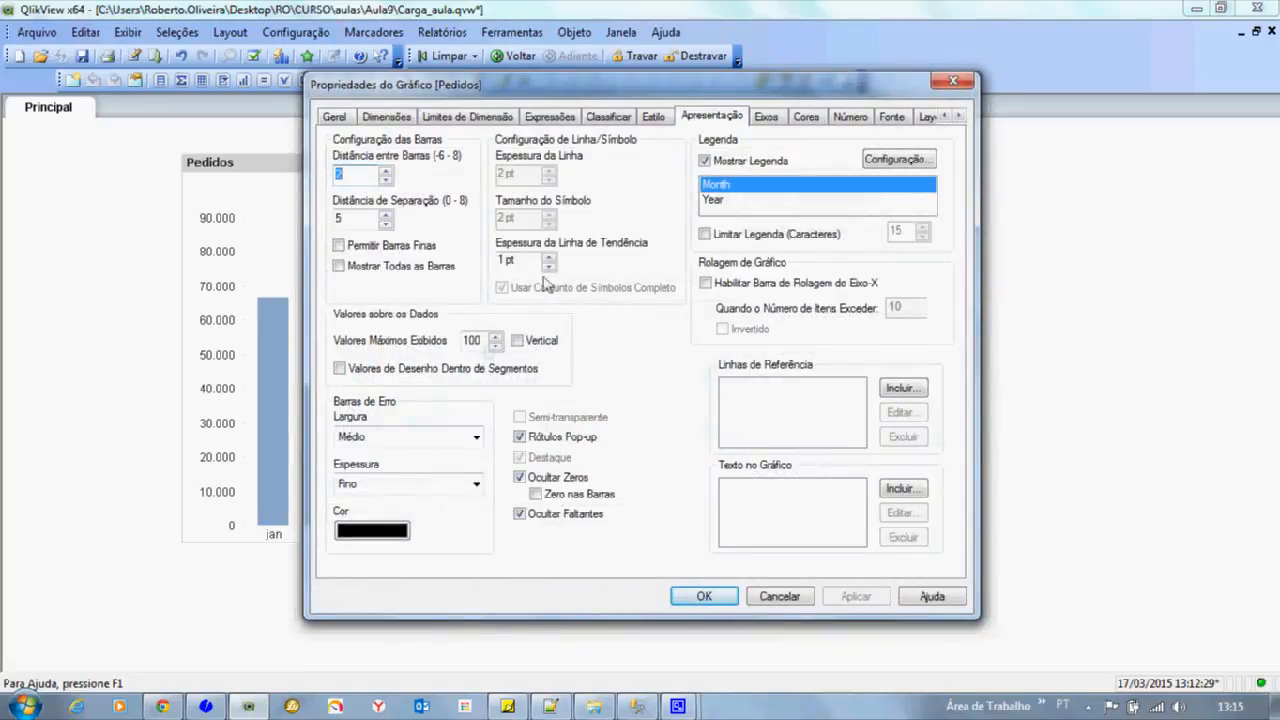
pyautogui.click(517, 341)
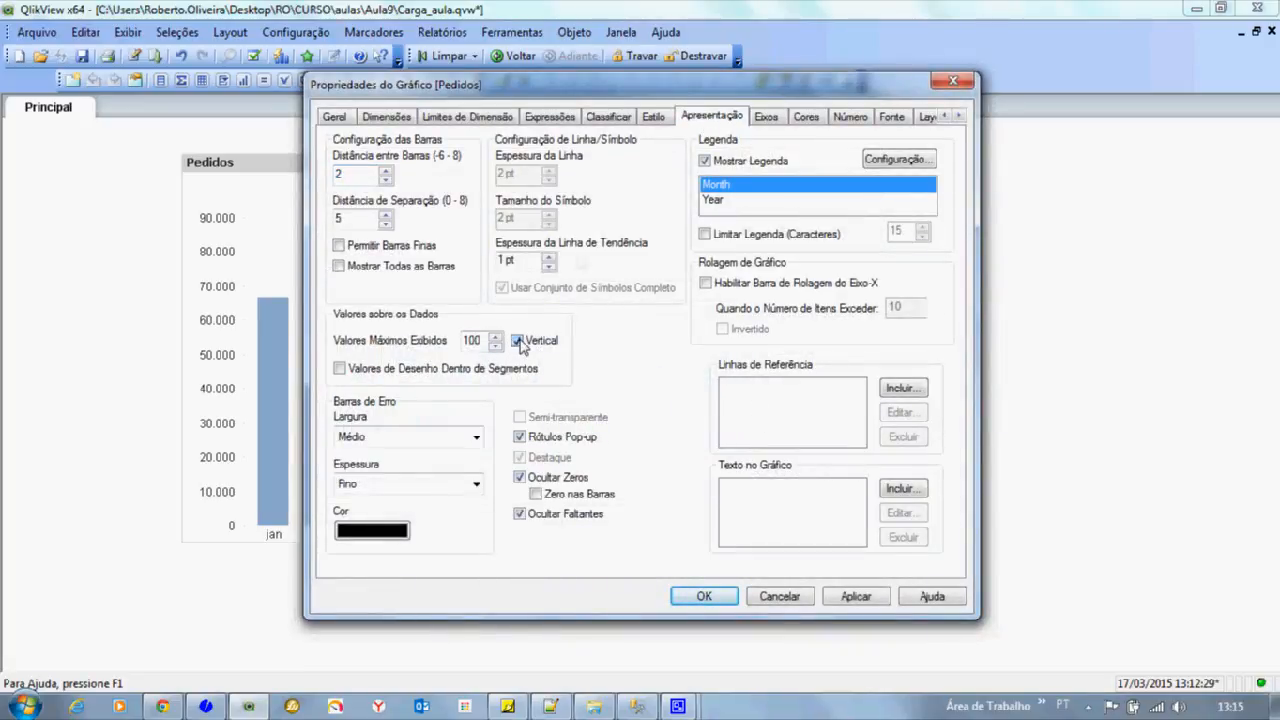
pyautogui.click(855, 596)
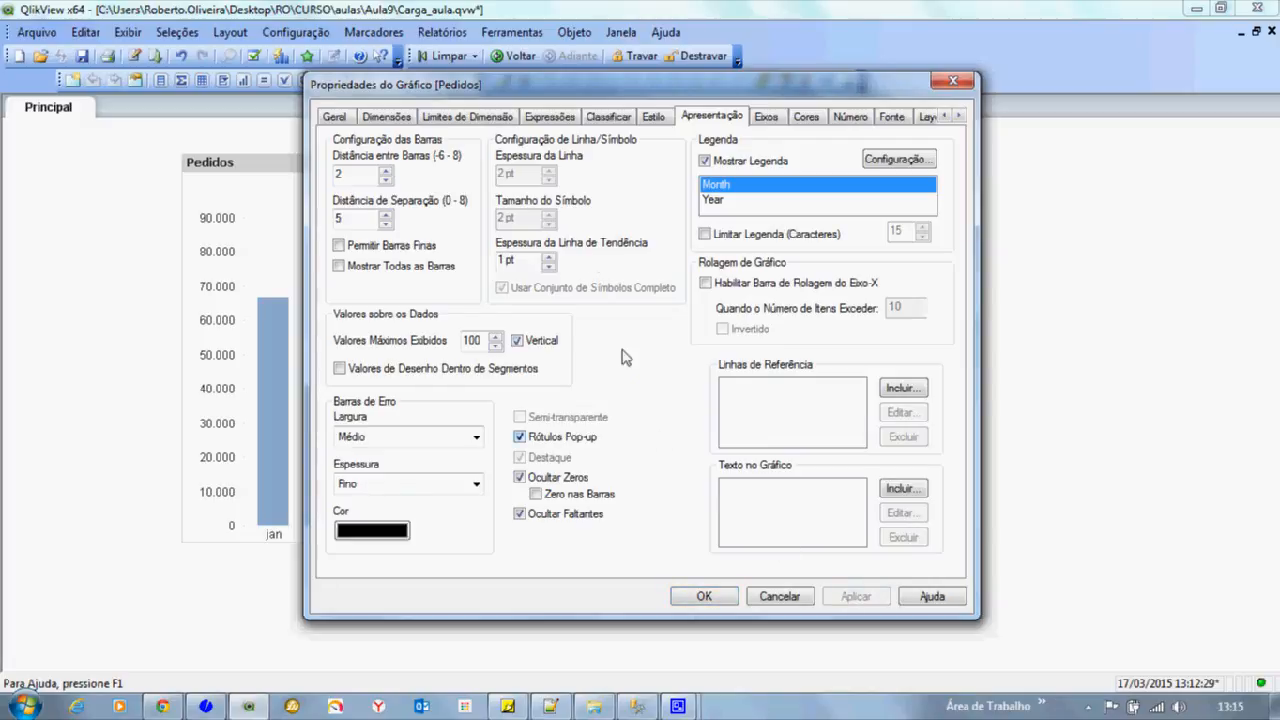
pyautogui.moveTo(650, 93); pyautogui.dragTo(712, 87)
pyautogui.click(760, 590)
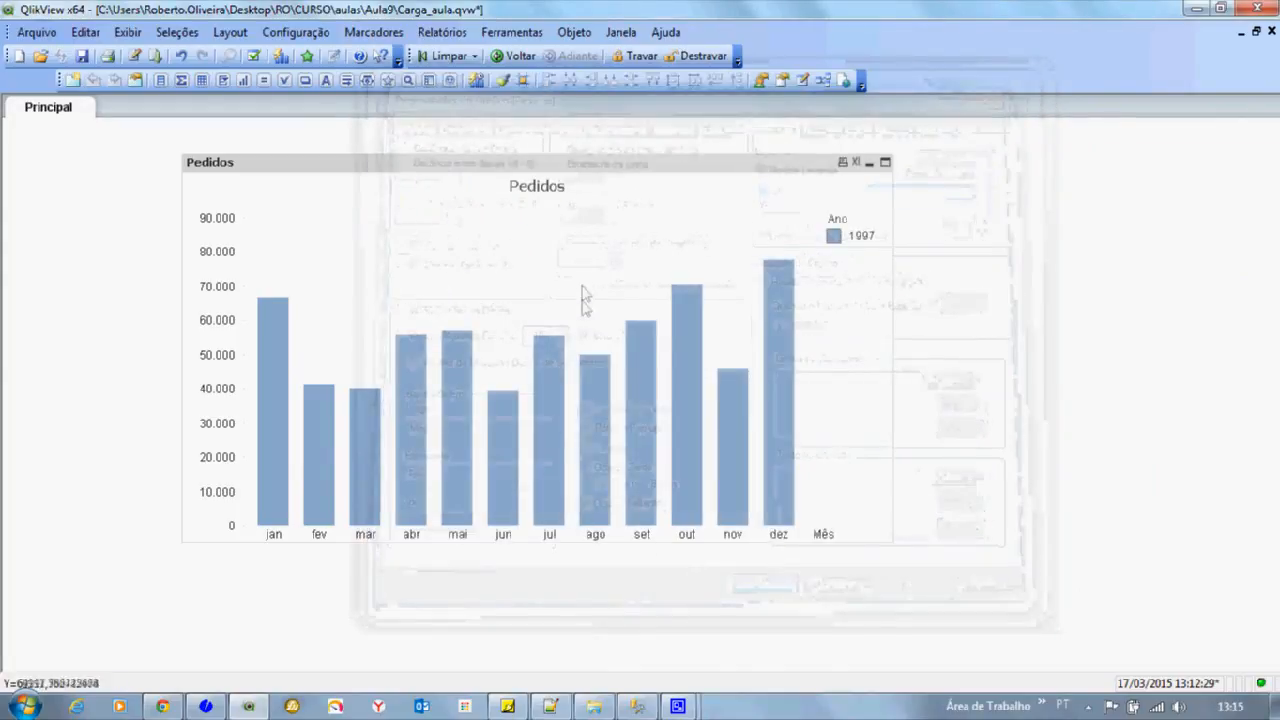
# Step: Enable Valores sobre os Dados for the chart's Sum(Quantity*UnitPrice) expression and apply the change
pyautogui.rightClick(615, 165)
pyautogui.click(640, 171)
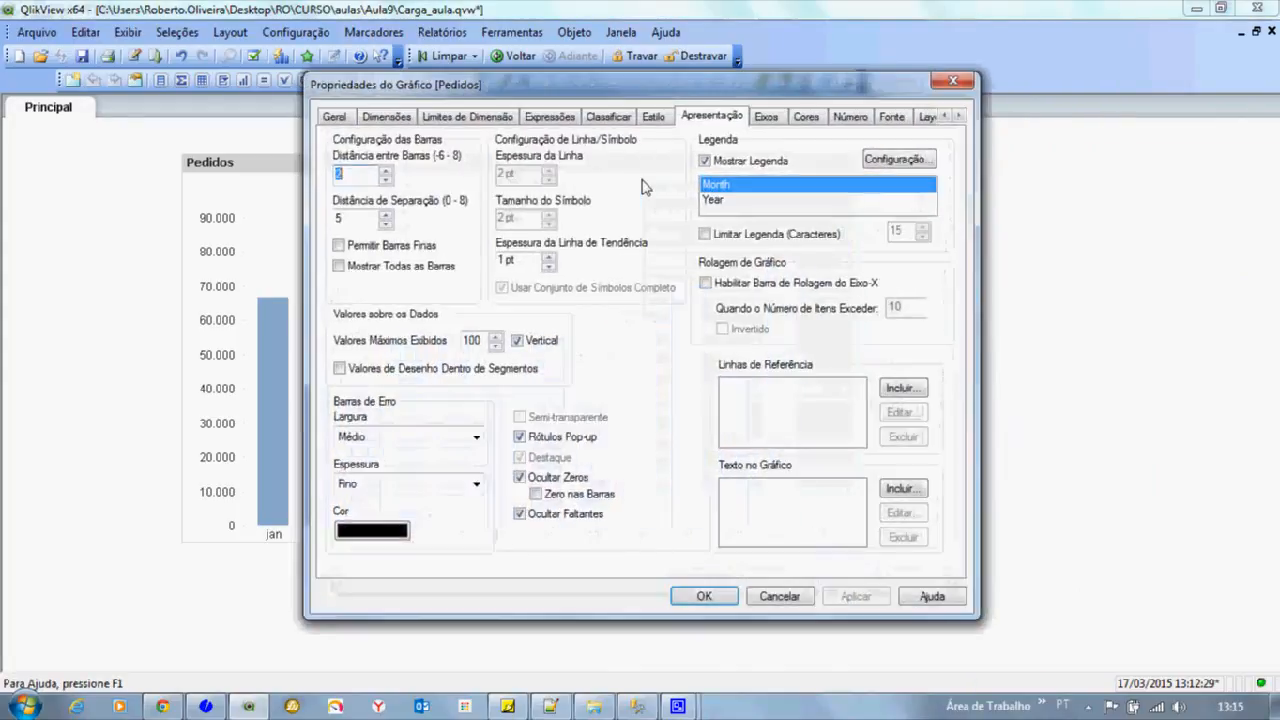
pyautogui.click(557, 118)
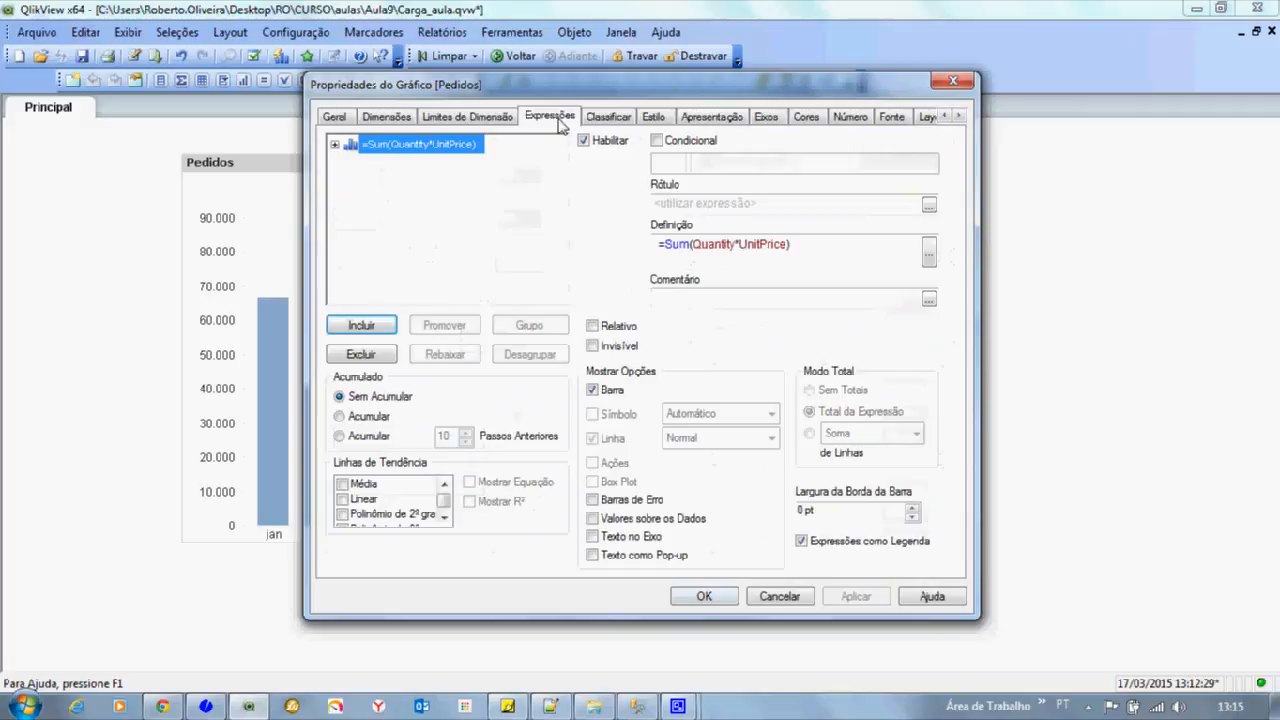
pyautogui.click(591, 519)
pyautogui.click(848, 597)
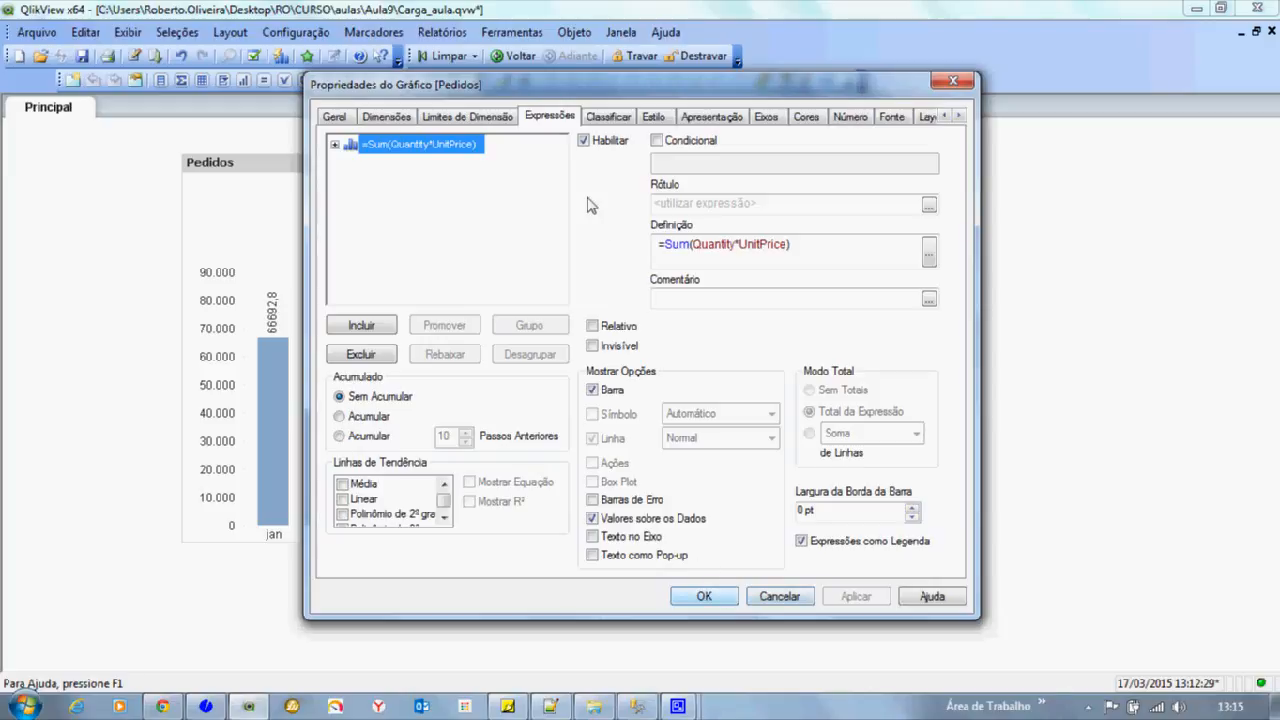
# Step: Format the chart expression's numbers as Moeda and accept the chart properties
pyautogui.click(849, 117)
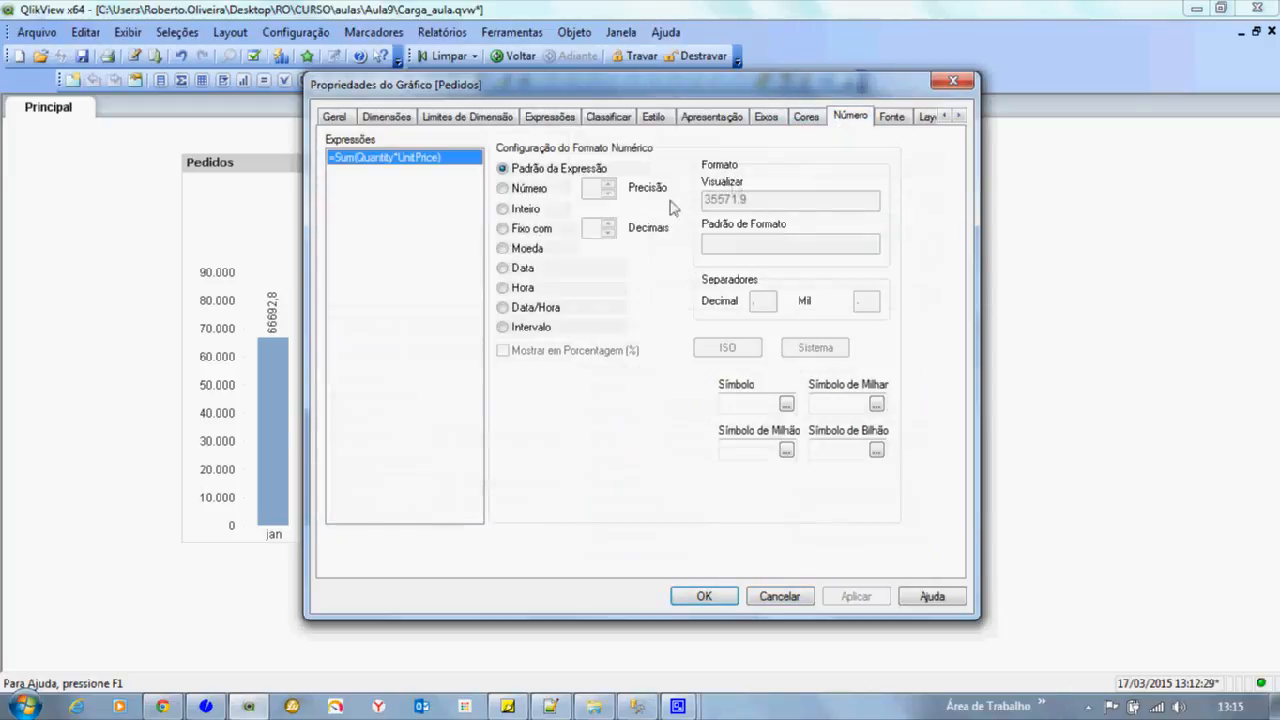
pyautogui.click(503, 249)
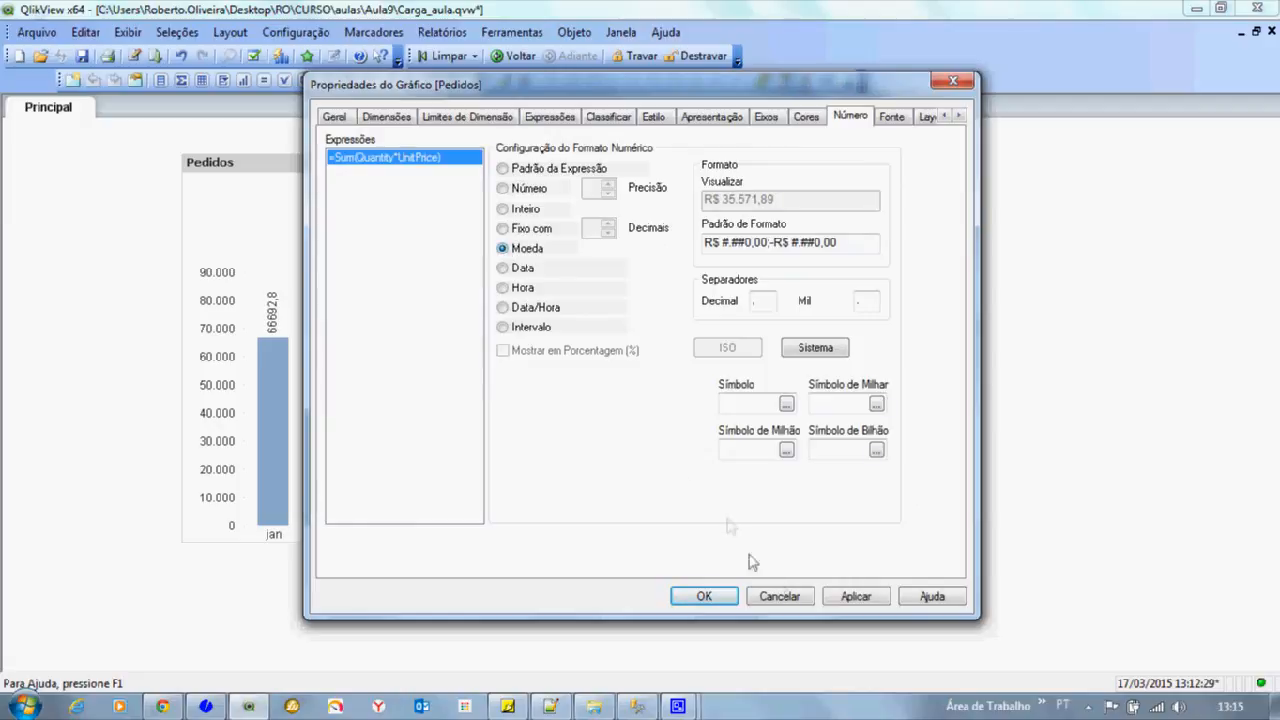
pyautogui.click(855, 596)
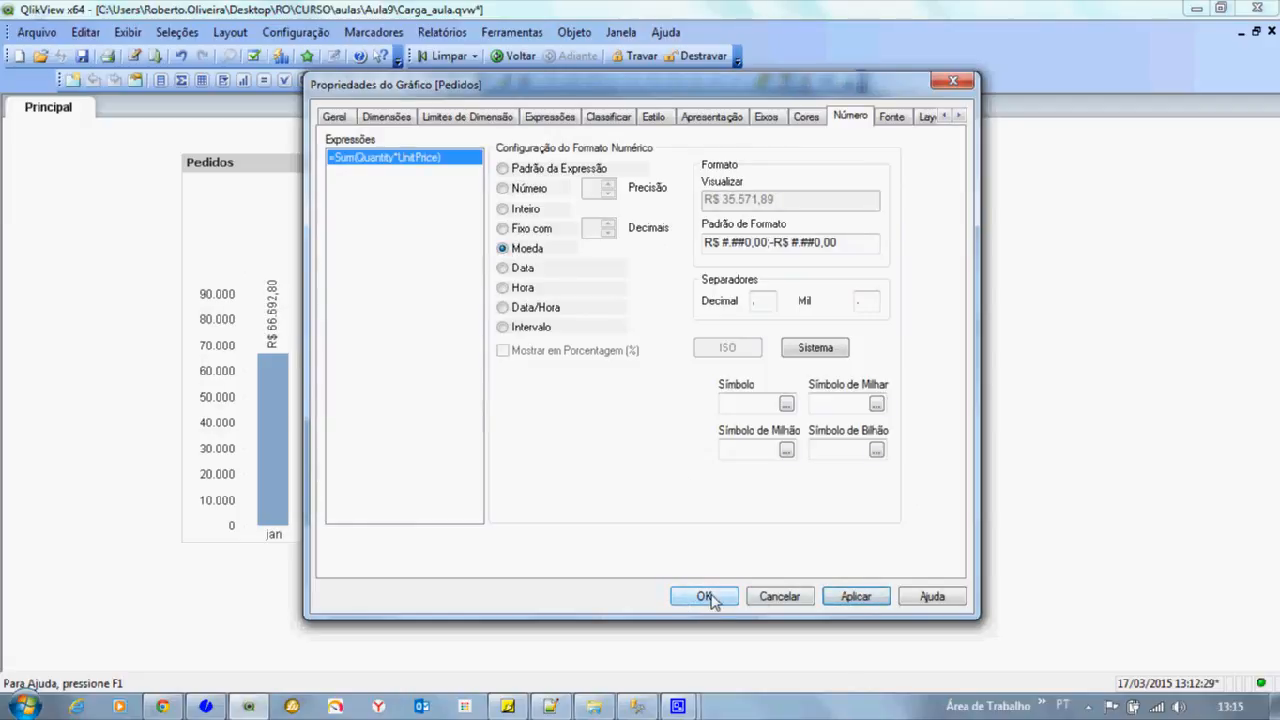
pyautogui.click(706, 596)
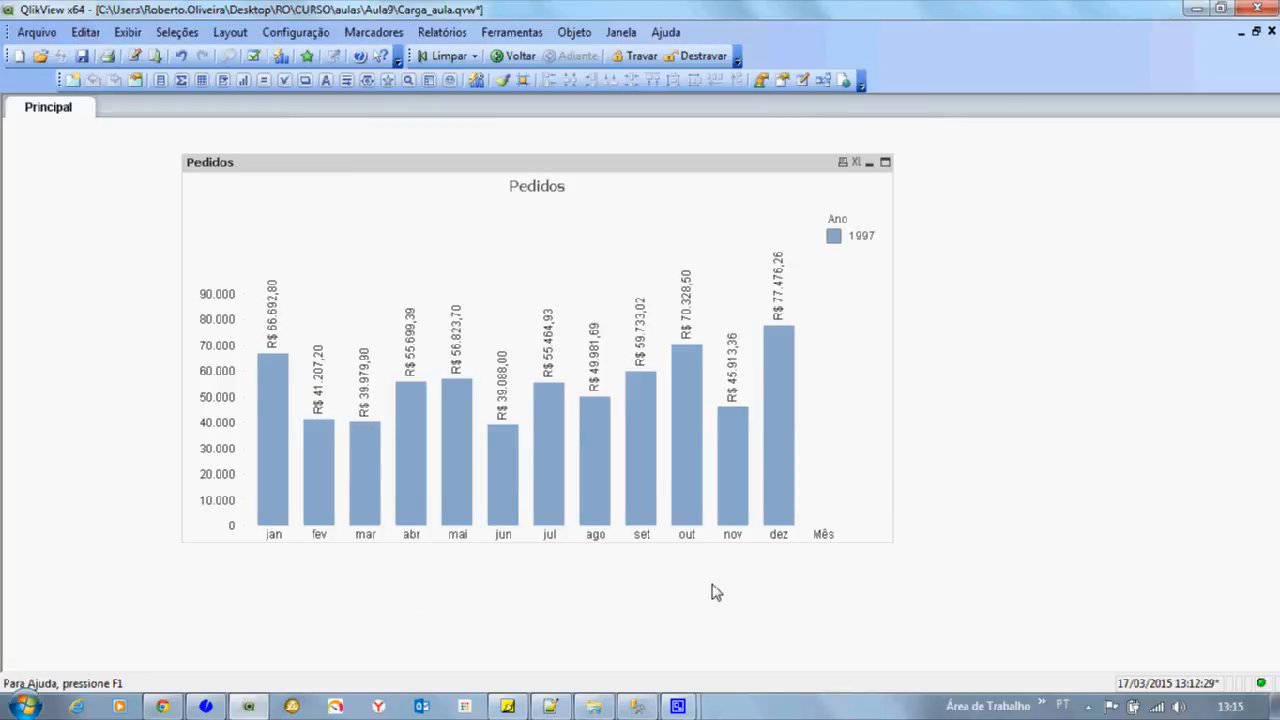
# Step: Compare 1998, all years and 1997 through the chart's legend, leaving 1997 selected, and move the chart to the sheet's right side
pyautogui.rightClick(698, 166)
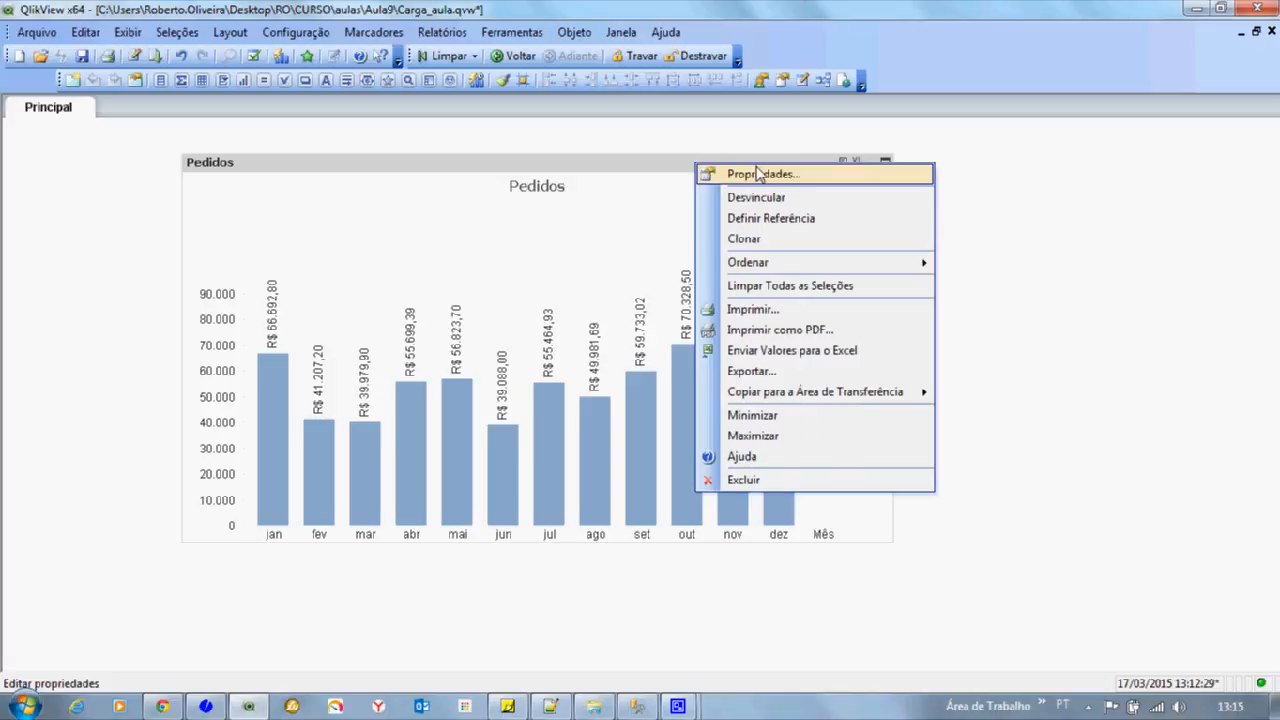
pyautogui.moveTo(654, 166); pyautogui.dragTo(702, 170)
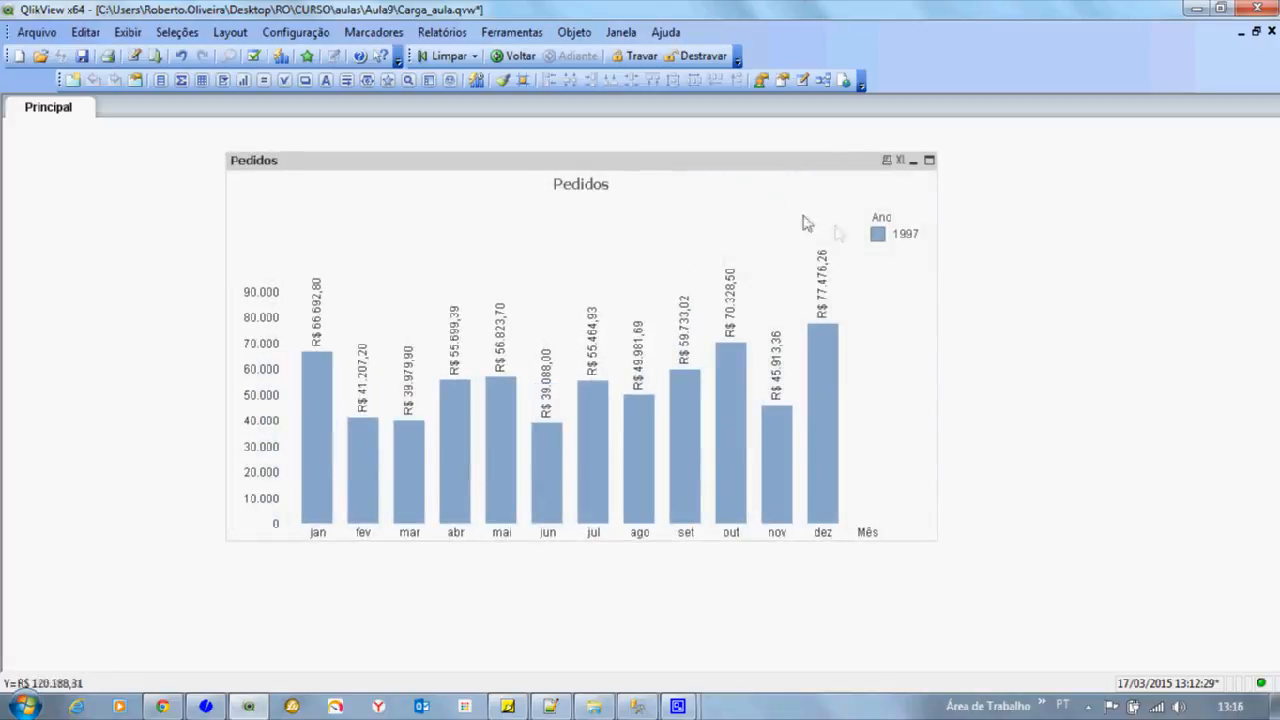
pyautogui.click(914, 240)
pyautogui.click(918, 263)
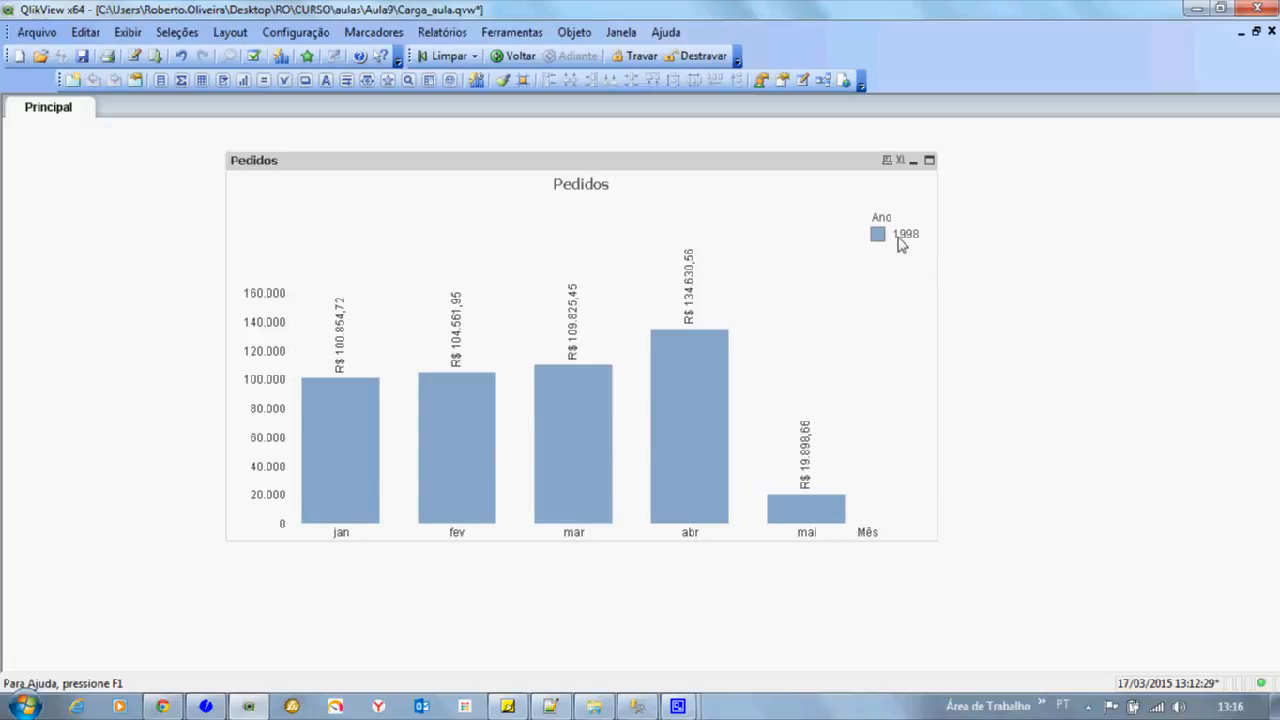
pyautogui.click(899, 240)
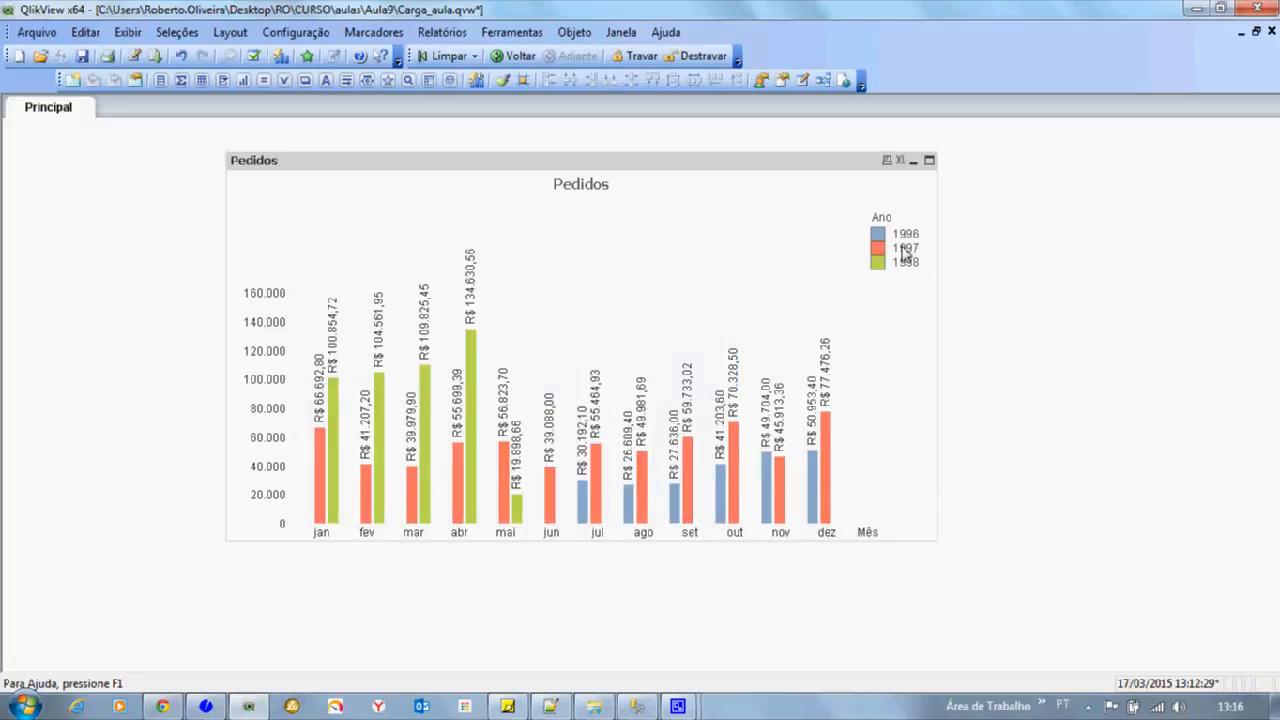
pyautogui.click(903, 249)
pyautogui.moveTo(776, 162); pyautogui.dragTo(1057, 157)
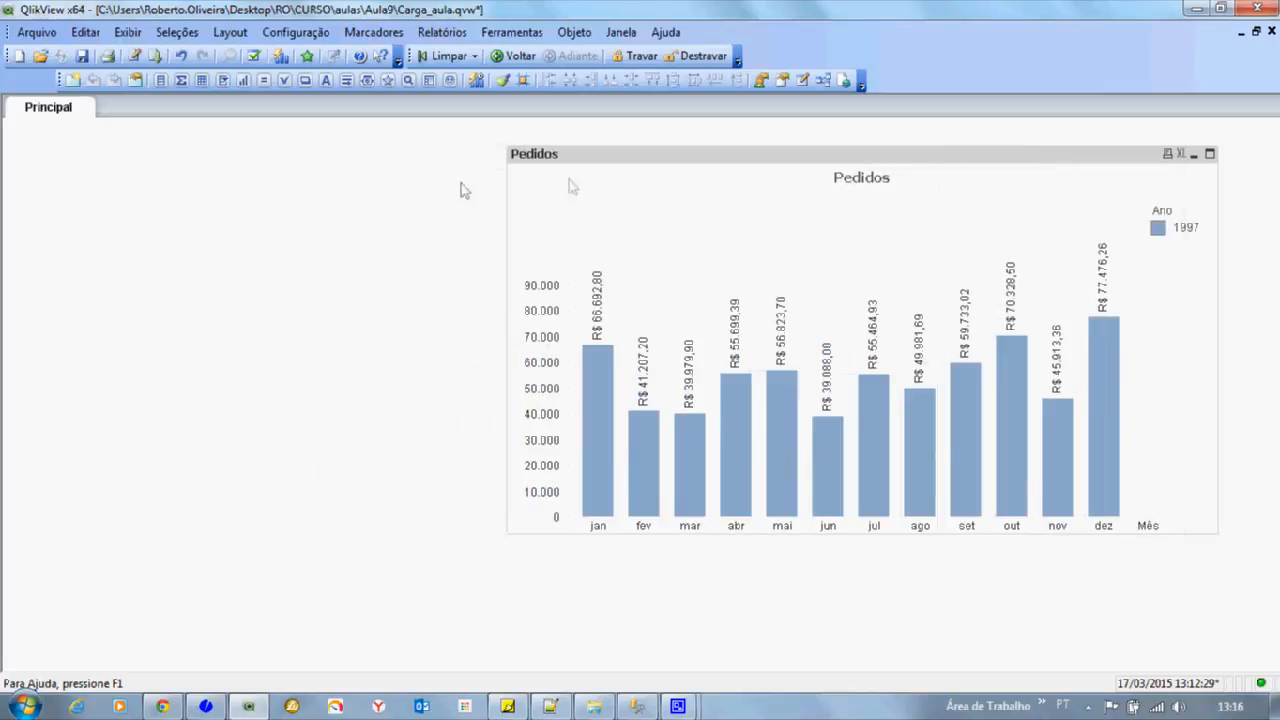
# Step: Create a table box titled "Detlahe" showing the fields OrderDate, Quantity, UnitPrice and OrderID
pyautogui.click(203, 83)
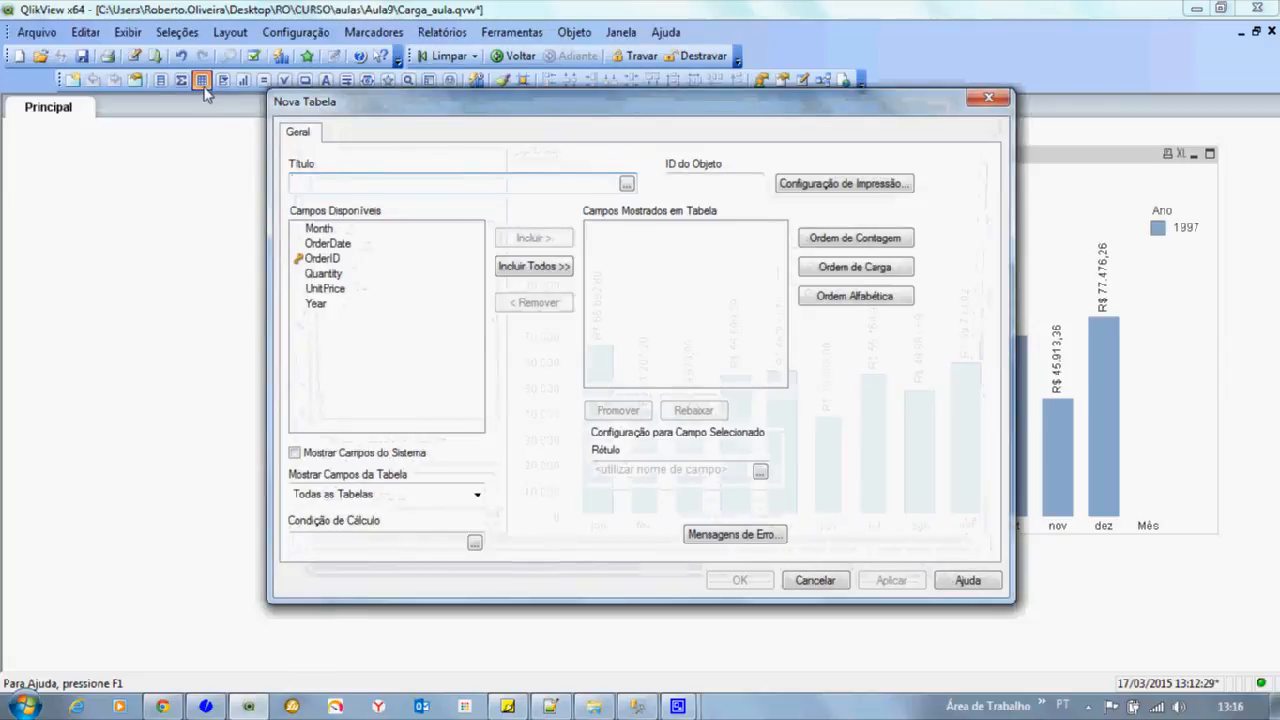
pyautogui.write('Detlahe')
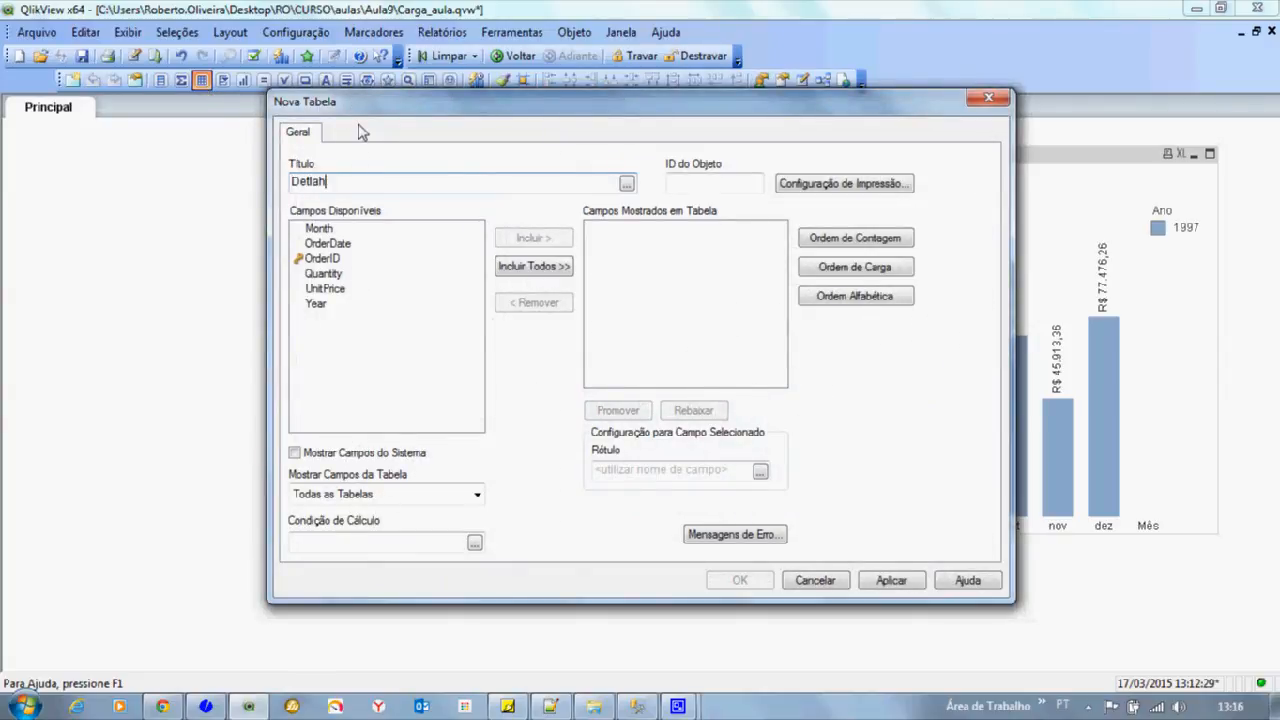
pyautogui.click(347, 246)
pyautogui.click(520, 240)
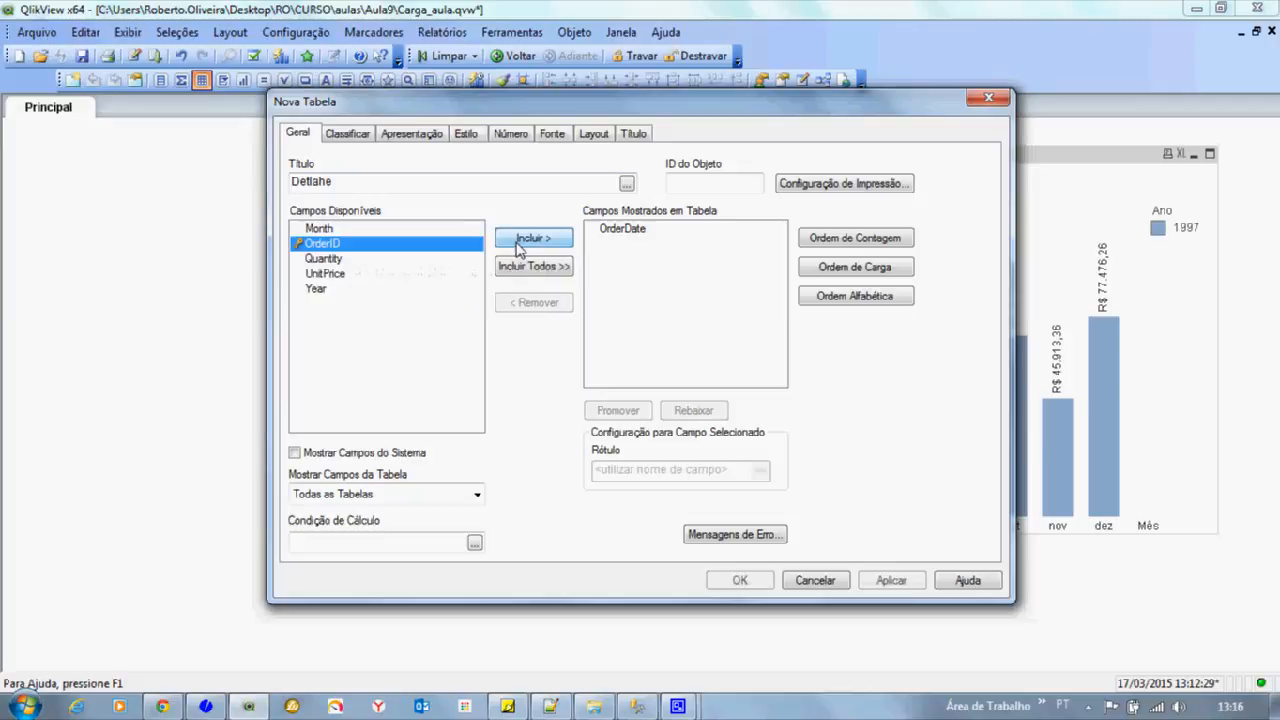
pyautogui.click(391, 258)
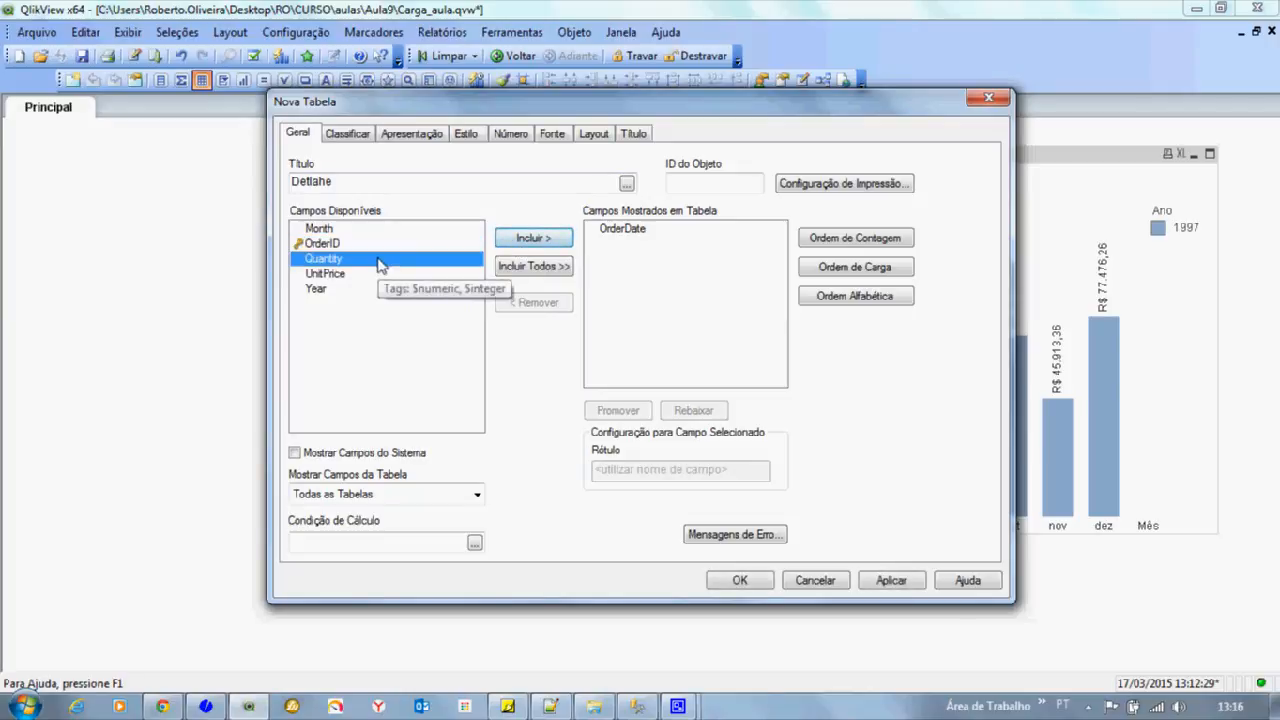
pyautogui.click(522, 240)
pyautogui.click(530, 245)
pyautogui.click(447, 244)
pyautogui.click(533, 240)
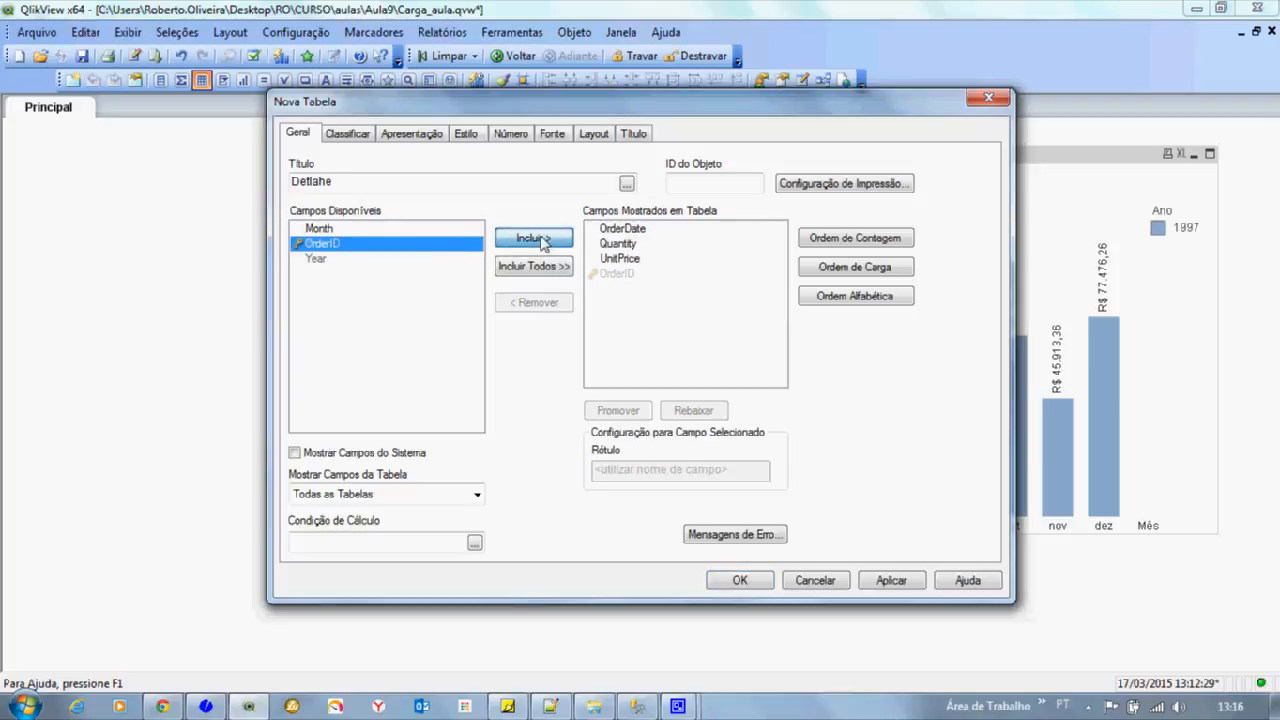
pyautogui.click(891, 581)
pyautogui.click(740, 581)
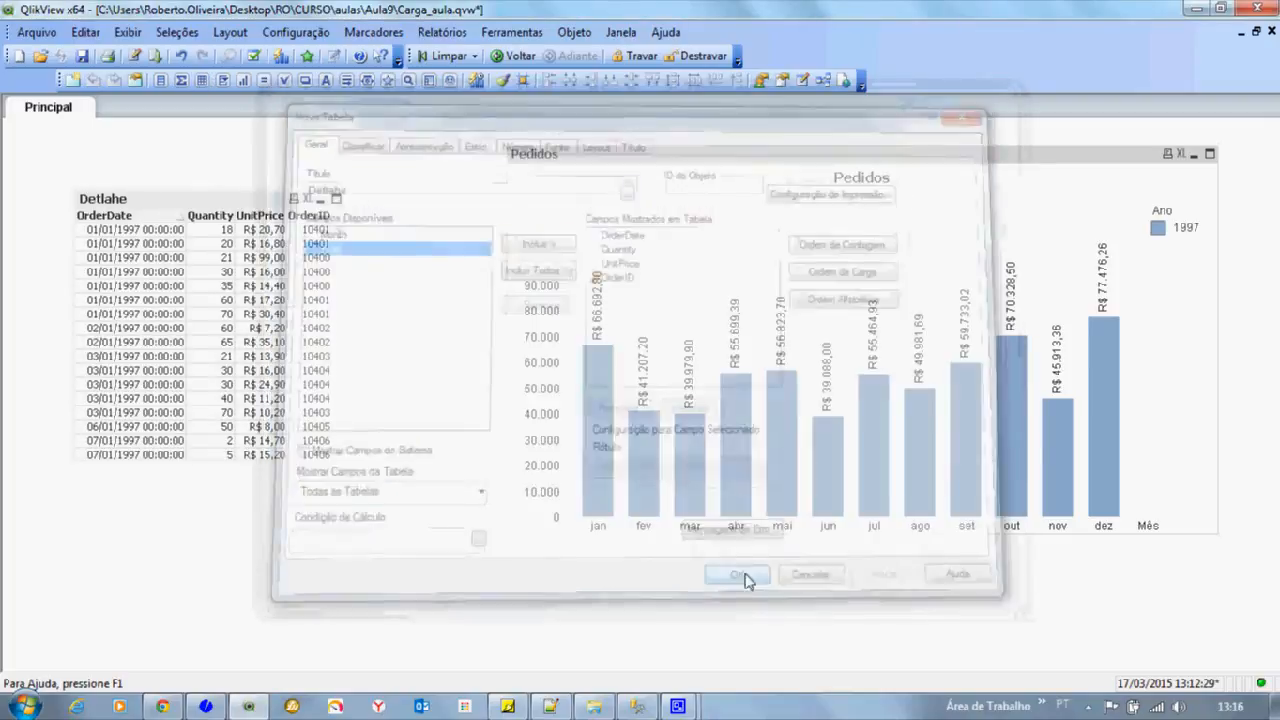
# Step: Place the Detlahe table beside the chart and lengthen it downward, and filter the data to January by its chart bar
pyautogui.moveTo(205, 205); pyautogui.dragTo(340, 157)
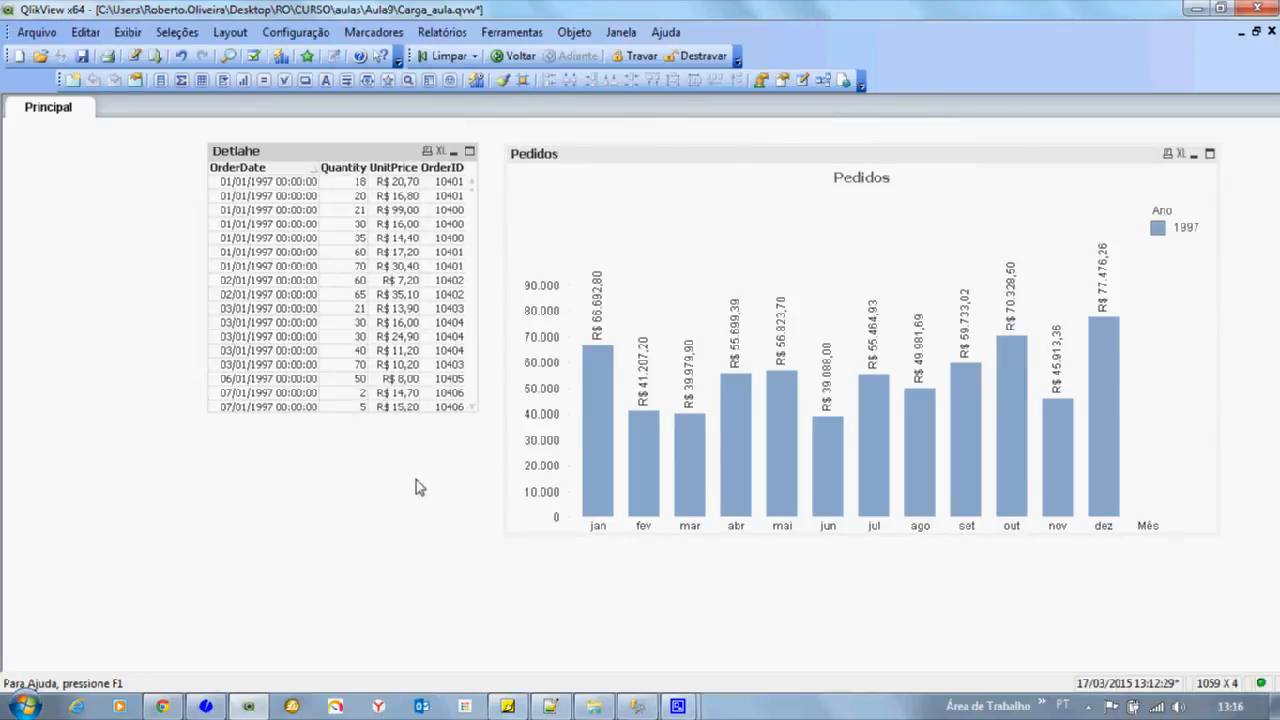
pyautogui.scroll(-15, 270, 345)
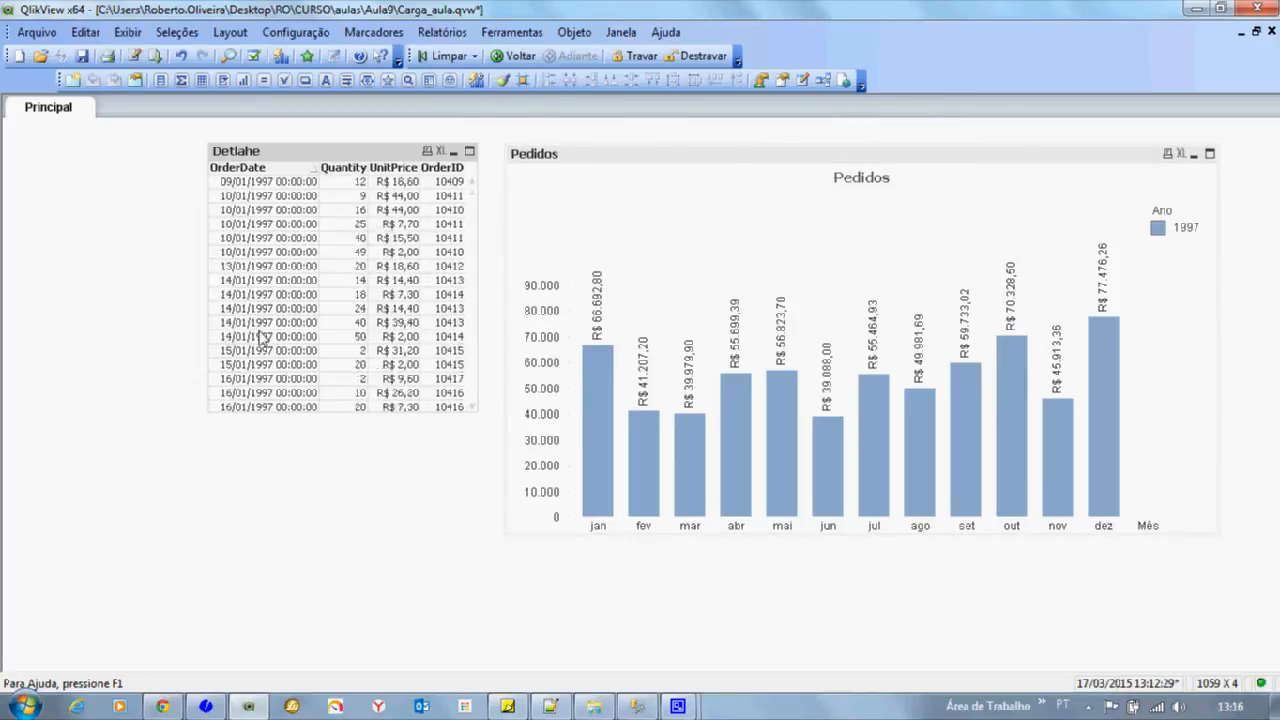
pyautogui.click(600, 490)
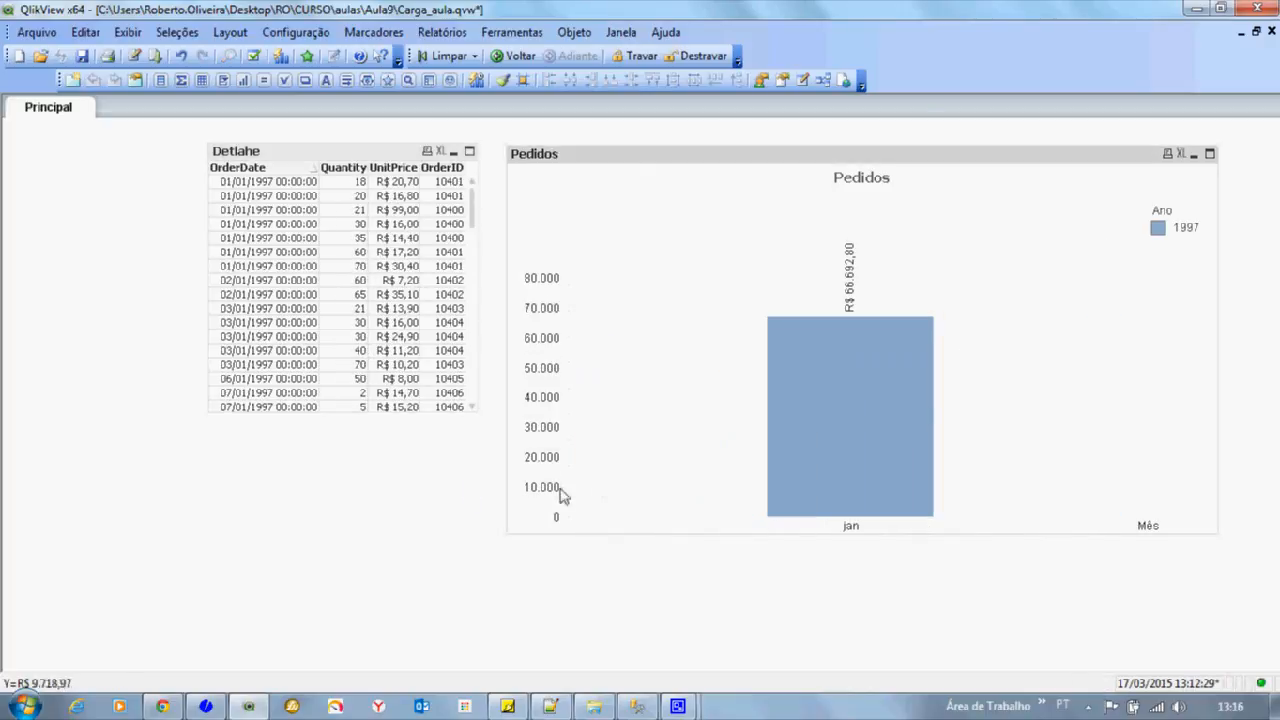
pyautogui.moveTo(364, 414); pyautogui.dragTo(372, 625)
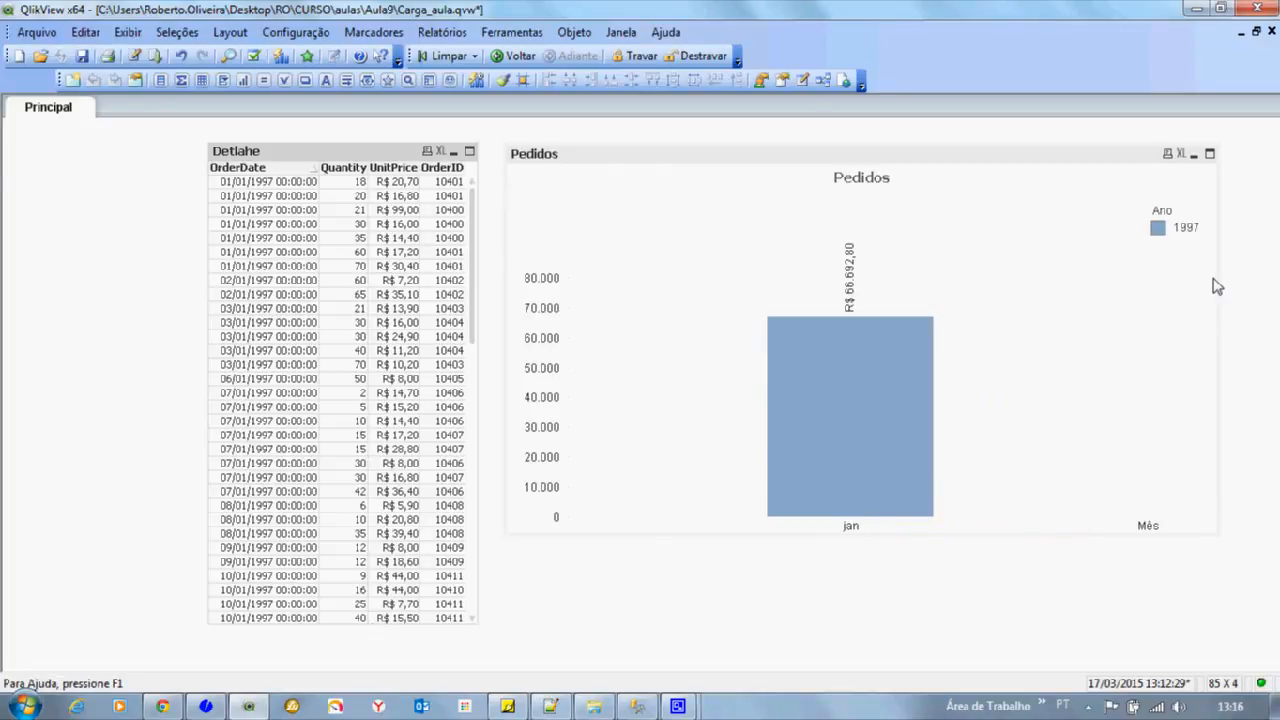
# Step: Switch to the open Carga_SQLSERVER.qvw document to view its Detalhe, Pedido and Vendas objects
pyautogui.click(620, 32)
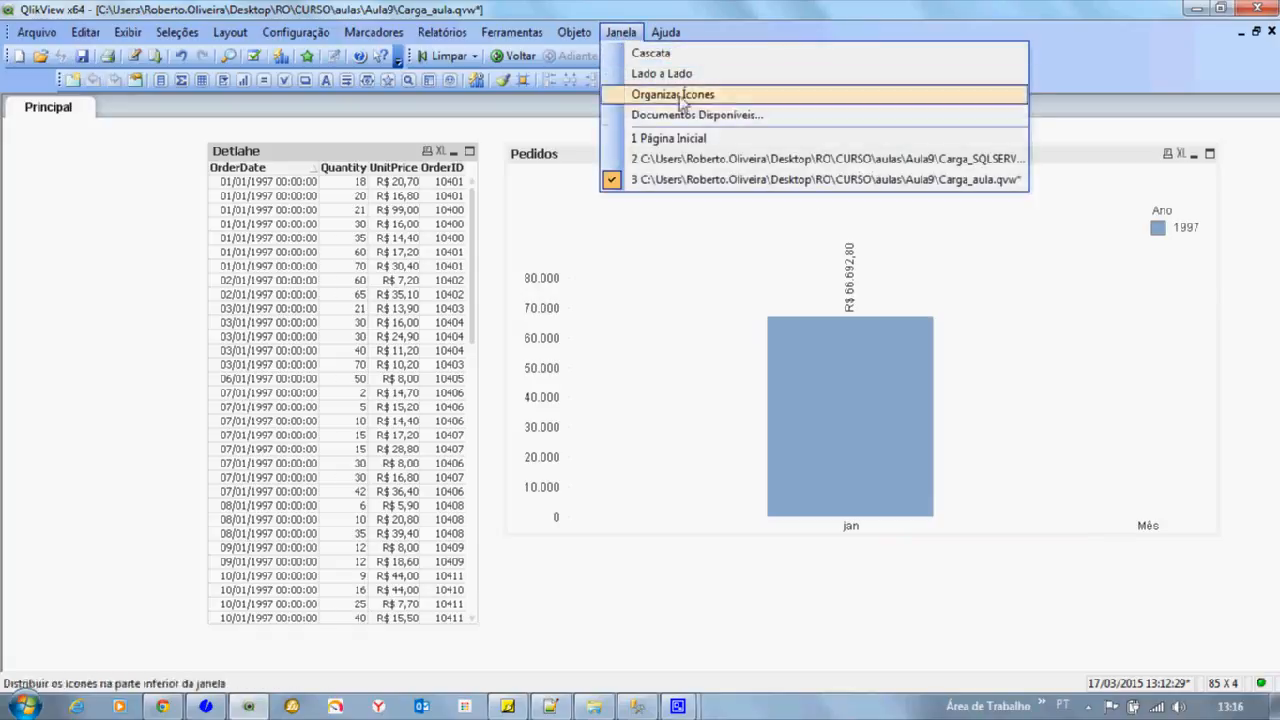
pyautogui.click(760, 158)
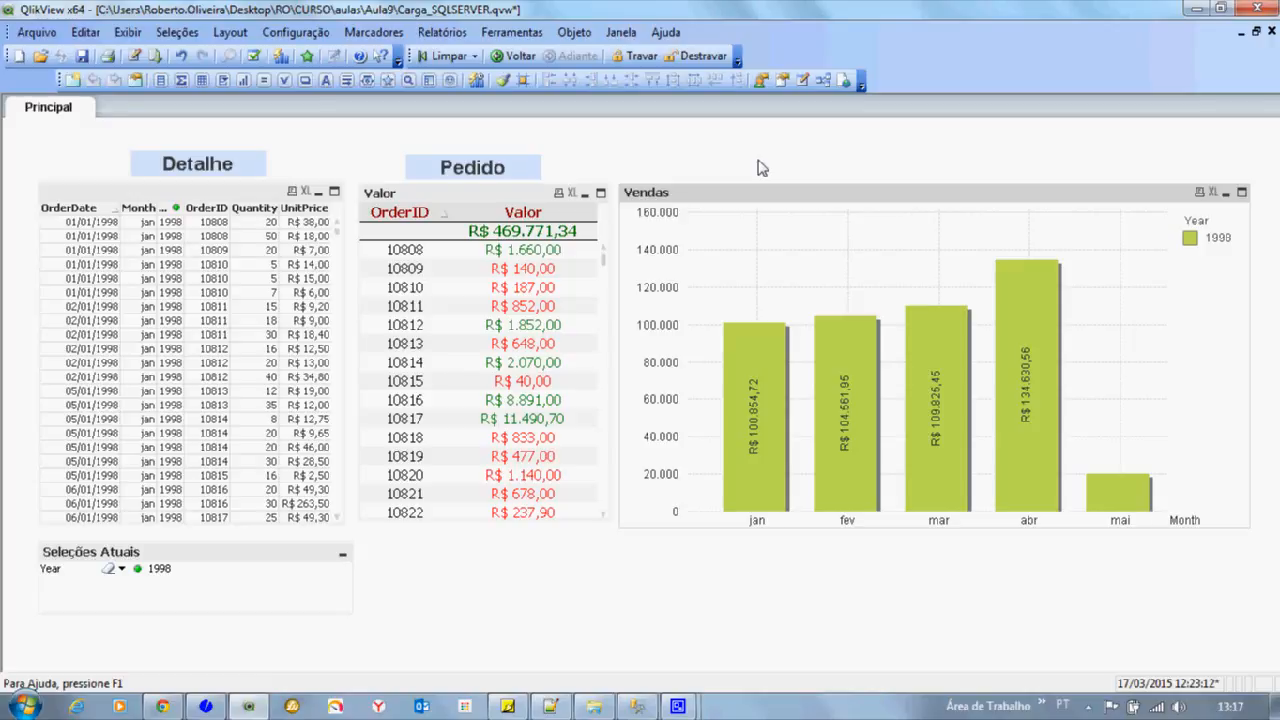
# Step: Switch to SQL Server Management Studio and examine the columns of Northwind's dbo.Order Details and dbo.Products tables
pyautogui.click(637, 707)
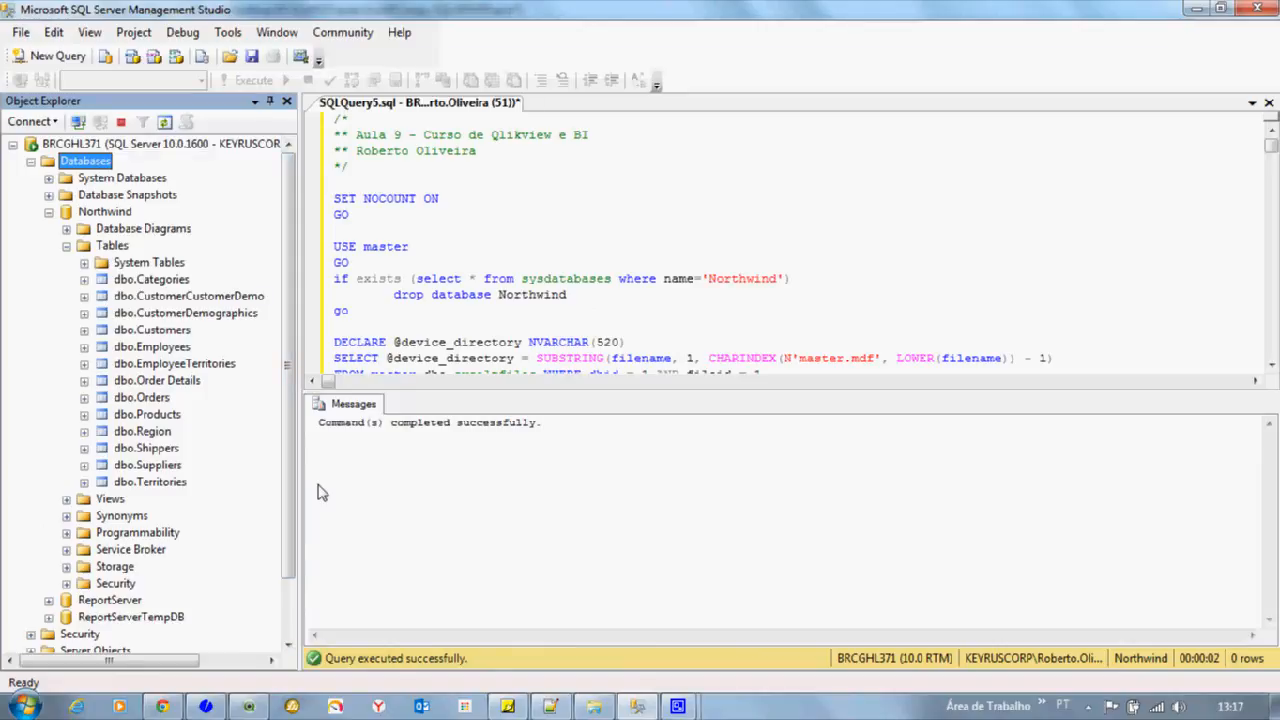
pyautogui.click(84, 415)
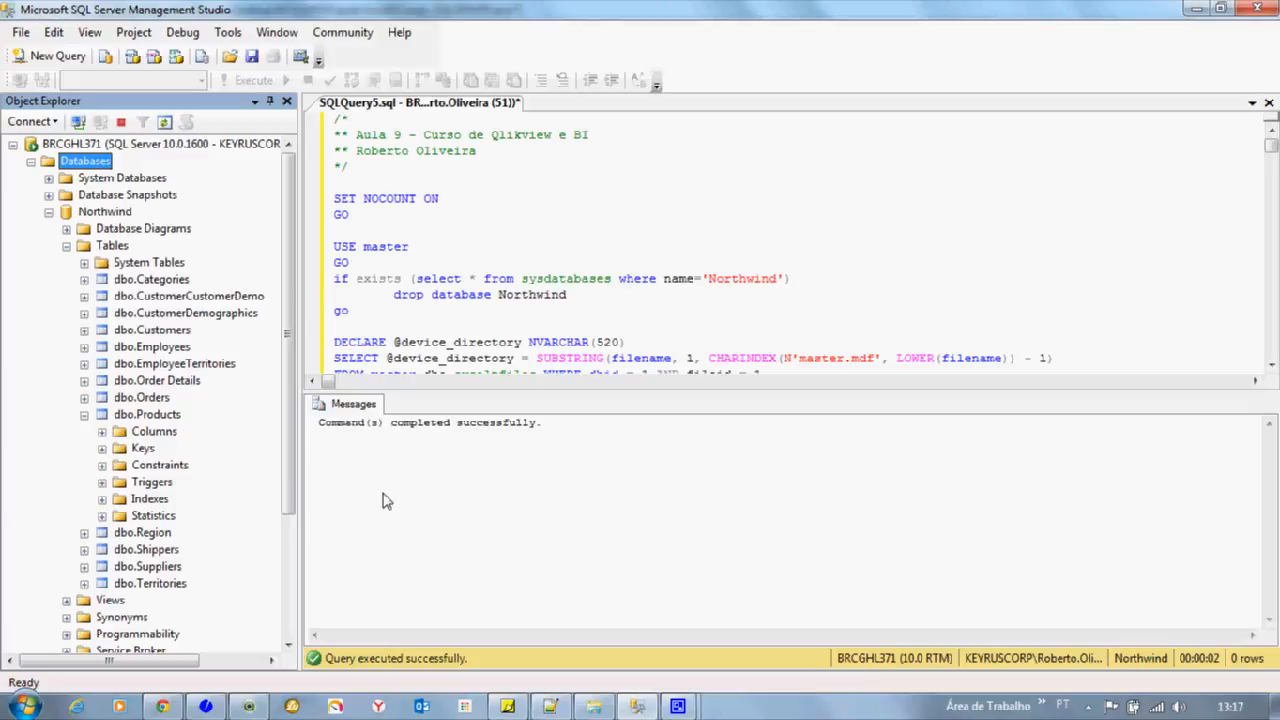
pyautogui.click(85, 396)
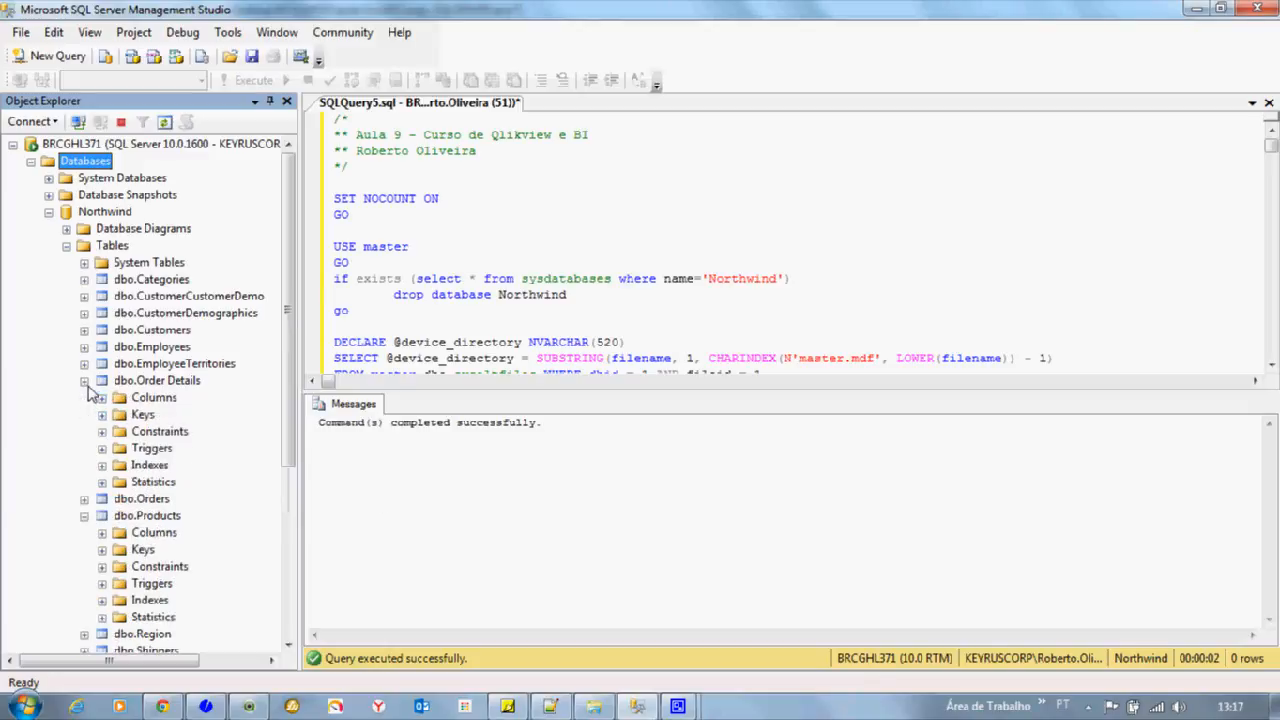
pyautogui.click(102, 397)
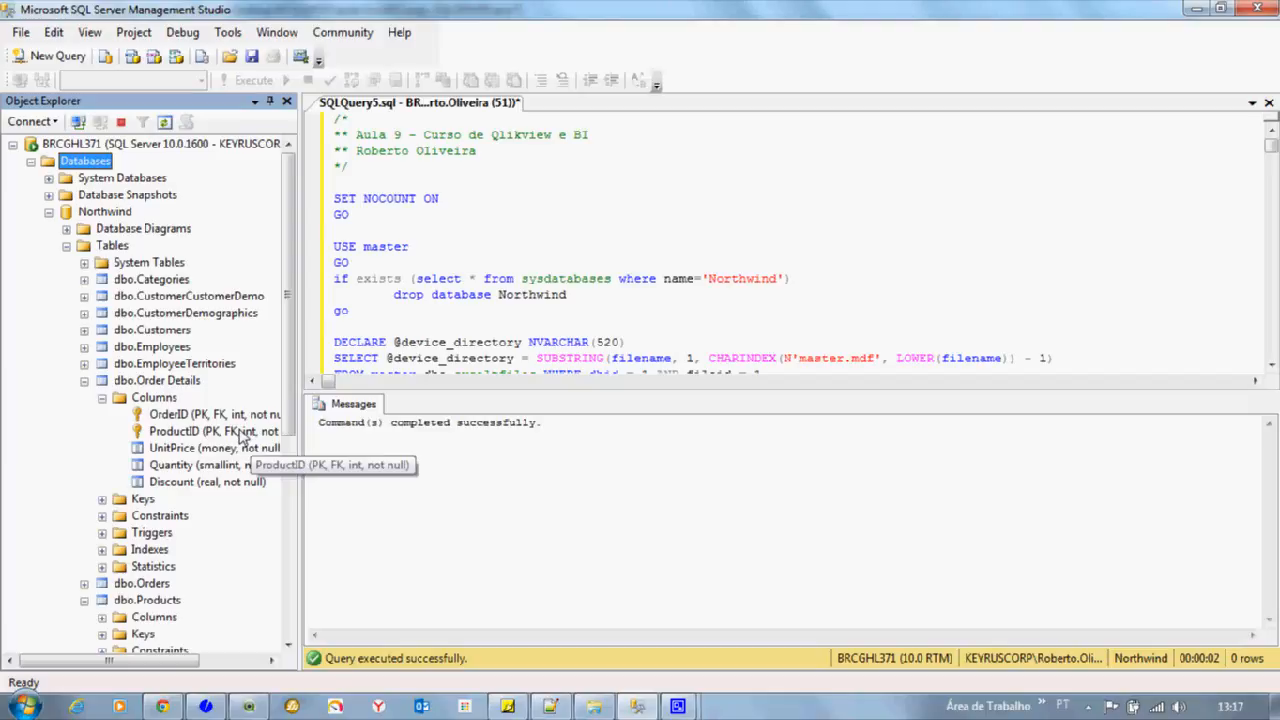
pyautogui.scroll(-2, 238, 440)
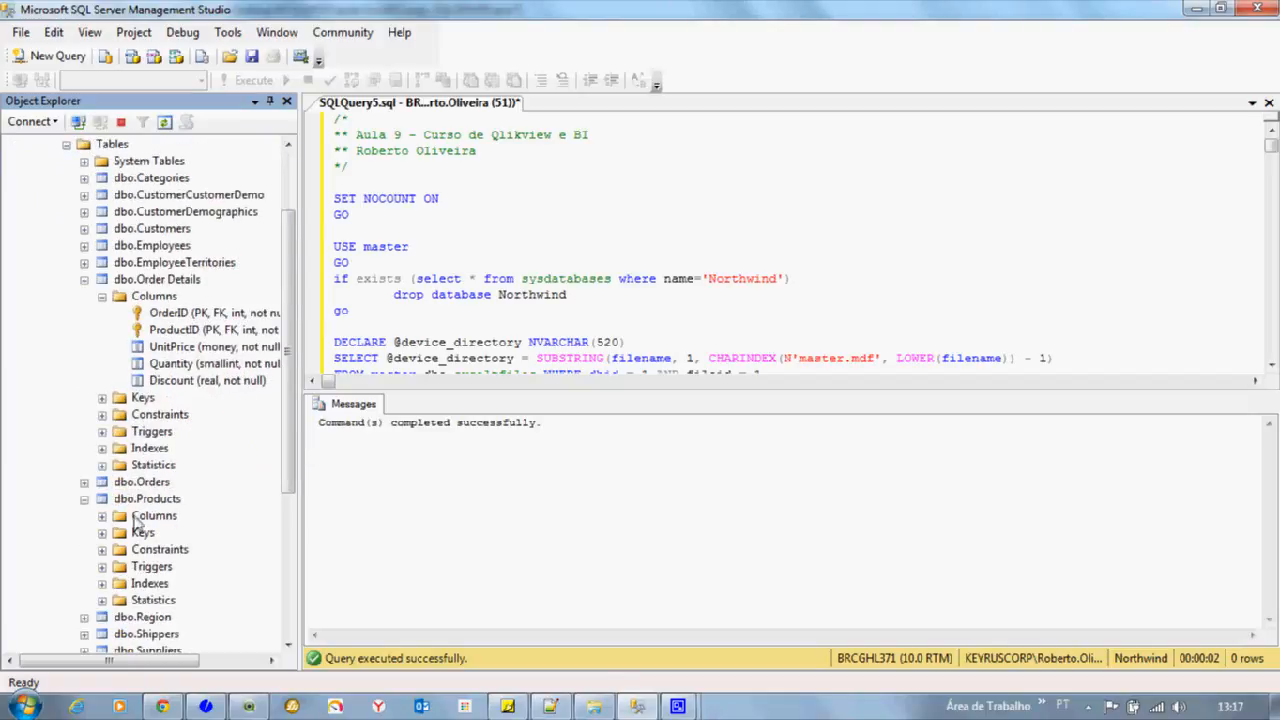
pyautogui.click(103, 516)
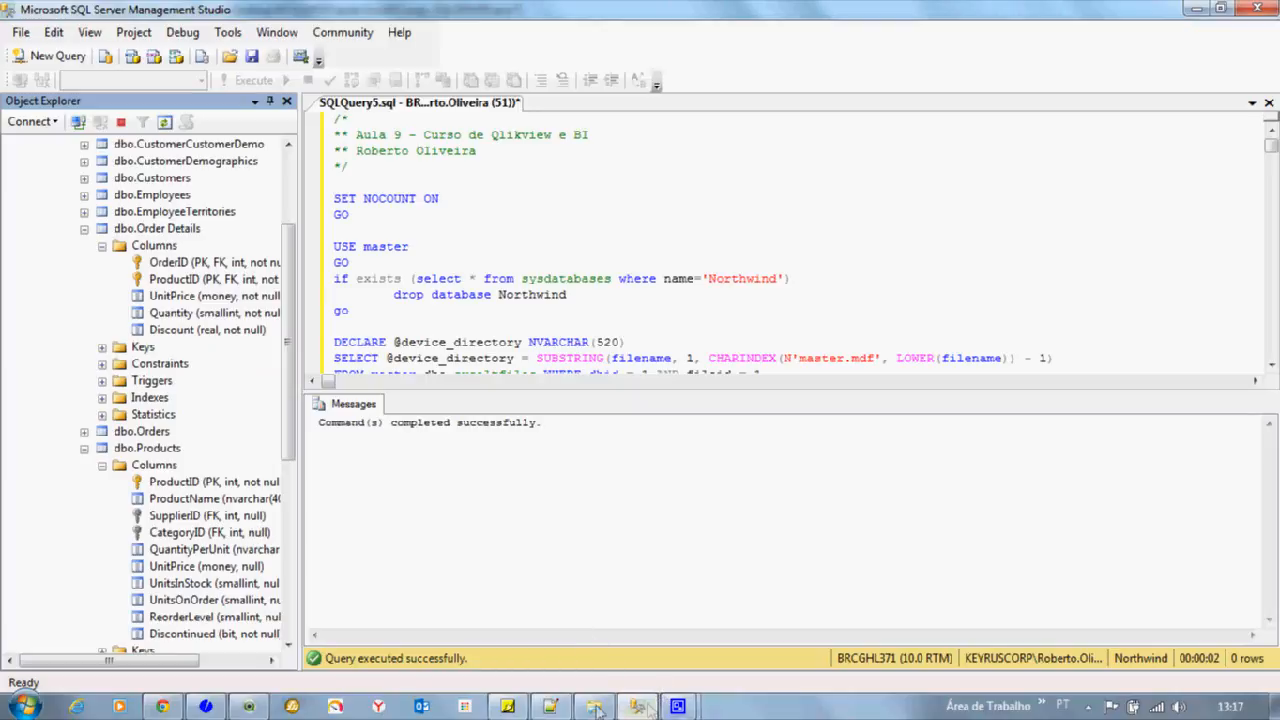
# Step: Check the Carga_SQLSERVER.qvw sheet in QlikView, then in SQL Server Management Studio expand dbo.Categories and review the Order Details and Products columns again
pyautogui.click(248, 707)
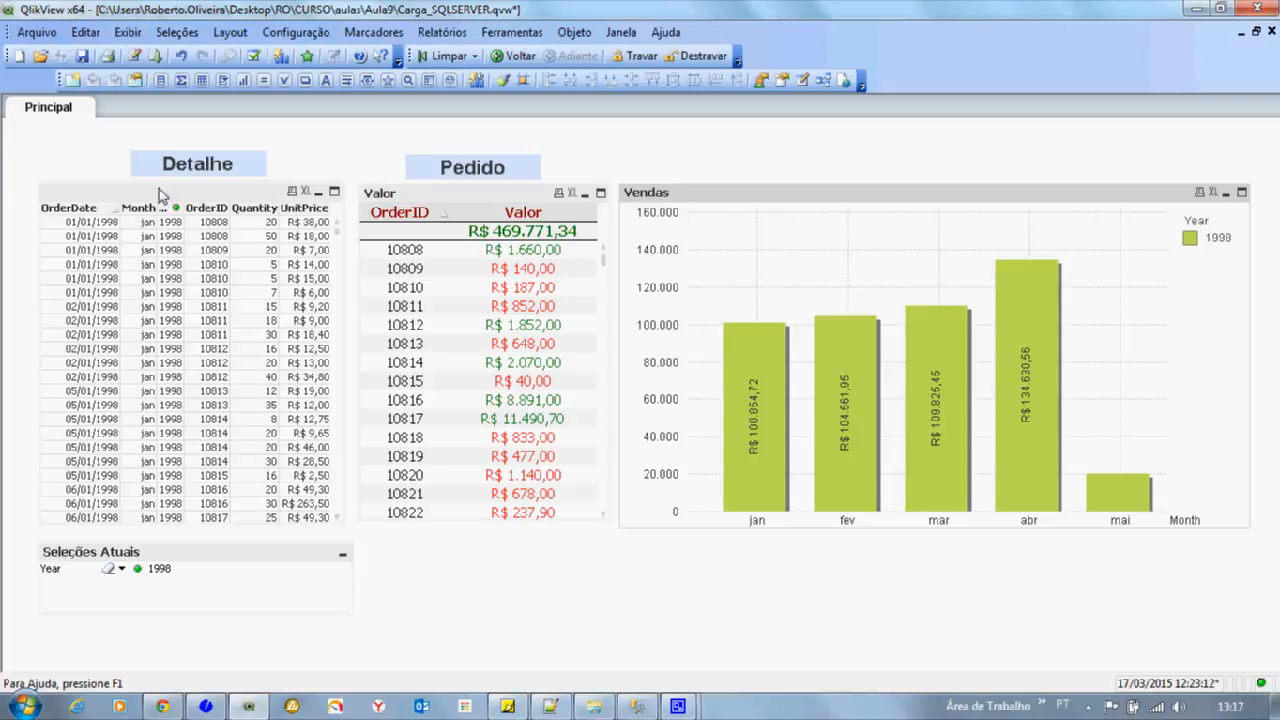
pyautogui.click(638, 708)
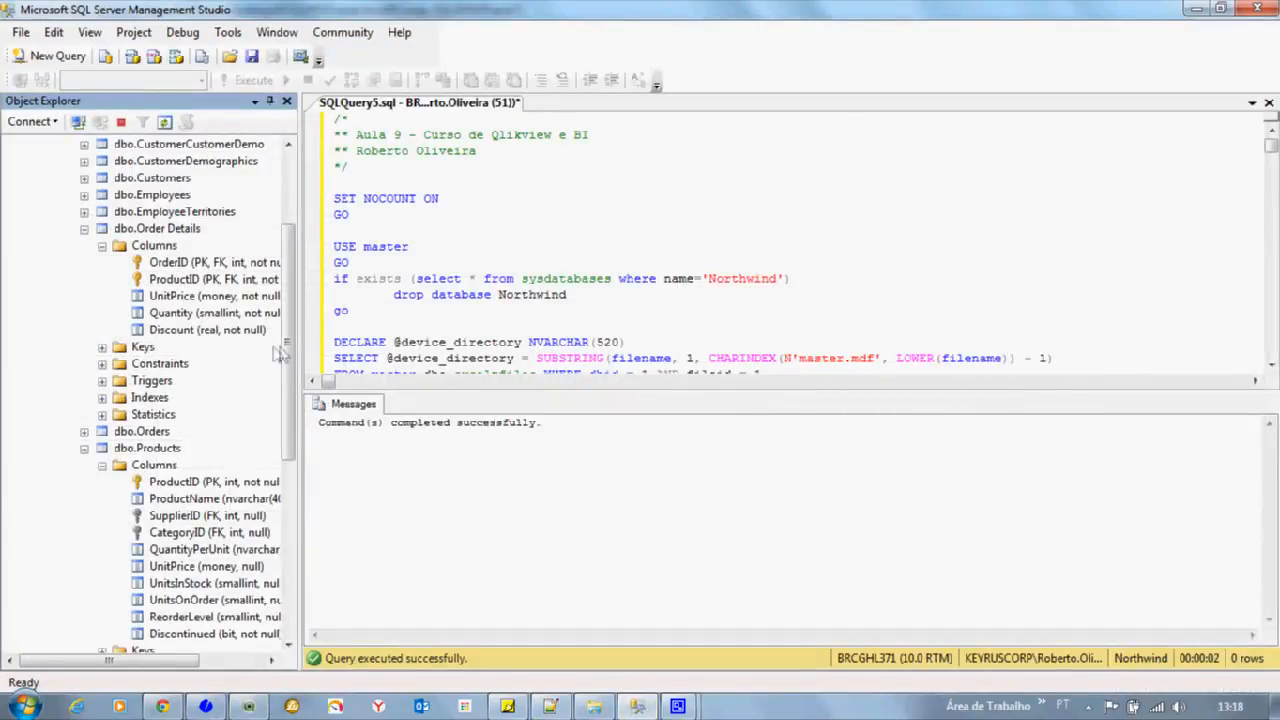
pyautogui.scroll(3, 262, 330)
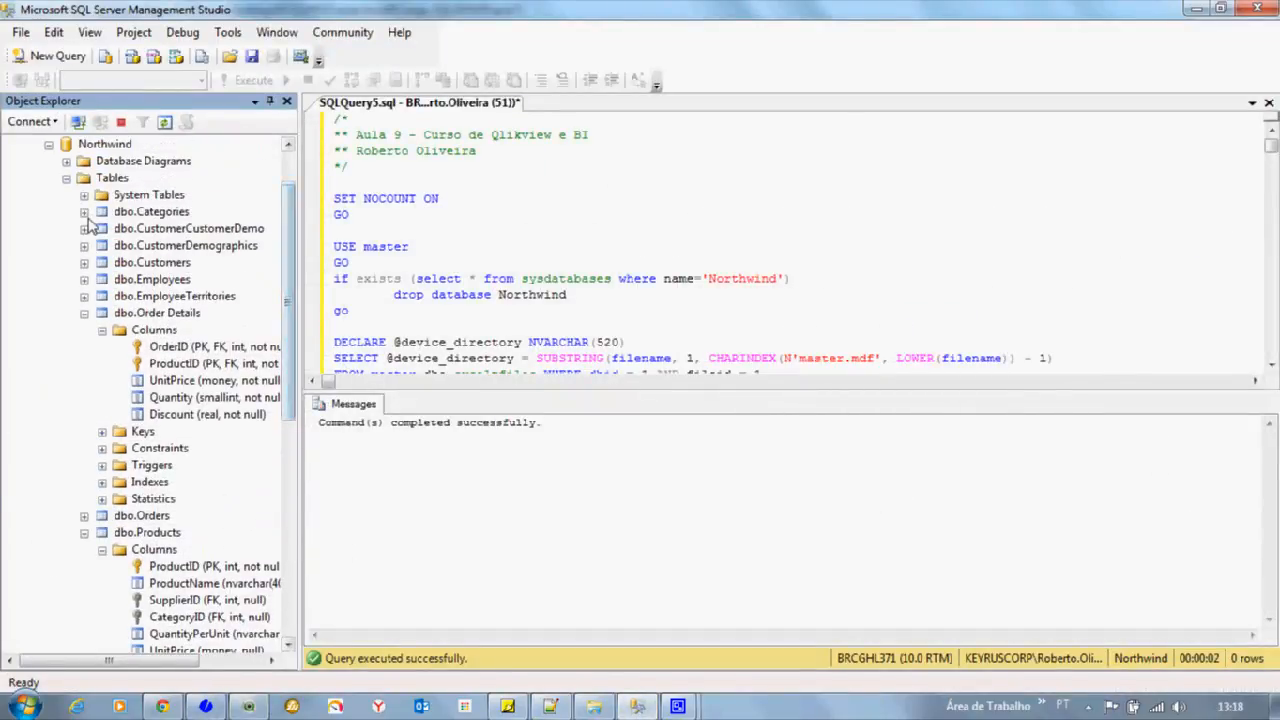
pyautogui.click(85, 212)
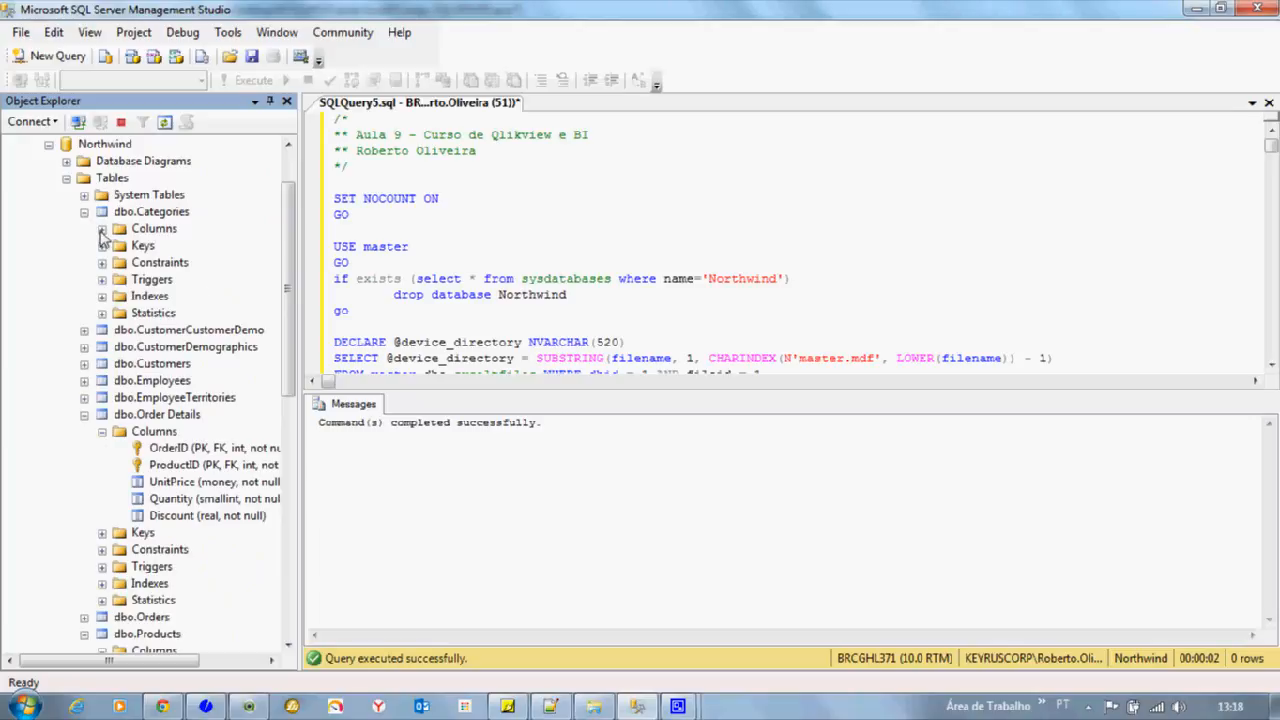
pyautogui.scroll(-3, 237, 582)
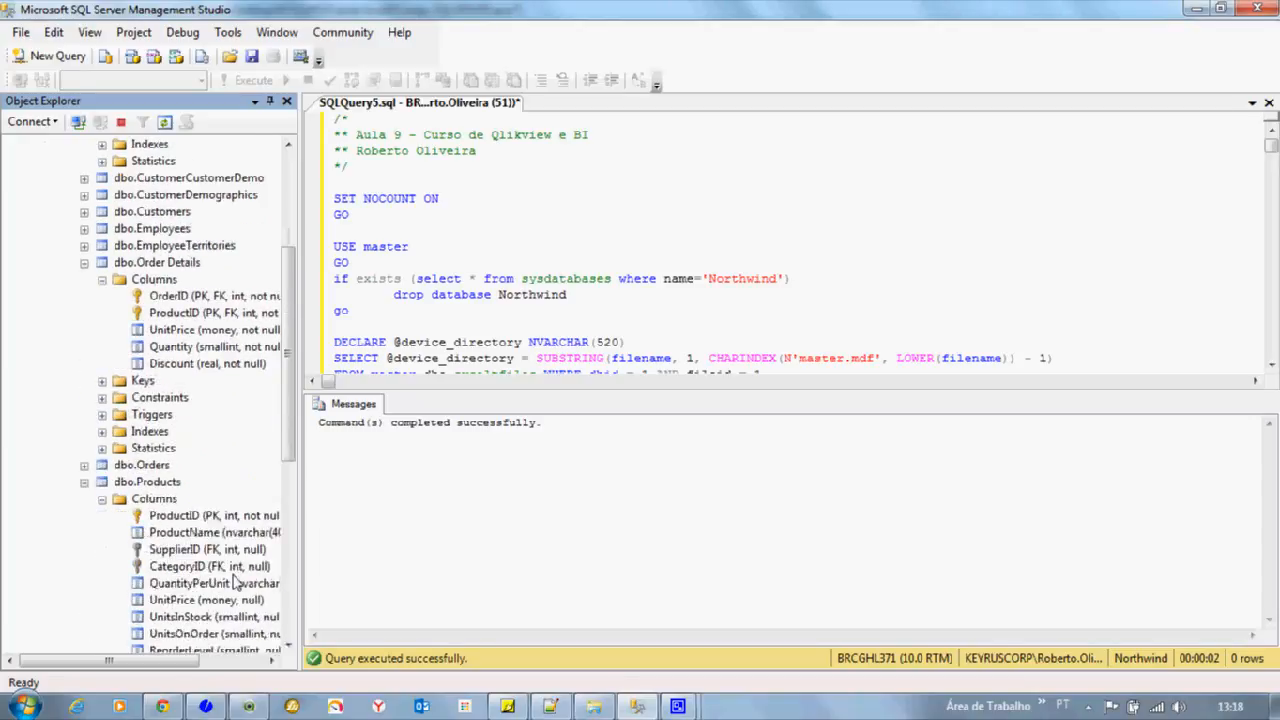
pyautogui.scroll(-1, 237, 582)
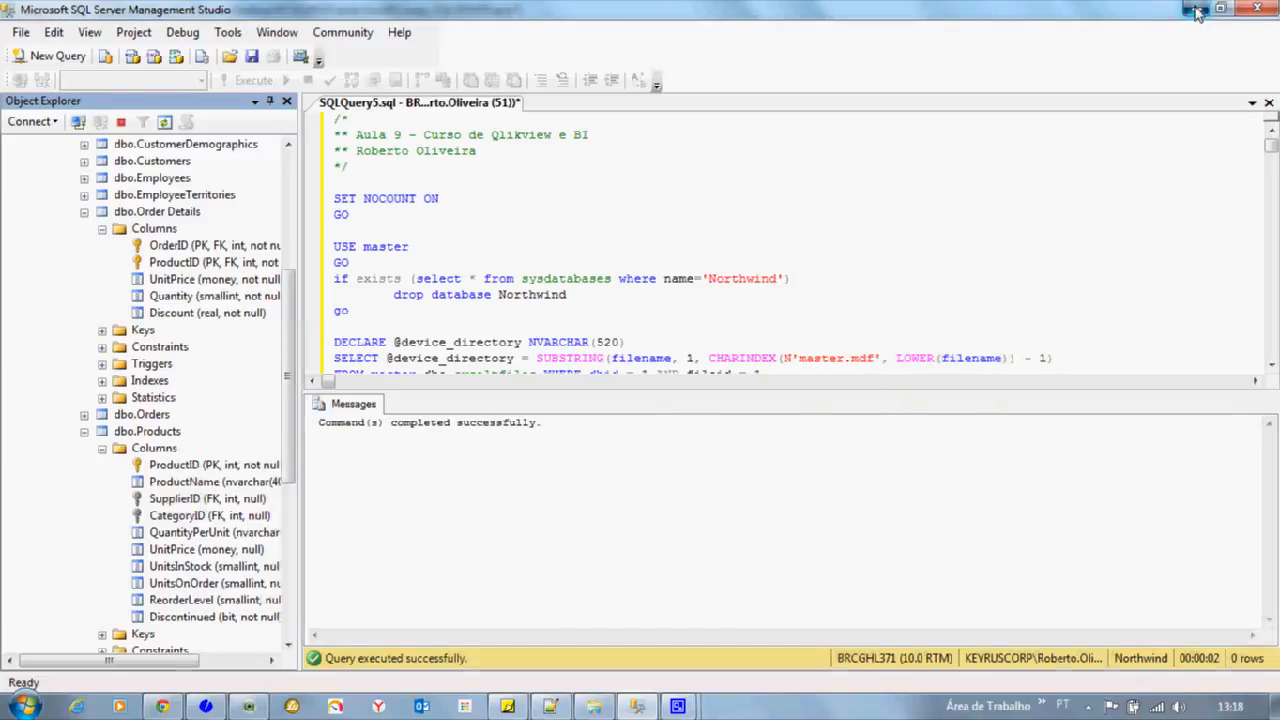
# Step: Minimize SQL Server Management Studio and QlikView to return to the Aula9 folder
pyautogui.click(1197, 12)
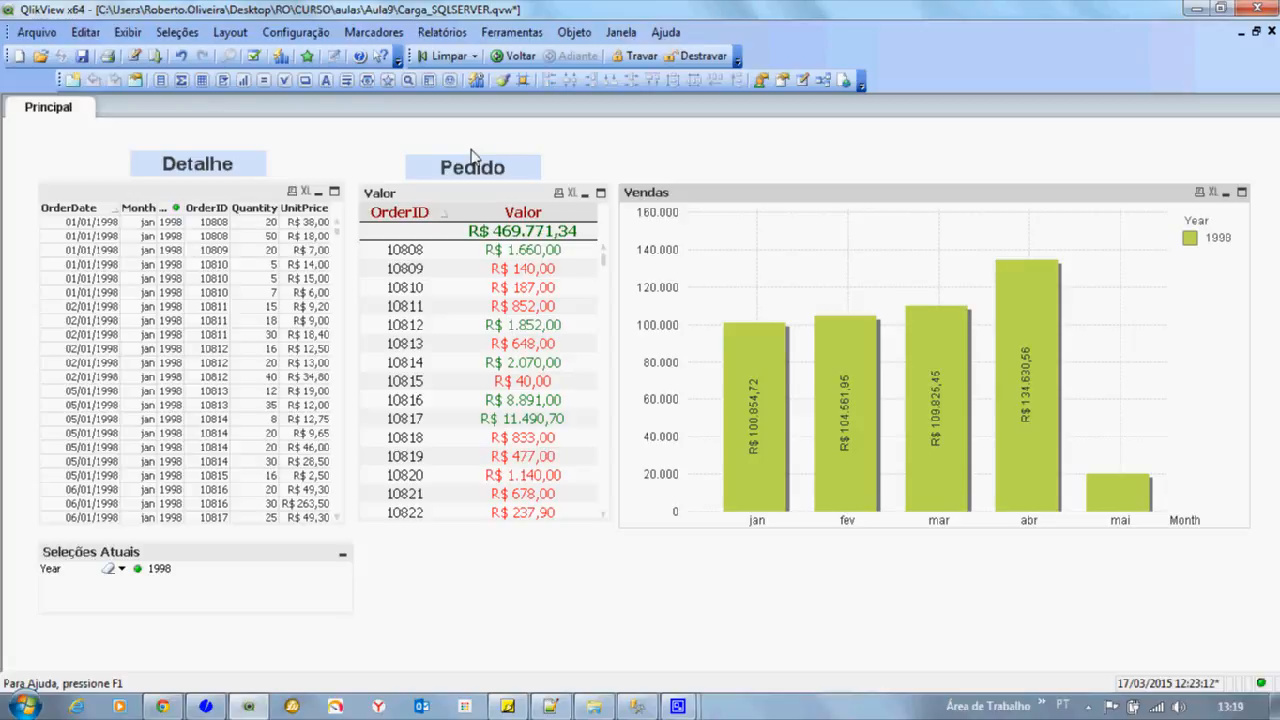
pyautogui.click(1195, 9)
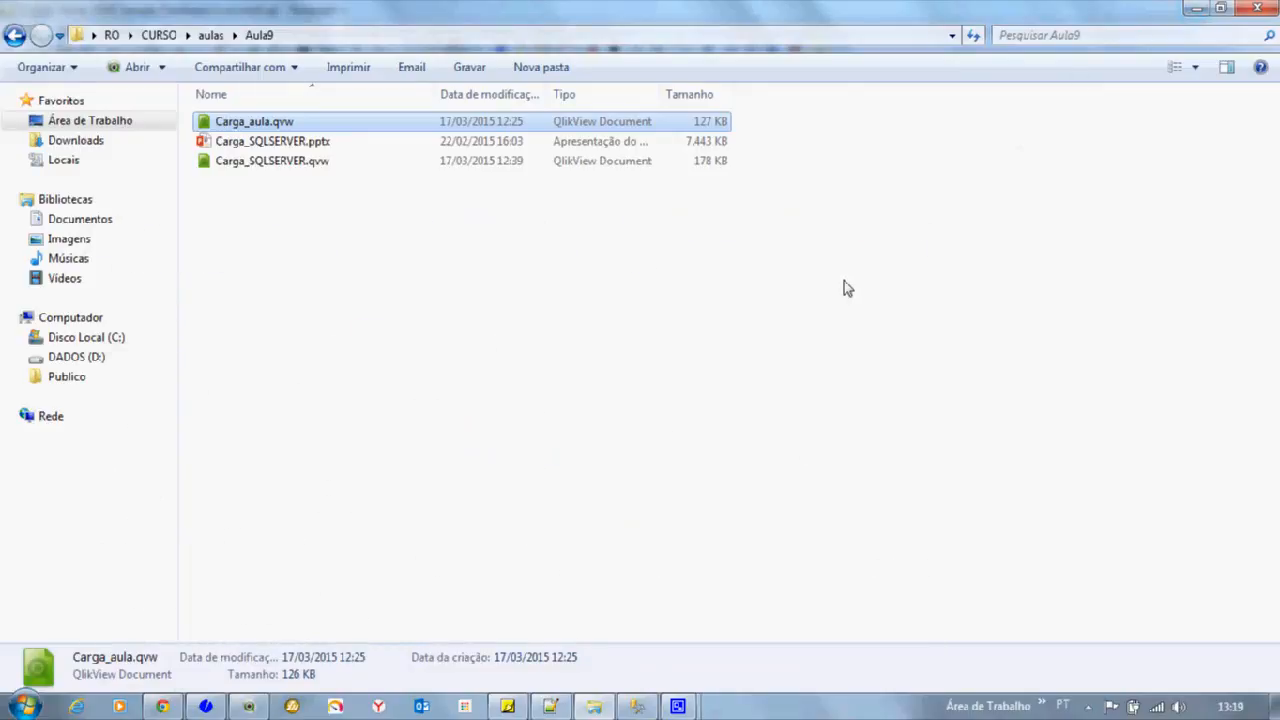